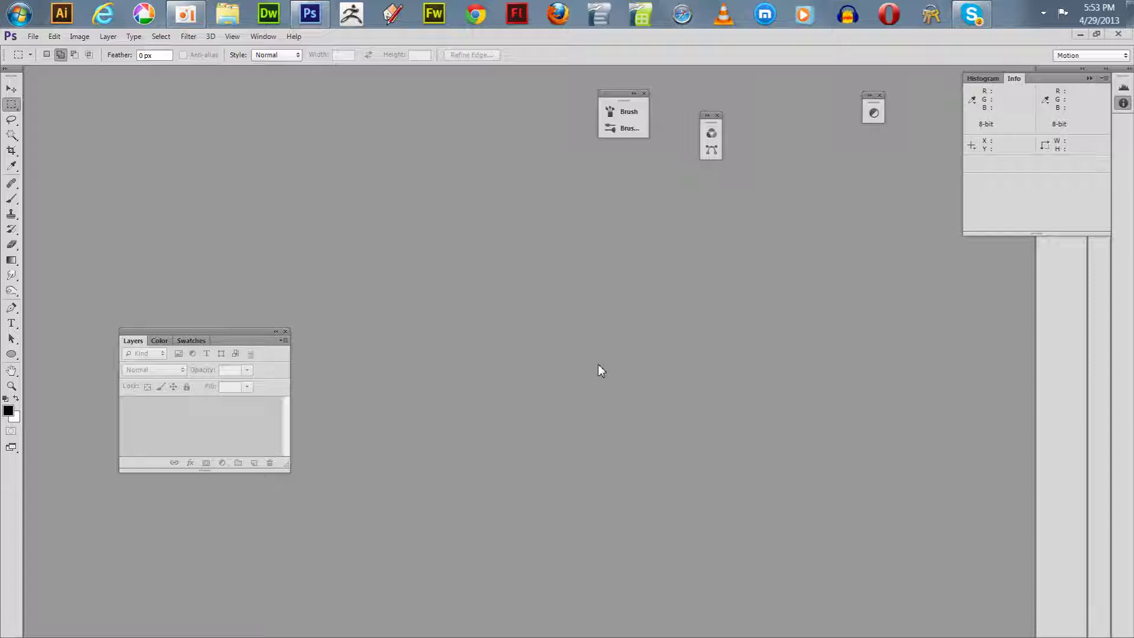
Step: Collapse the floating Layers, Color and Swatches panel group to a compact strip of names
{"action": "left_click", "coordinate": [276, 331]}
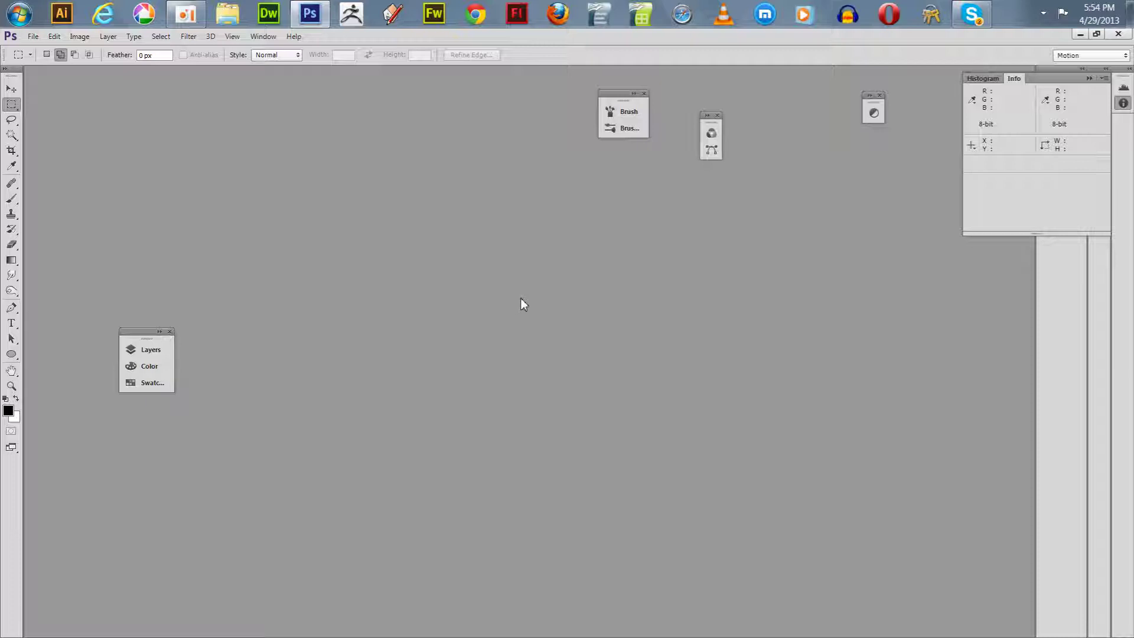
Step: Set up a new document from the Film & Video preset, customised to 640 × 360 pixels
{"action": "left_click", "coordinate": [33, 37]}
{"action": "left_click", "coordinate": [55, 52]}
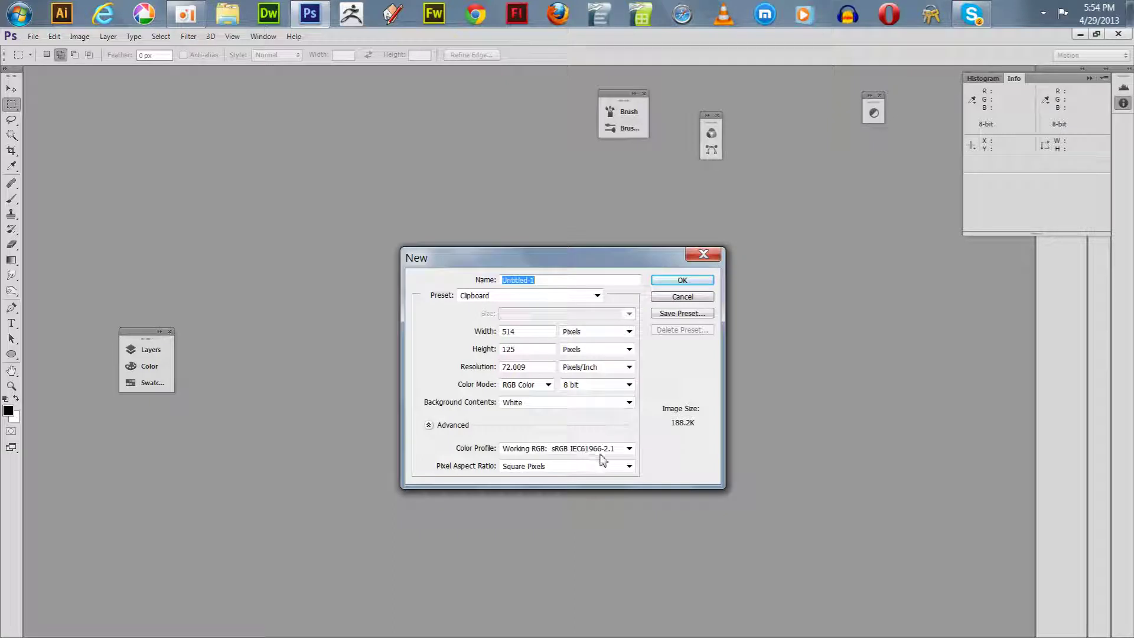
{"action": "left_click", "coordinate": [597, 296]}
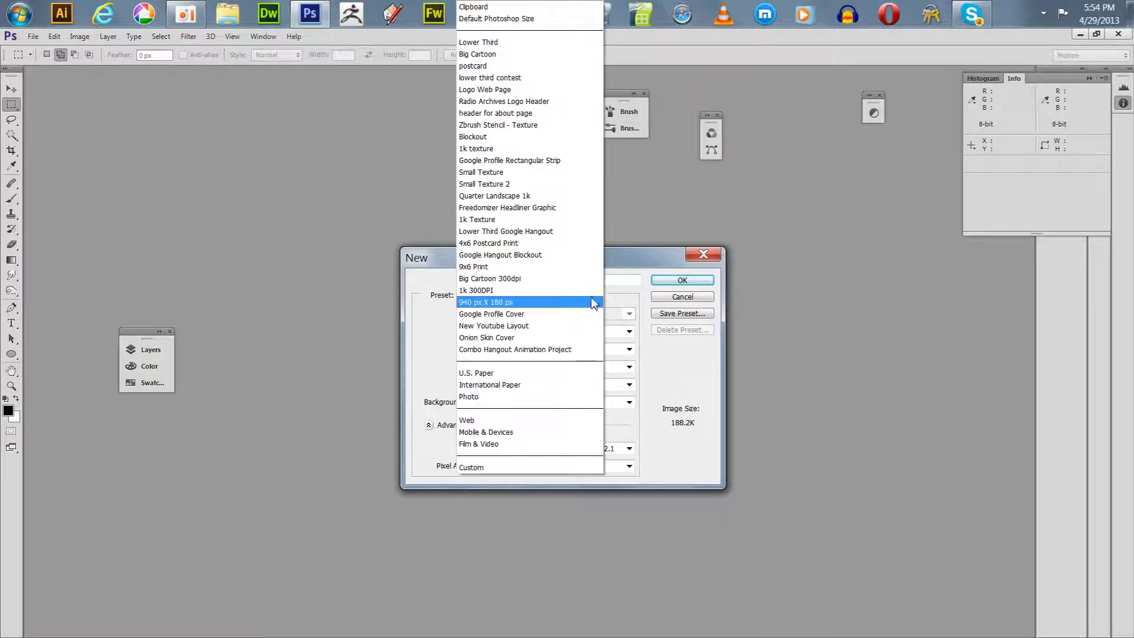
{"action": "left_click", "coordinate": [530, 444]}
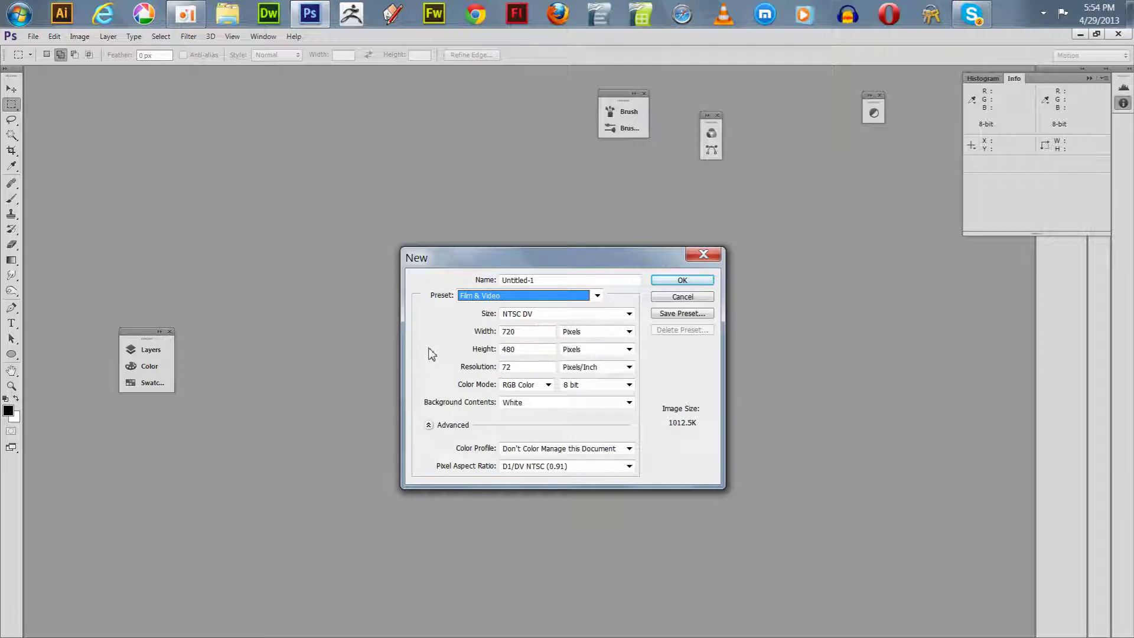
{"action": "left_click", "coordinate": [529, 334]}
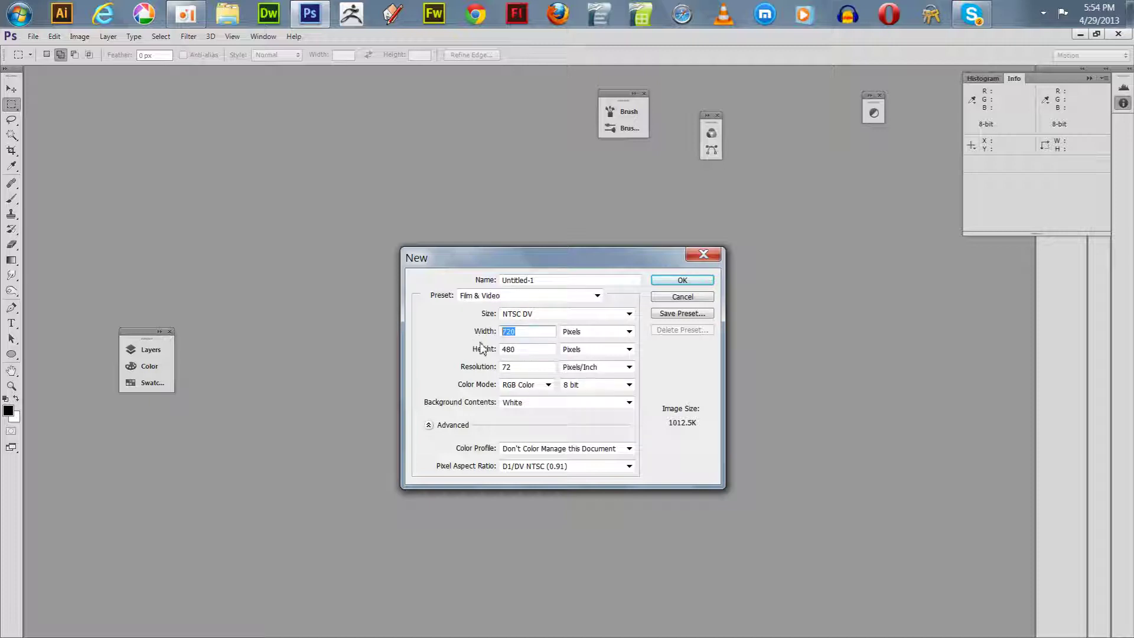
{"action": "type", "text": "640"}
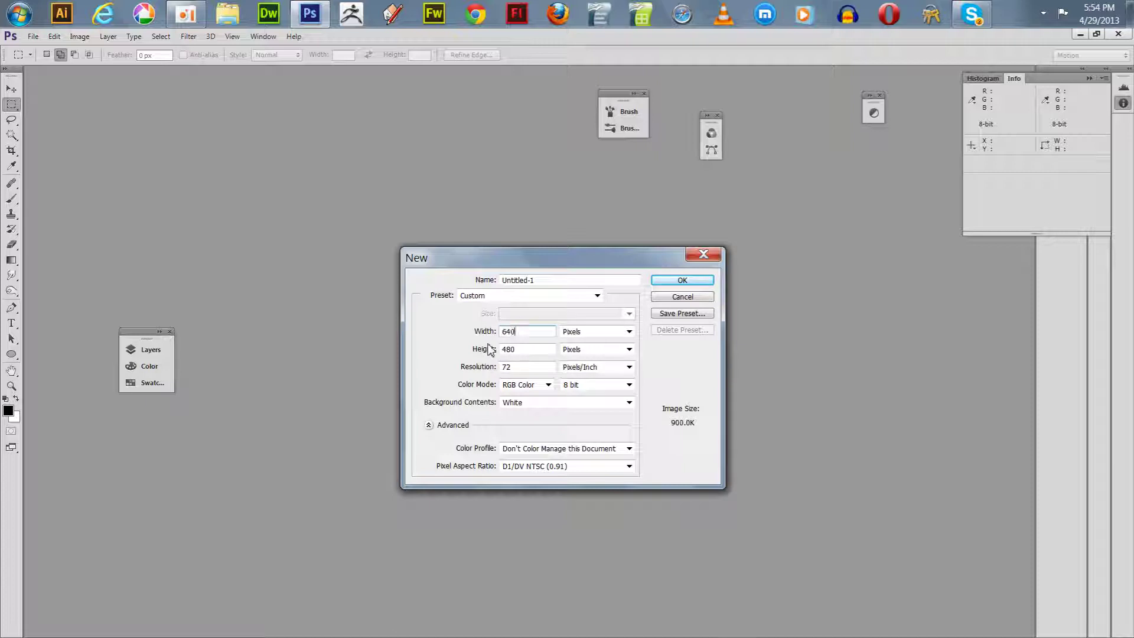
{"action": "key", "text": "Tab"}
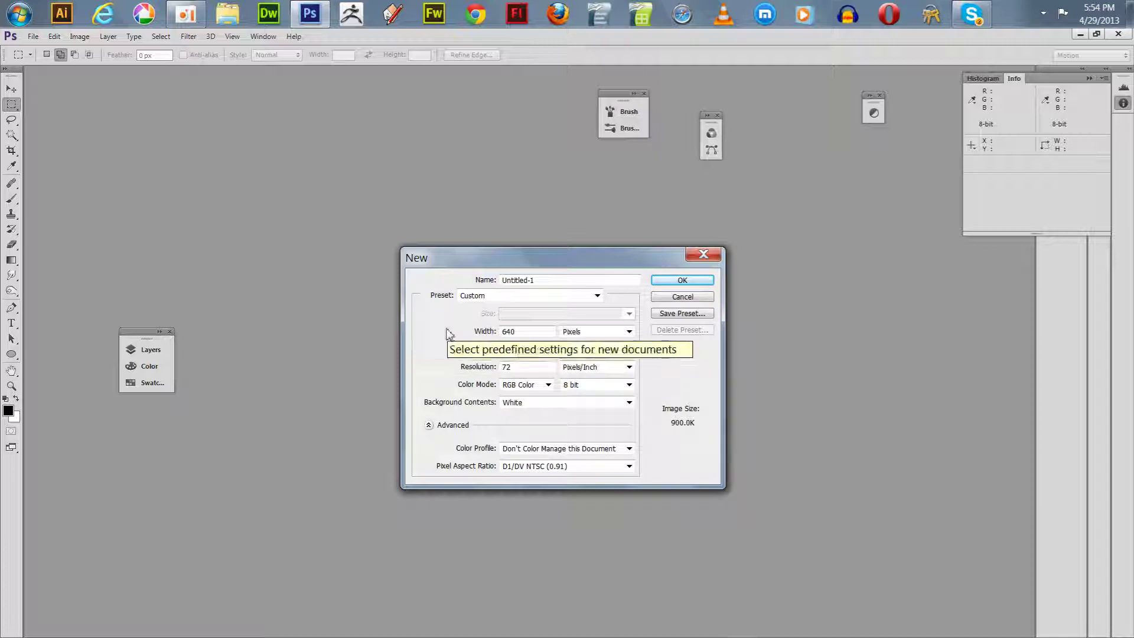
{"action": "type", "text": "360"}
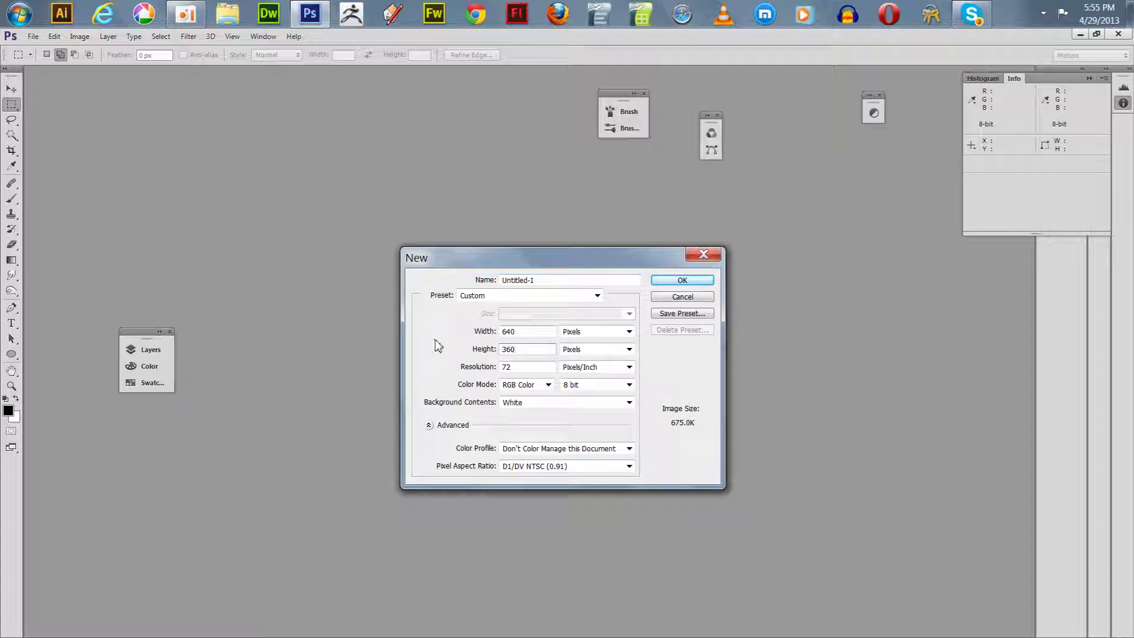
Step: Create the 640 × 360 document and start a frame animation in the Timeline panel
{"action": "left_click", "coordinate": [679, 281]}
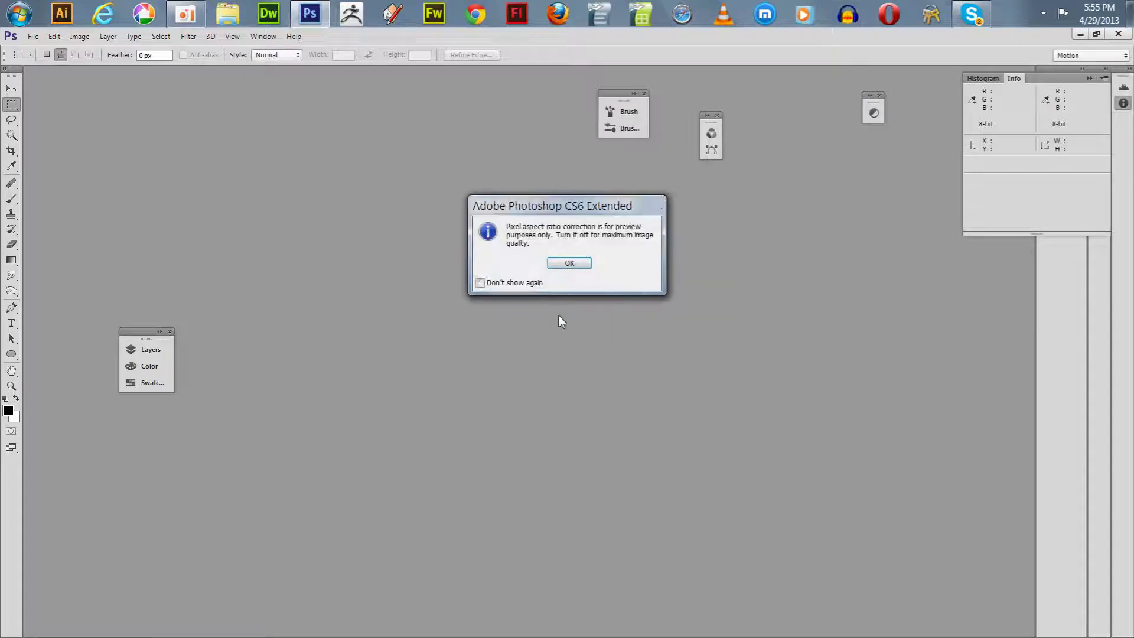
{"action": "left_click", "coordinate": [563, 264]}
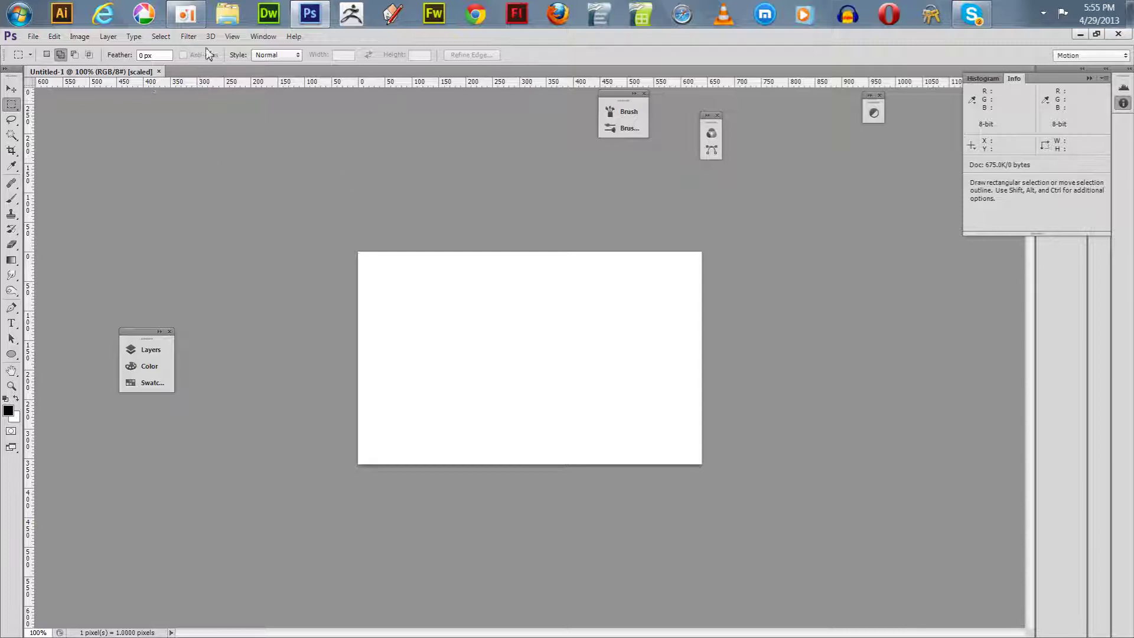
{"action": "left_click", "coordinate": [263, 36]}
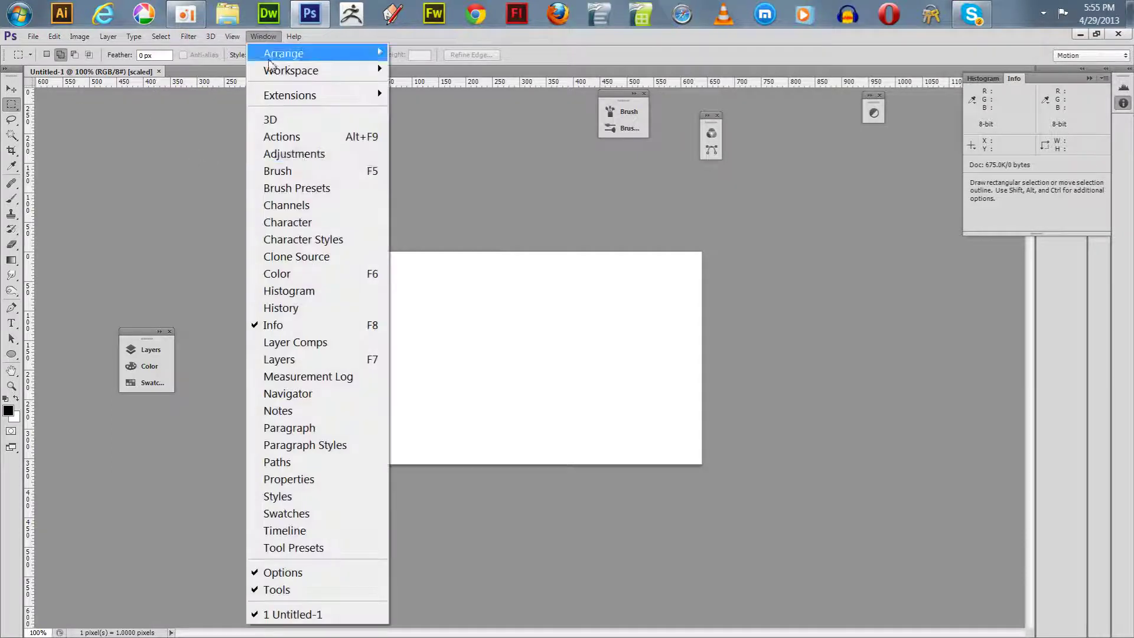
{"action": "left_click", "coordinate": [304, 531]}
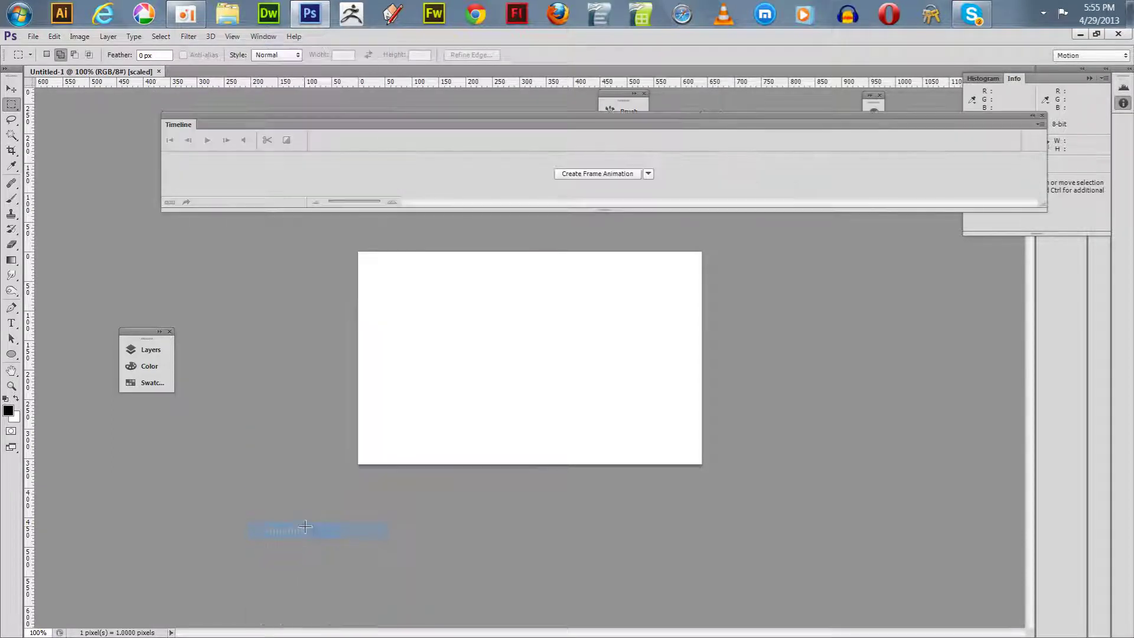
{"action": "left_click", "coordinate": [586, 176]}
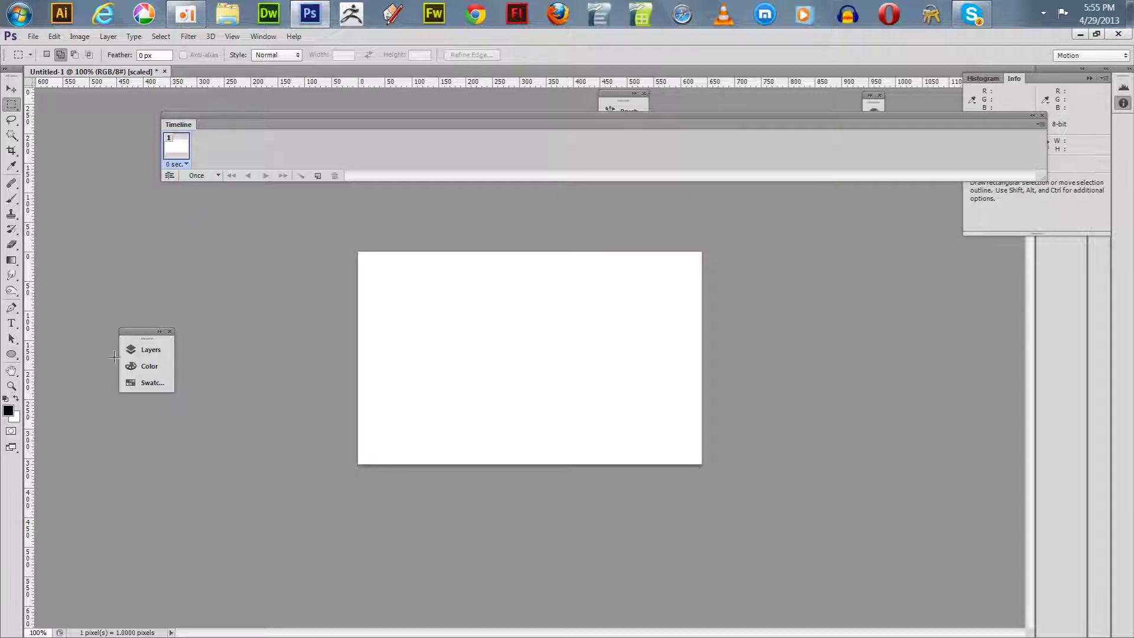
Step: Expand the Layers panel, float it out of the dock and resize it
{"action": "left_click", "coordinate": [147, 350]}
{"action": "left_click_drag", "start_coordinate": [287, 344], "coordinate": [183, 206]}
{"action": "left_click_drag", "start_coordinate": [243, 341], "coordinate": [233, 318]}
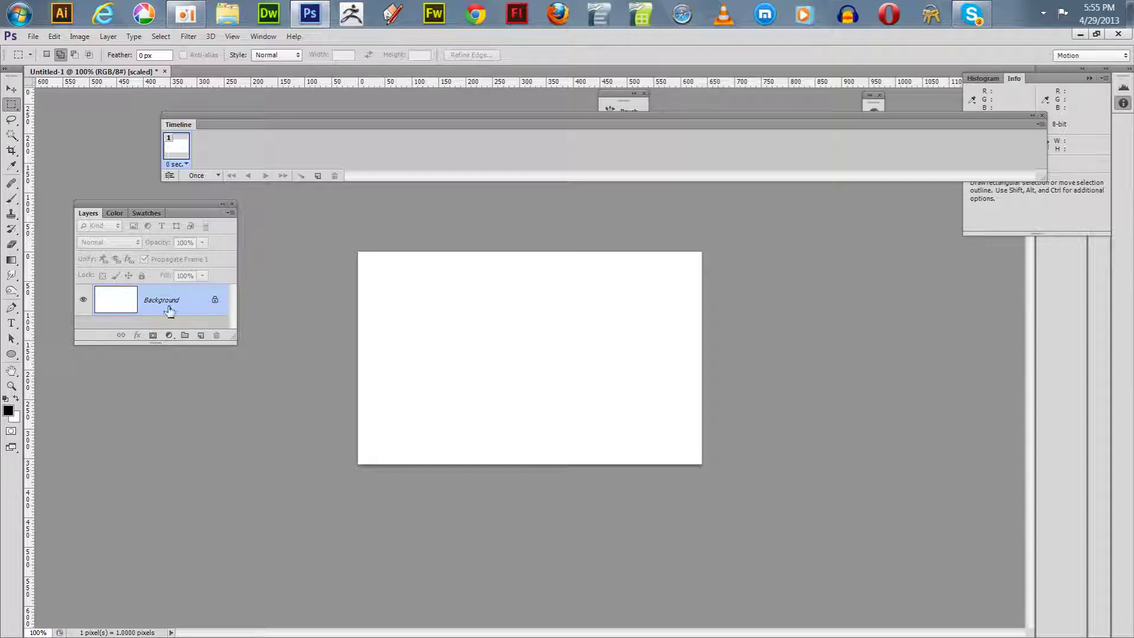
Step: Type the two-line text 'I'M FEELING' / 'DIZZY!' on the canvas
{"action": "left_click", "coordinate": [13, 324]}
{"action": "left_click", "coordinate": [441, 349]}
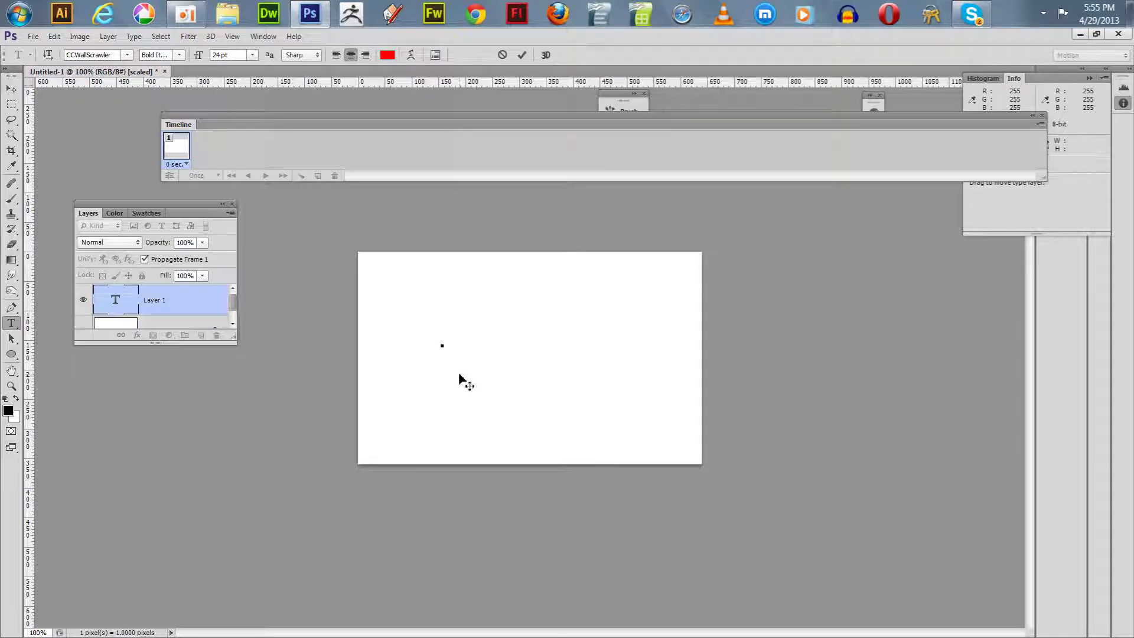
{"action": "type", "text": "I'M FEELING"}
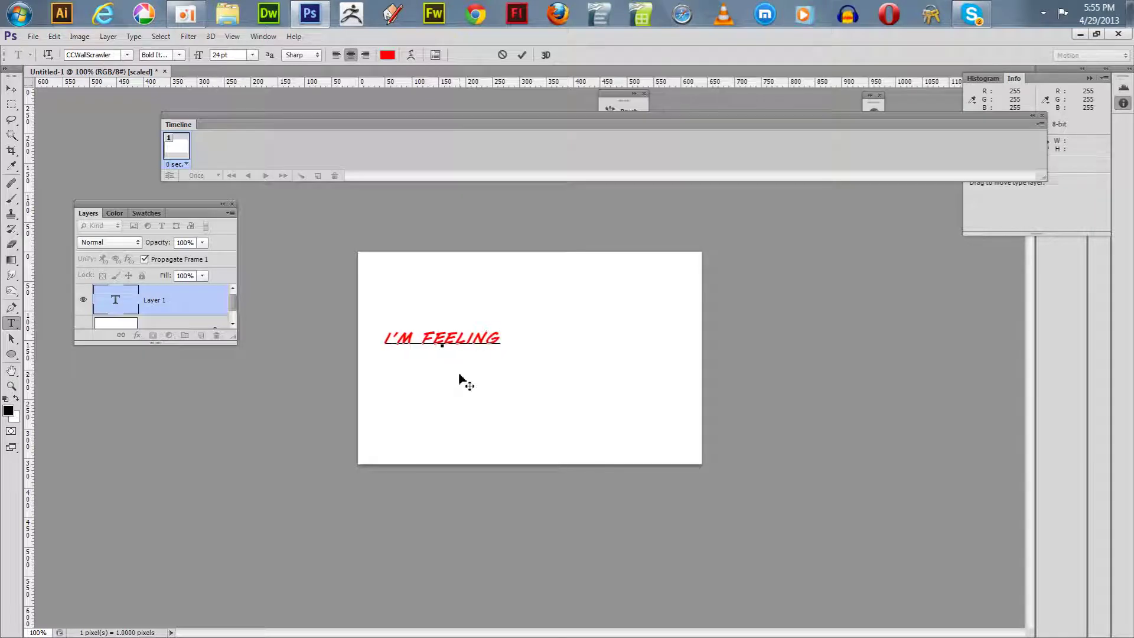
{"action": "key", "text": "Return"}
{"action": "type", "text": "DIZZY!"}
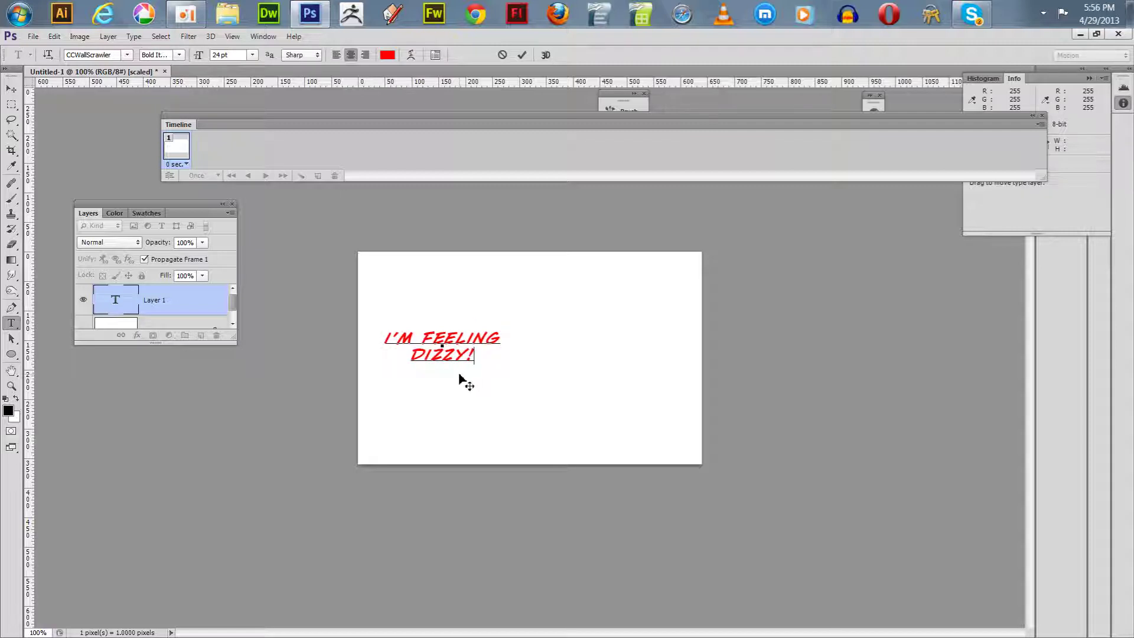
Step: Centre the text vertically and horizontally on the canvas by aligning it with Background
{"action": "left_click", "coordinate": [10, 88]}
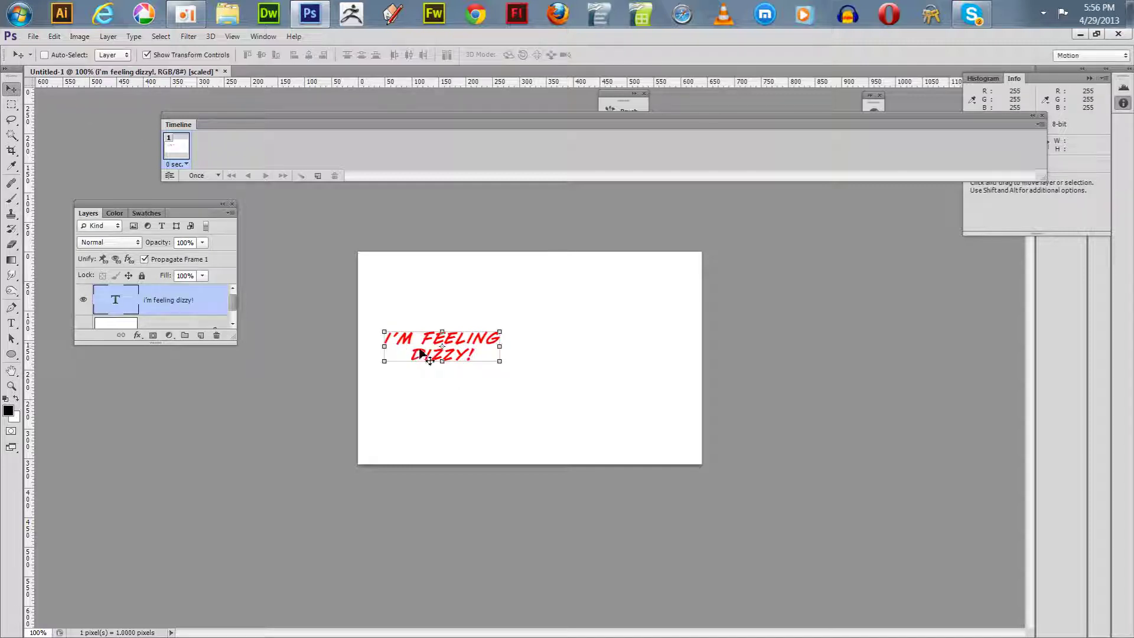
{"action": "left_click_drag", "start_coordinate": [421, 353], "coordinate": [512, 360]}
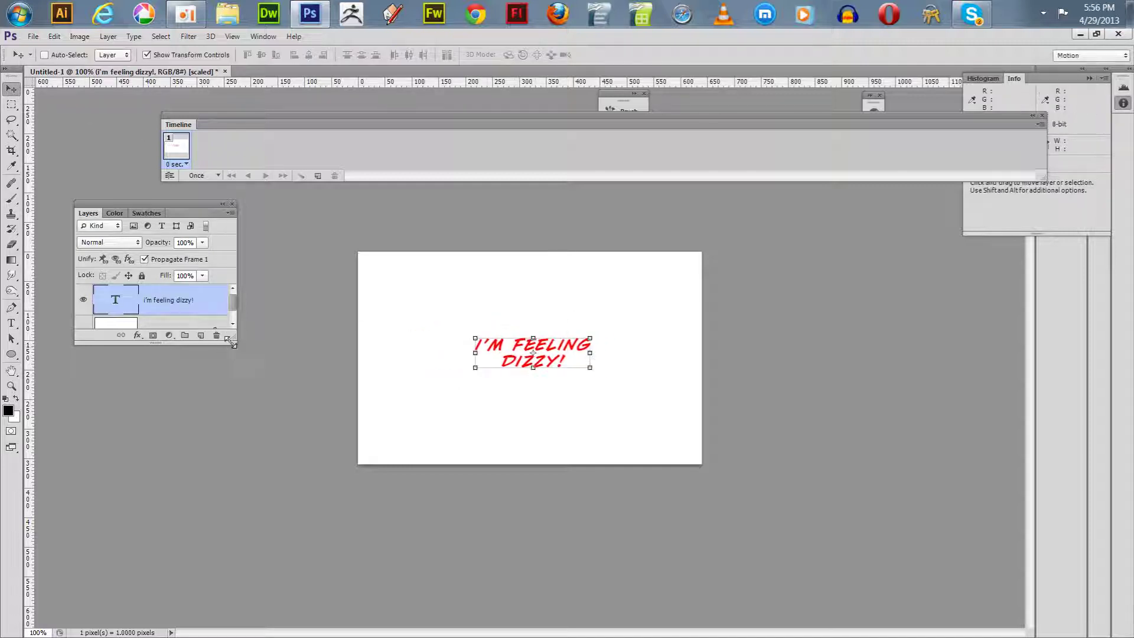
{"action": "left_click_drag", "start_coordinate": [229, 341], "coordinate": [251, 408]}
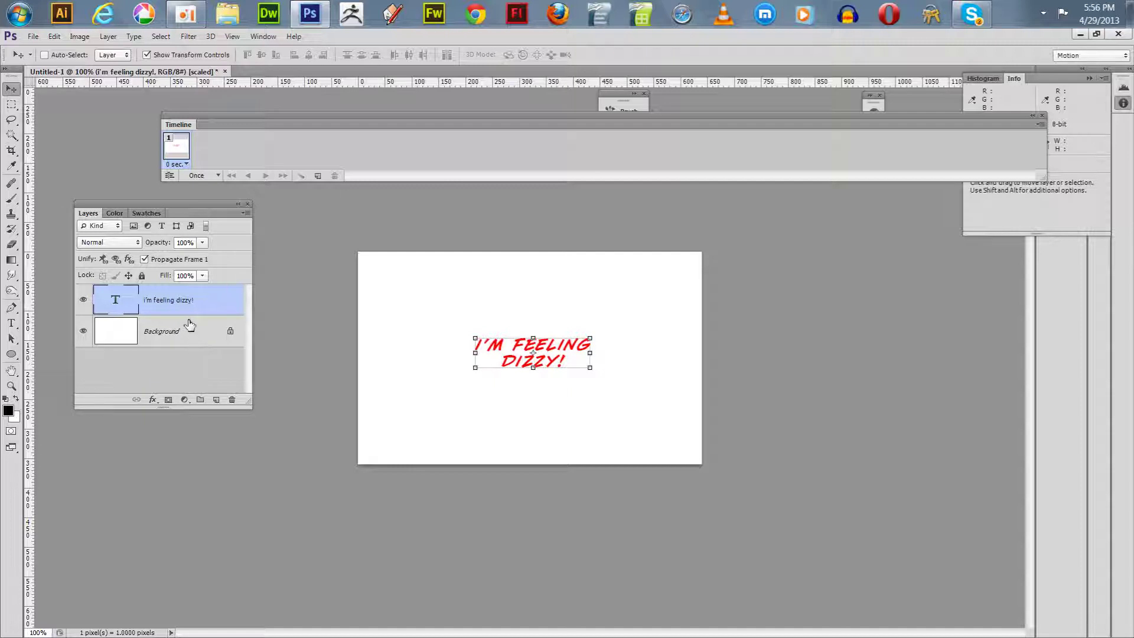
{"action": "left_click", "coordinate": [192, 328], "text": "shift"}
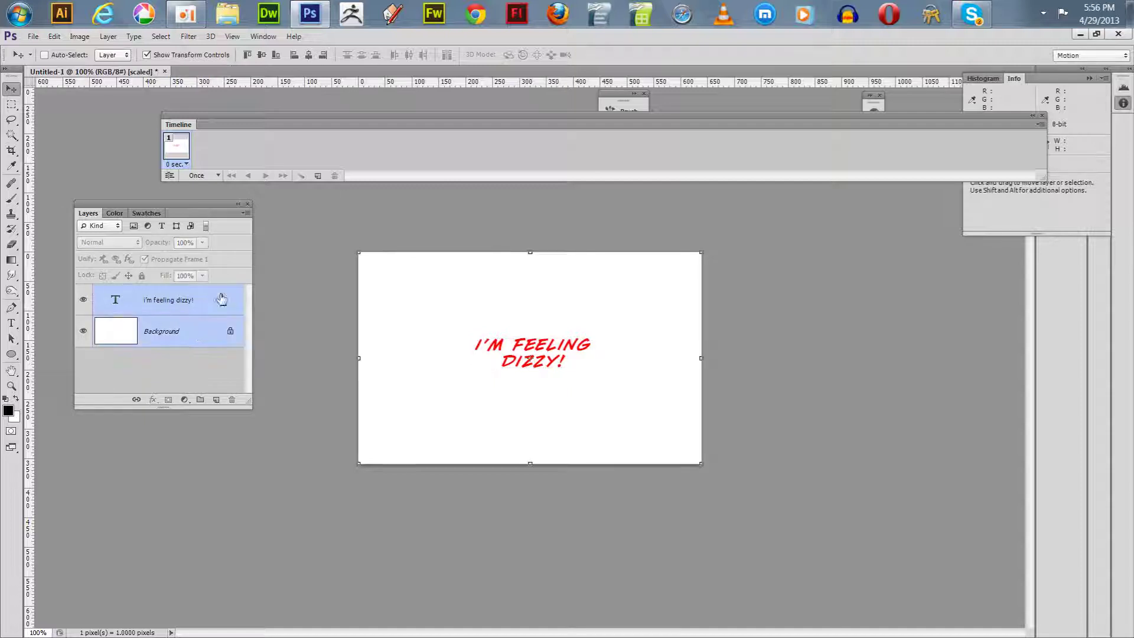
{"action": "left_click", "coordinate": [261, 55]}
{"action": "left_click", "coordinate": [308, 55]}
Step: Scale the text proportionally from its centre to about 247%
{"action": "left_click", "coordinate": [210, 300]}
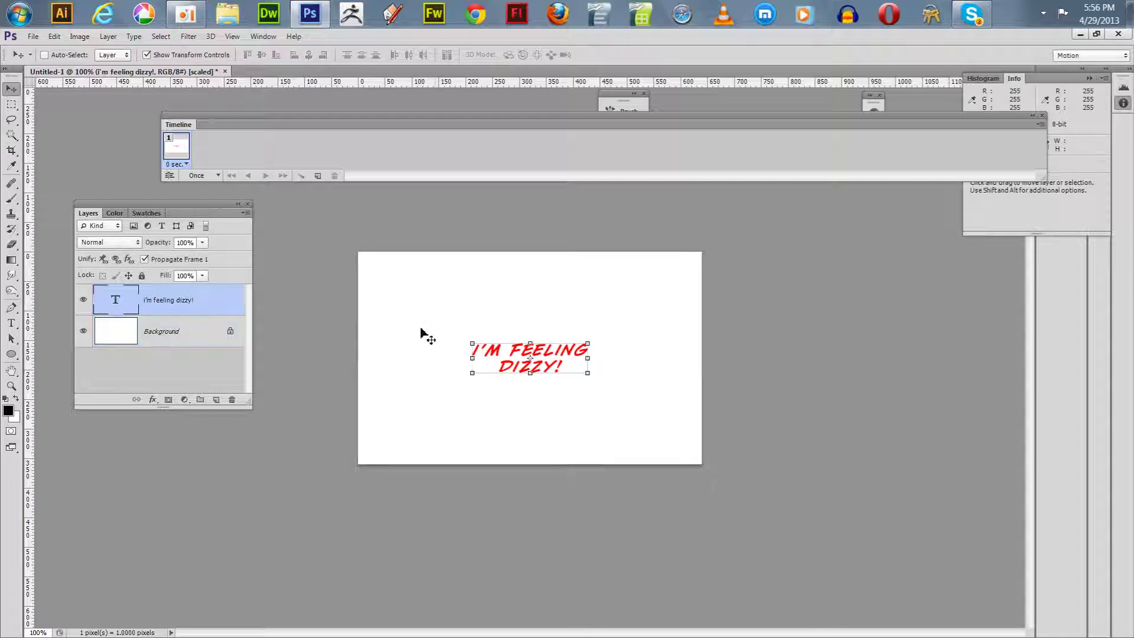
{"action": "key", "text": "shift+alt"}
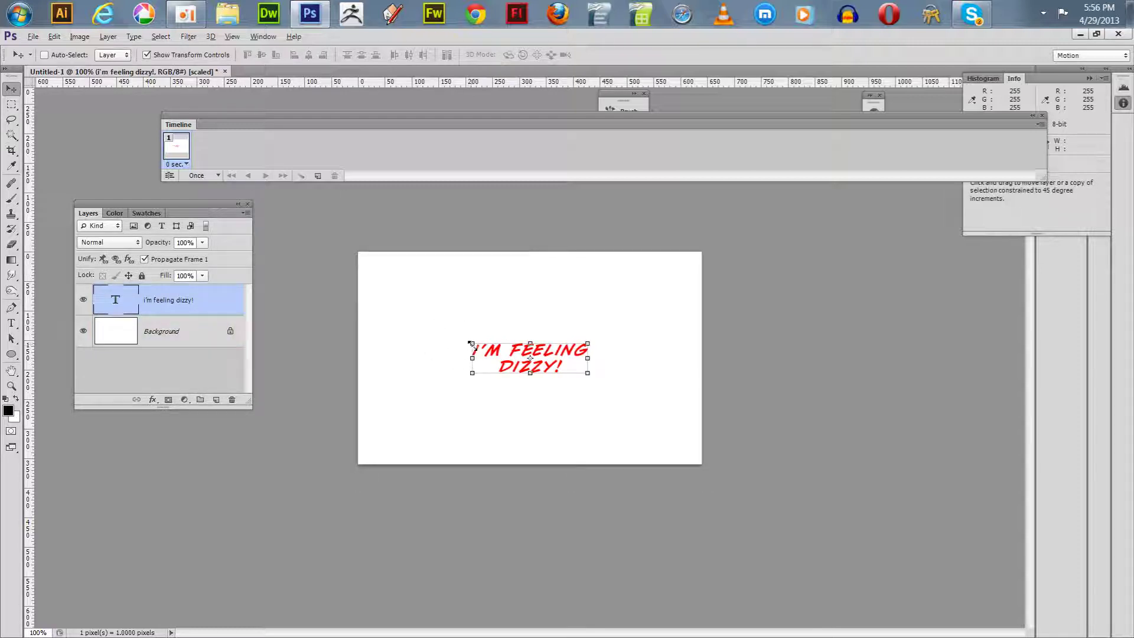
{"action": "left_click_drag", "start_coordinate": [472, 344], "coordinate": [386, 318]}
{"action": "key", "text": "Return"}
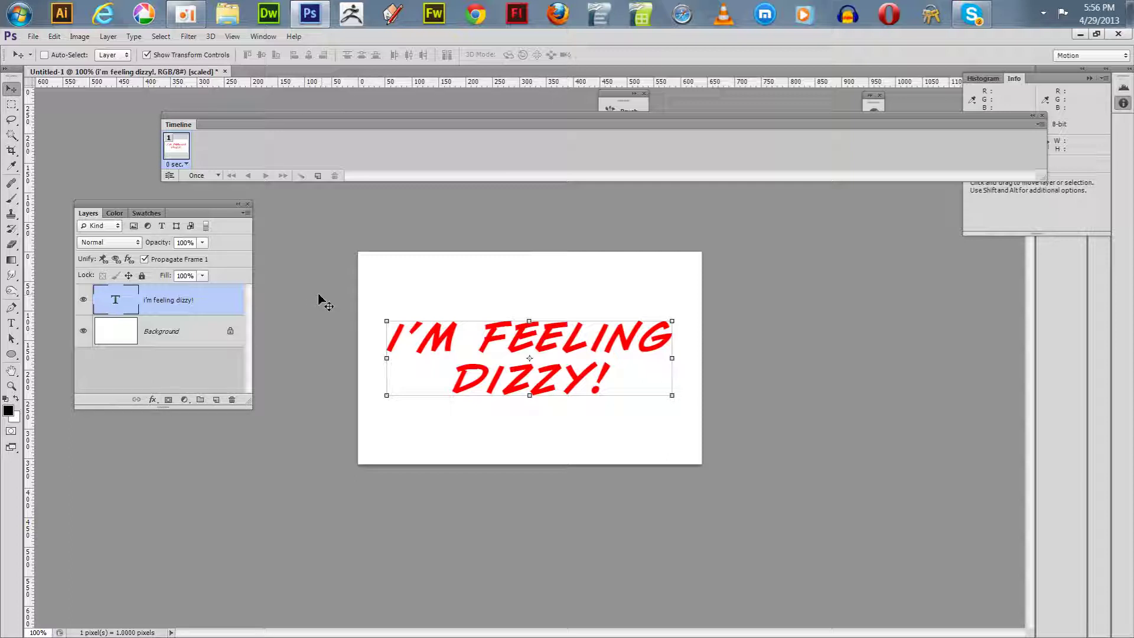
Step: Rasterize the text layer and add a new blank video layer, Layer 1, above it
{"action": "left_click", "coordinate": [109, 37]}
{"action": "mouse_move", "coordinate": [234, 311]}
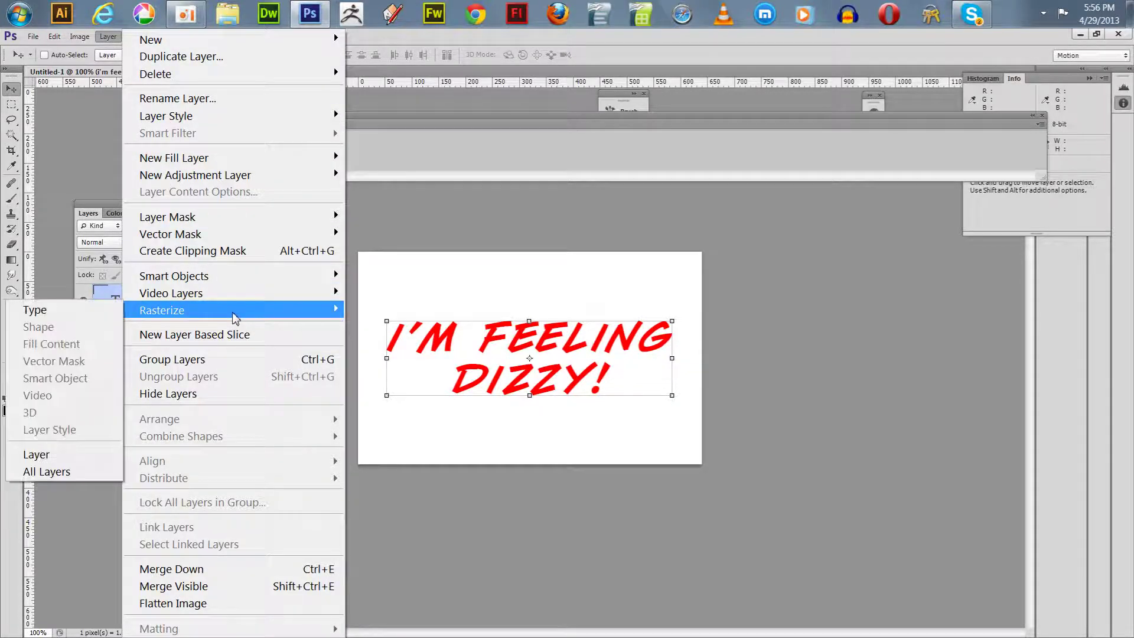
{"action": "left_click", "coordinate": [83, 317]}
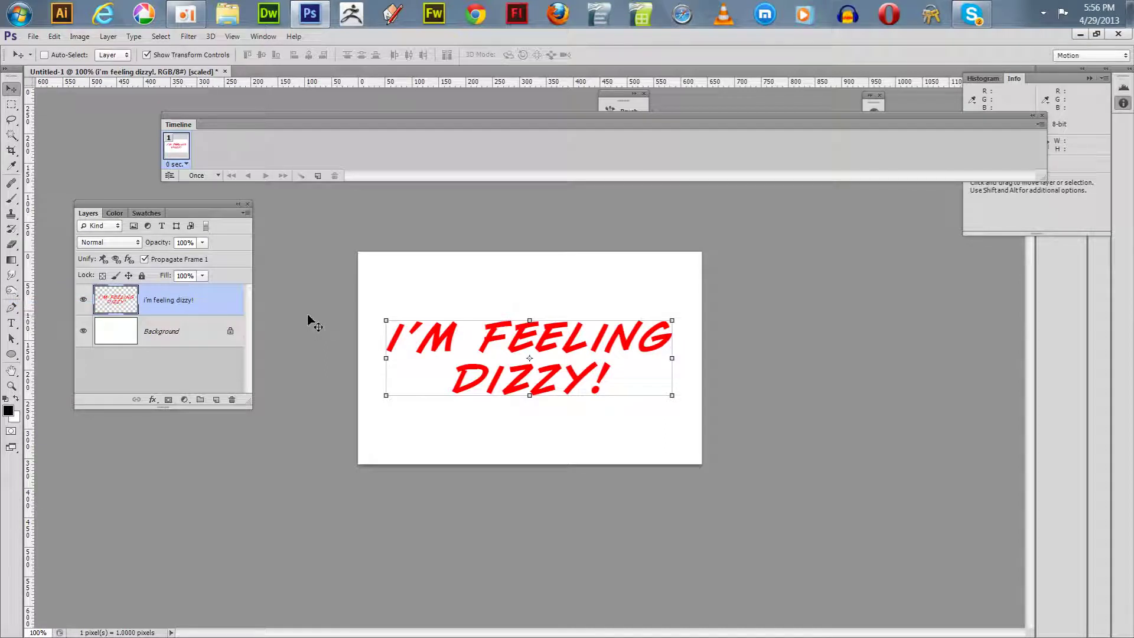
{"action": "left_click", "coordinate": [108, 36]}
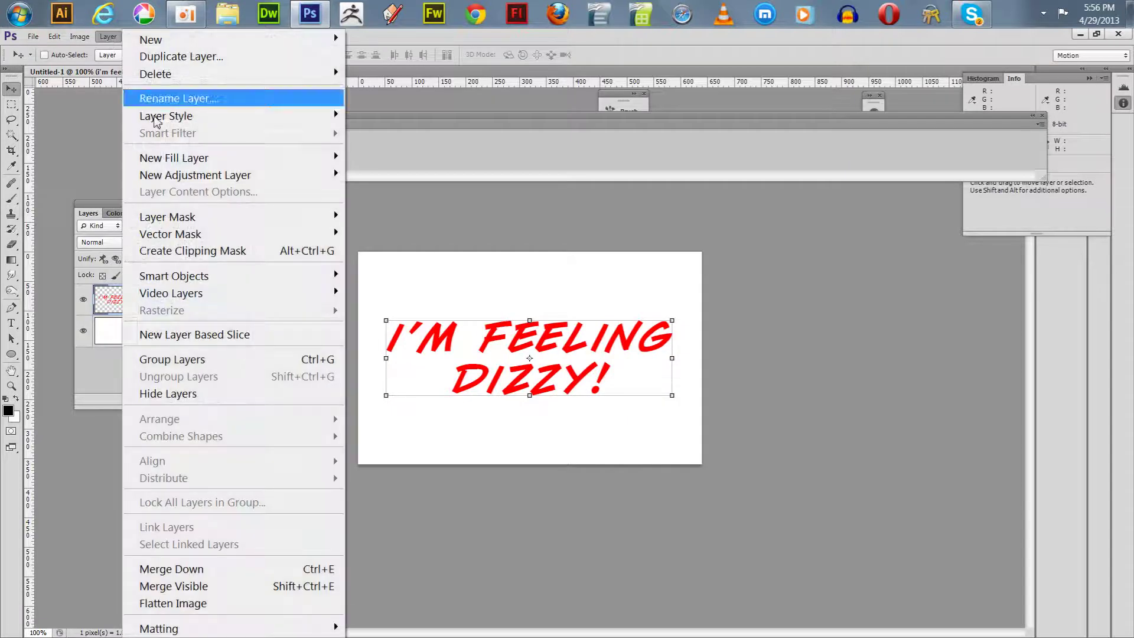
{"action": "mouse_move", "coordinate": [253, 296]}
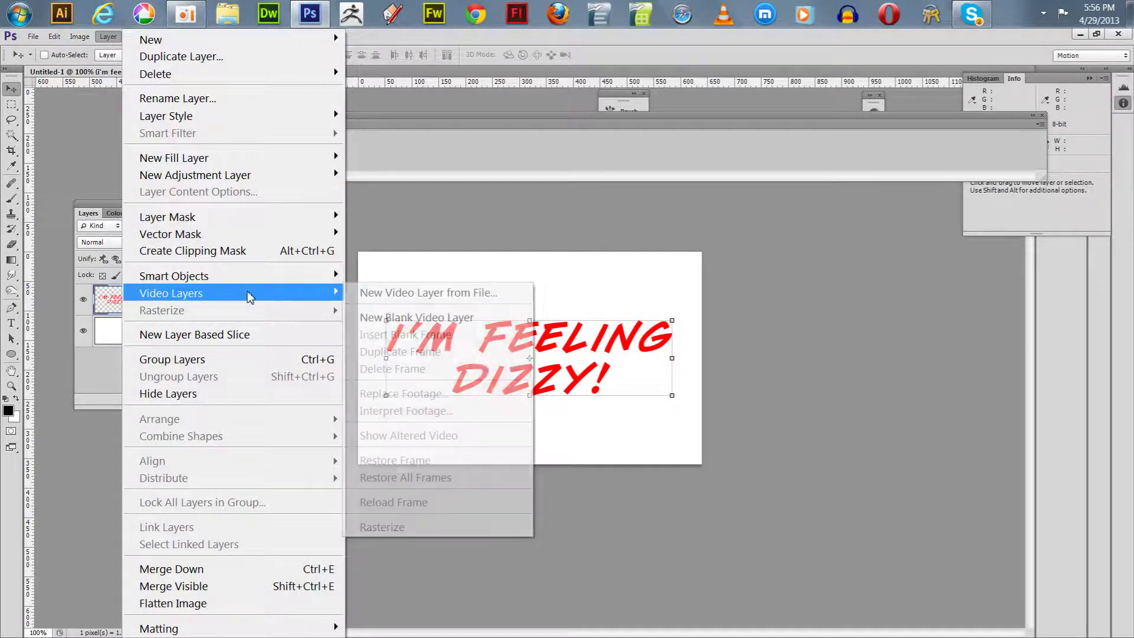
{"action": "left_click", "coordinate": [403, 322]}
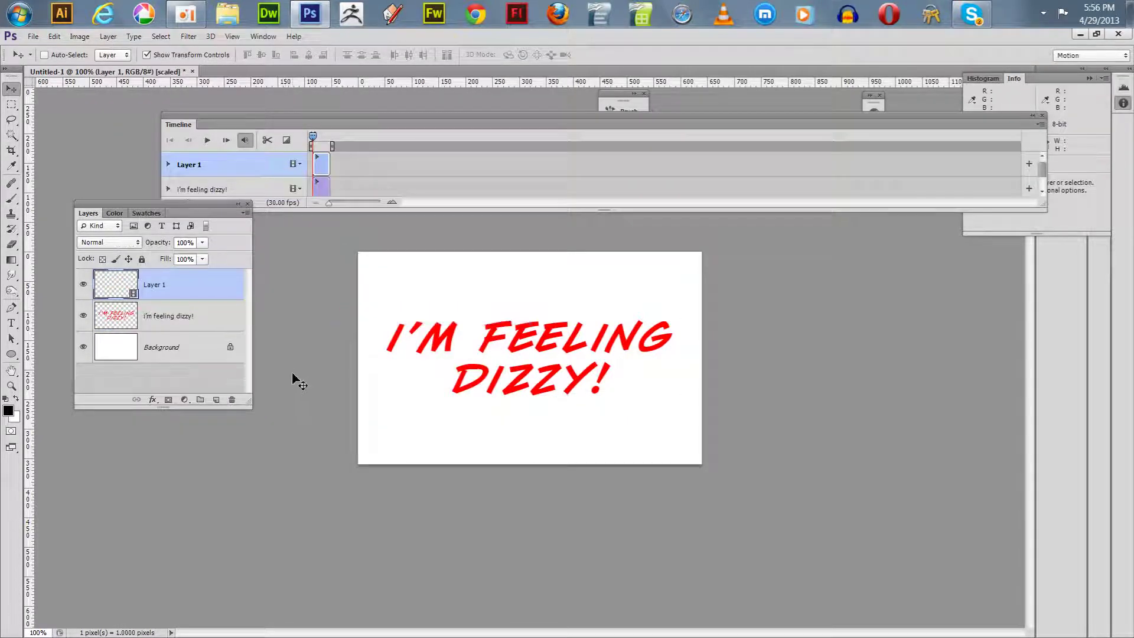
Step: Copy the full text layer into Layer 1, then delete the original text layer
{"action": "left_click", "coordinate": [166, 321]}
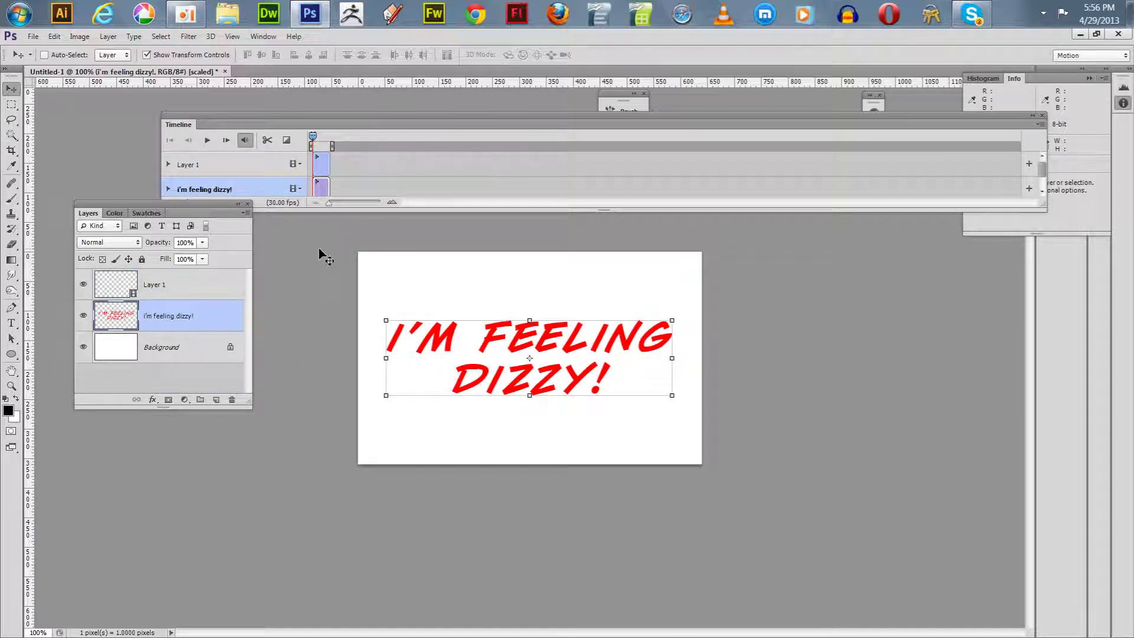
{"action": "key", "text": "ctrl+a"}
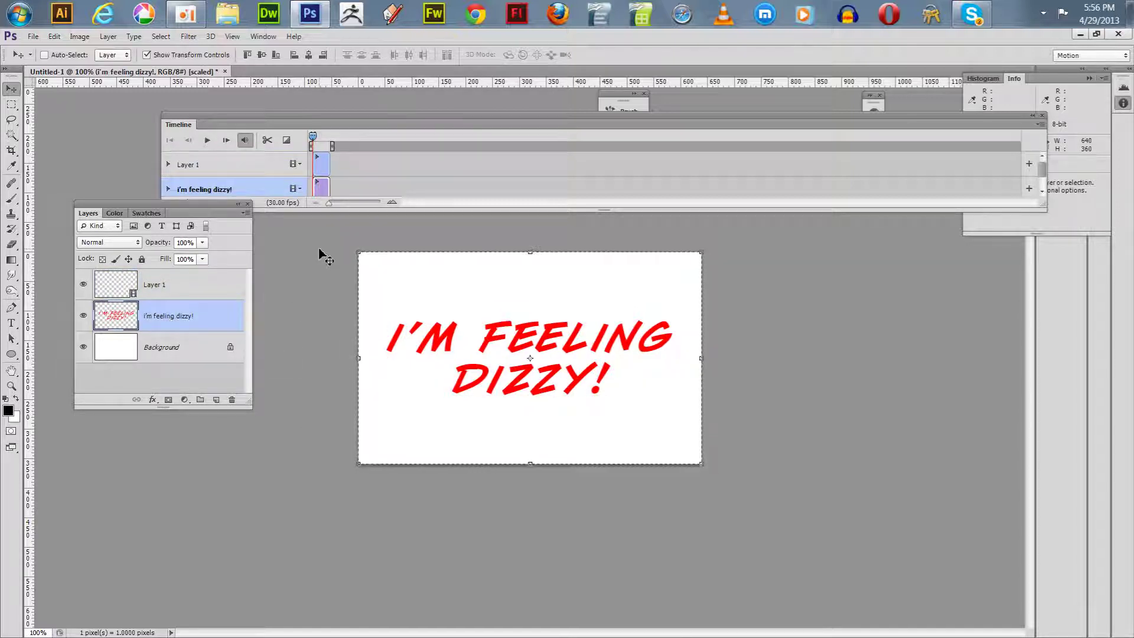
{"action": "left_click", "coordinate": [164, 288]}
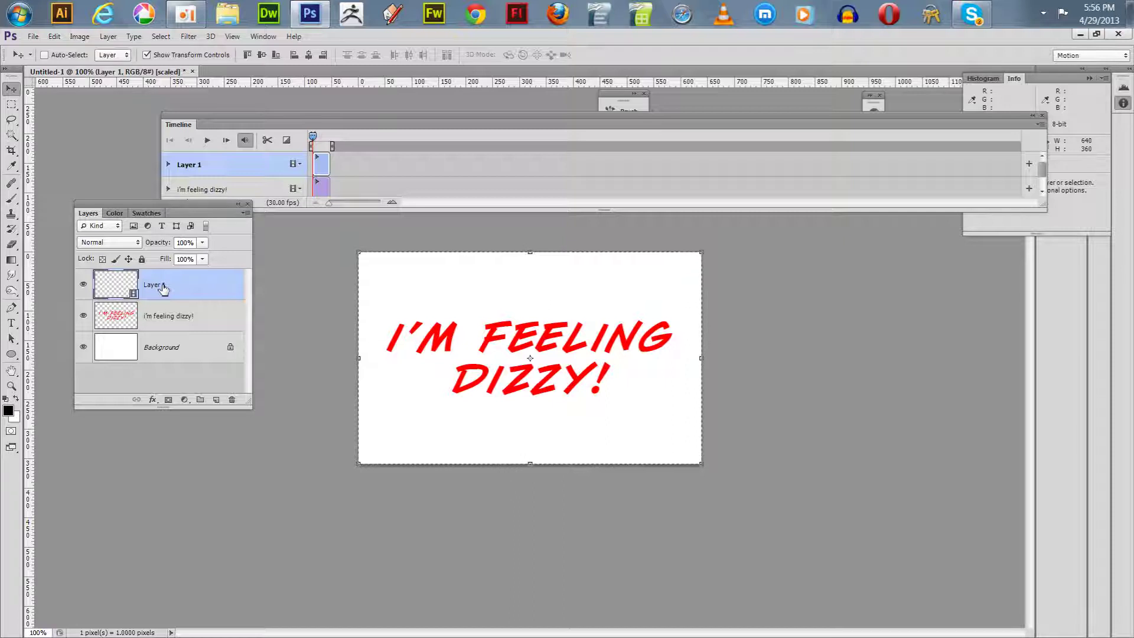
{"action": "key", "text": "ctrl+v"}
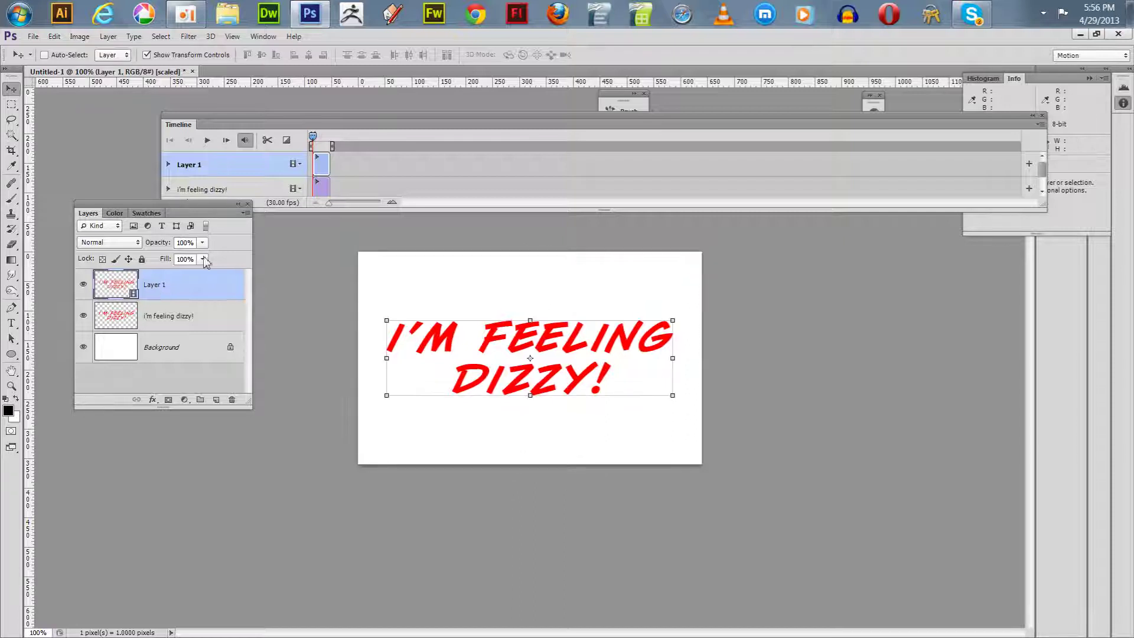
{"action": "left_click", "coordinate": [166, 318]}
{"action": "left_click", "coordinate": [232, 399]}
{"action": "left_click", "coordinate": [531, 257]}
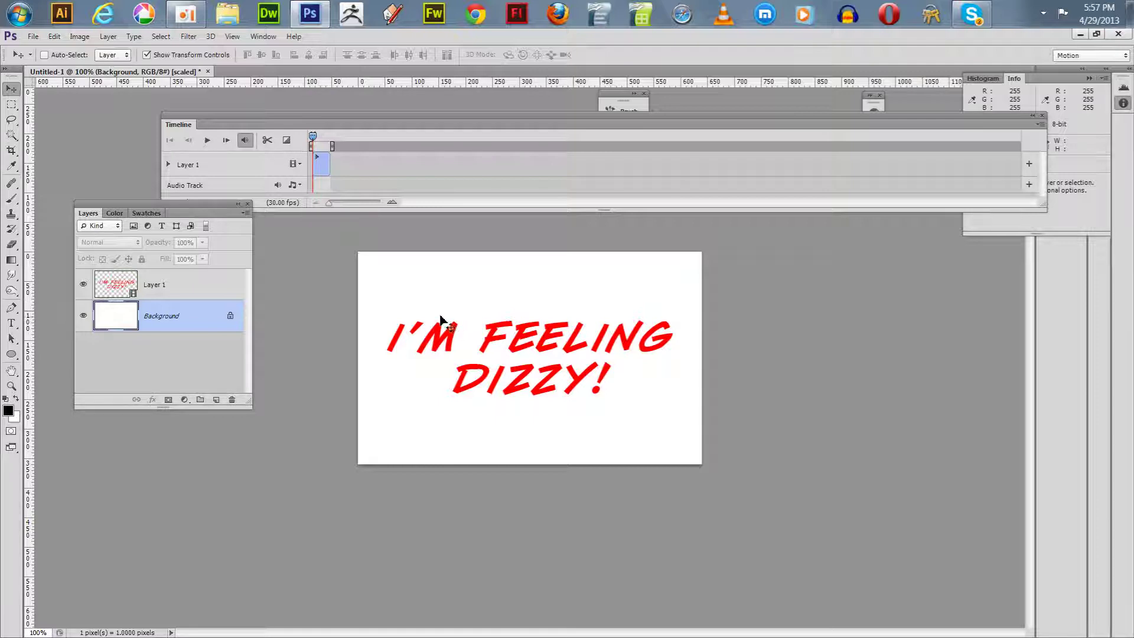
Step: Make Layer 1 the active layer
{"action": "left_click", "coordinate": [108, 36]}
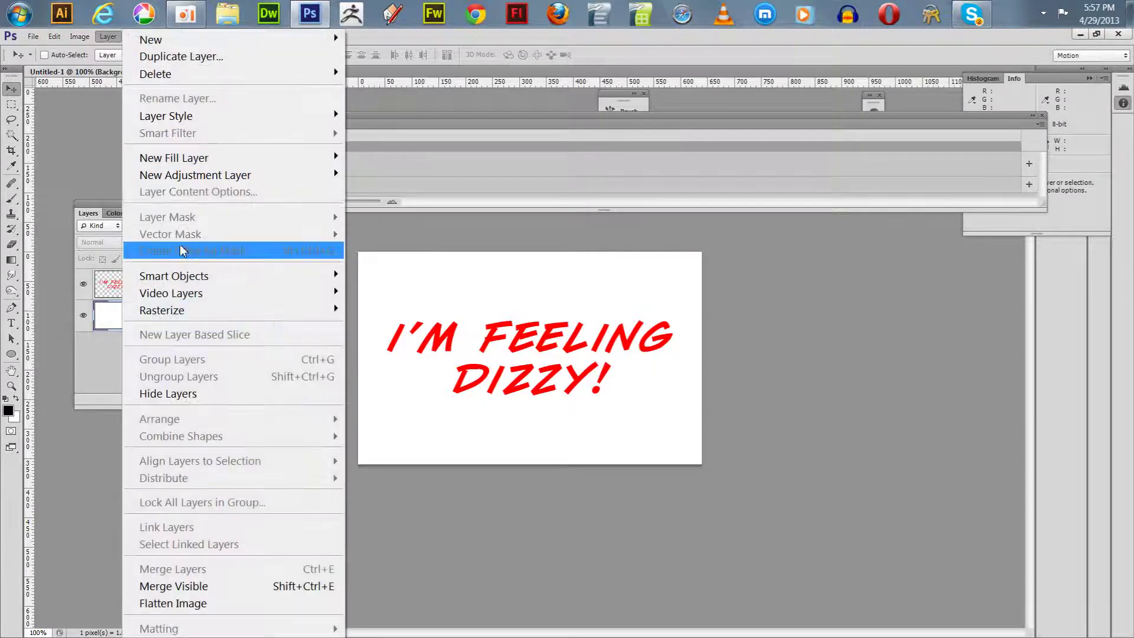
{"action": "mouse_move", "coordinate": [189, 295]}
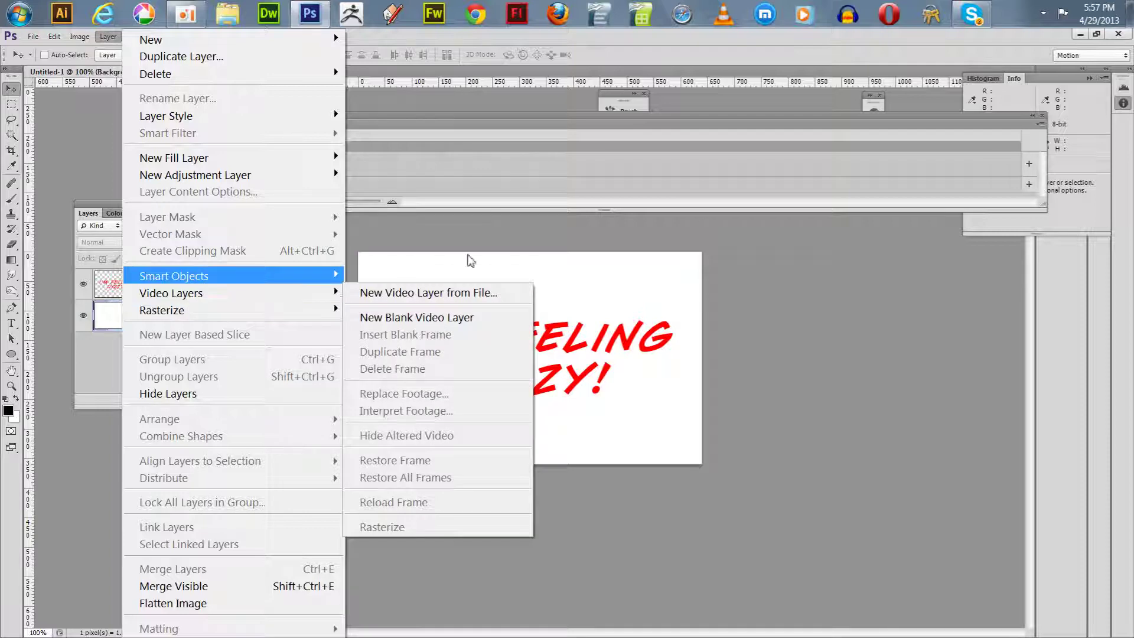
{"action": "left_click", "coordinate": [417, 239]}
{"action": "left_click", "coordinate": [184, 284]}
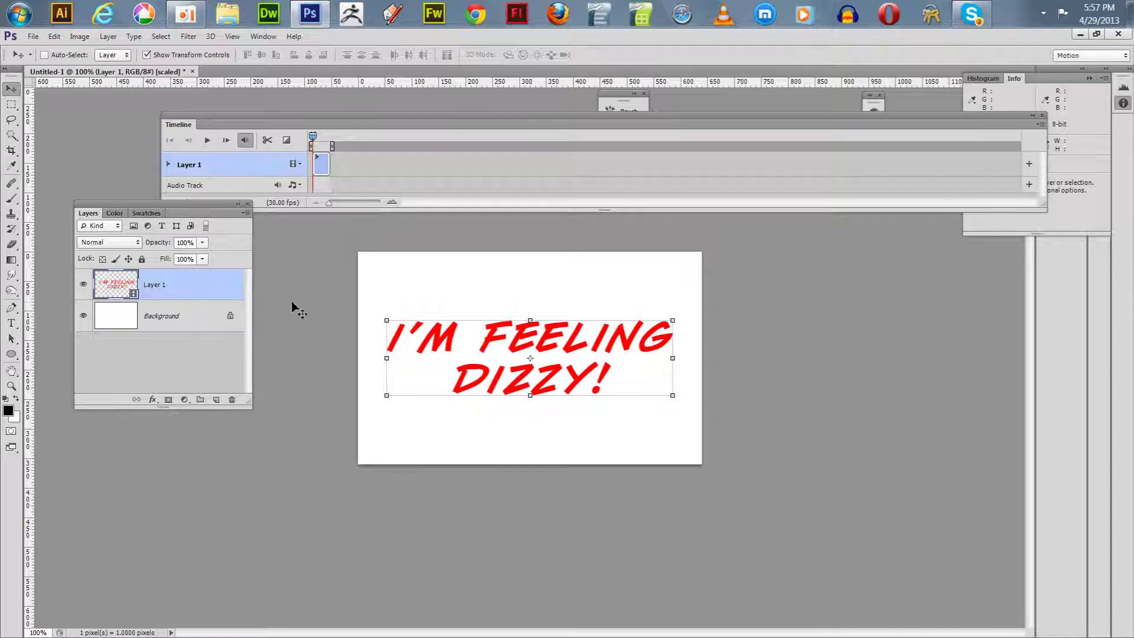
Step: Duplicate Layer 1's current video frame twice
{"action": "left_click", "coordinate": [108, 36]}
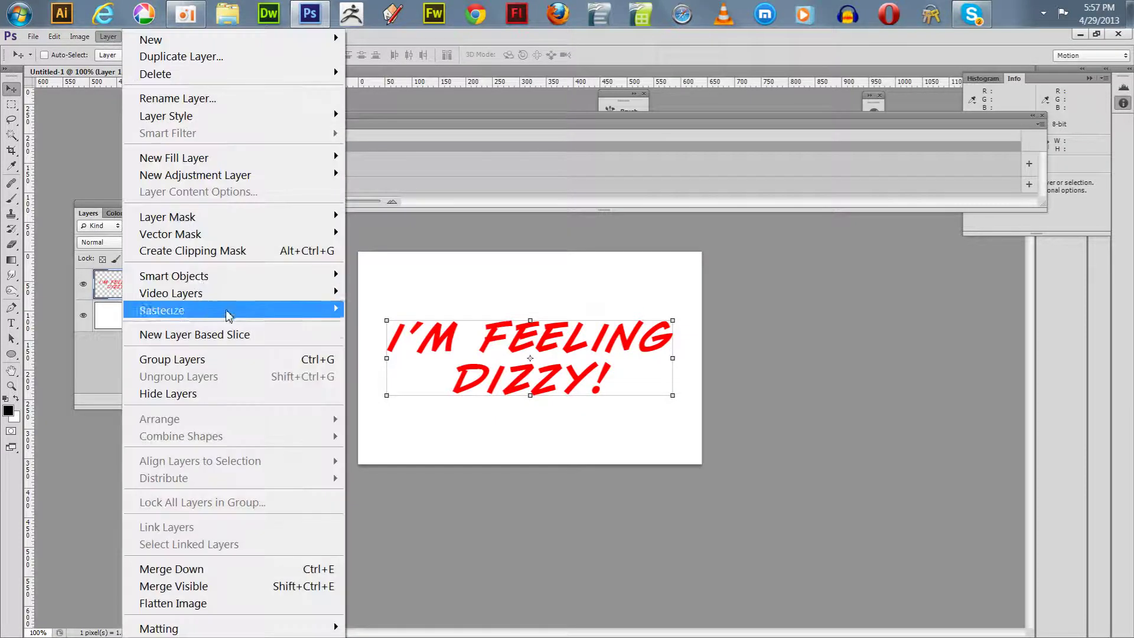
{"action": "mouse_move", "coordinate": [184, 300]}
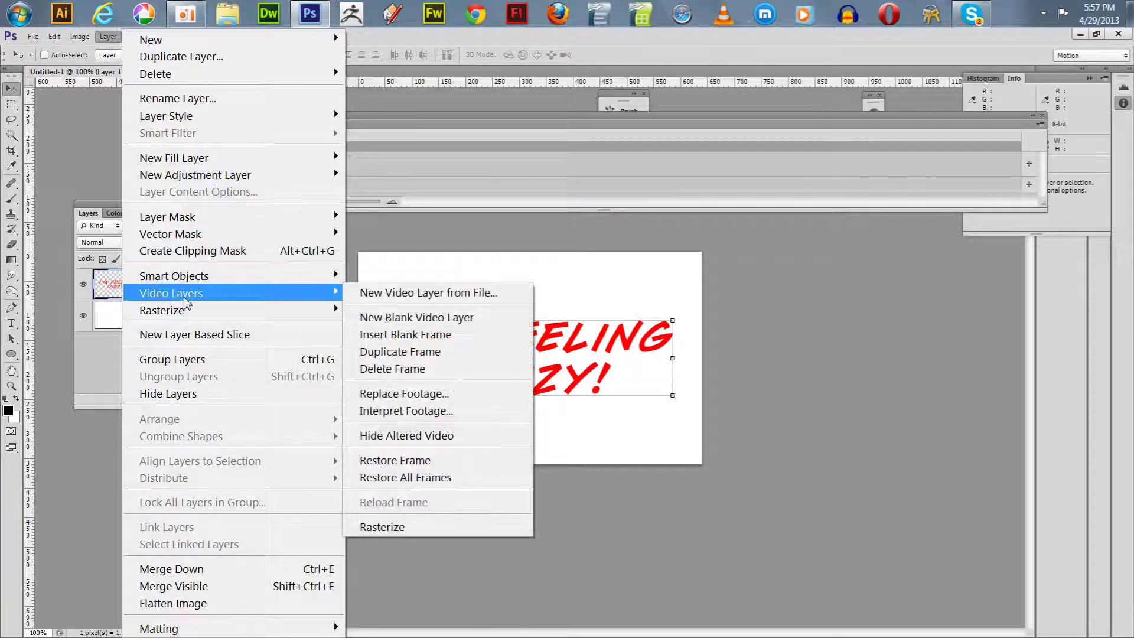
{"action": "left_click", "coordinate": [394, 352]}
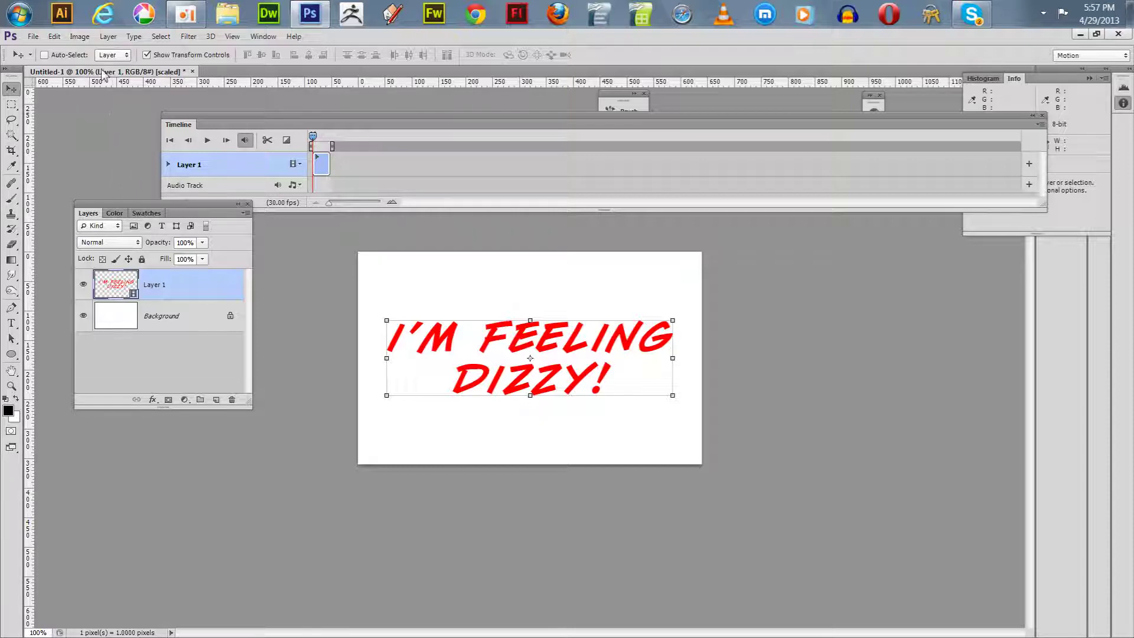
{"action": "left_click", "coordinate": [109, 36]}
{"action": "mouse_move", "coordinate": [207, 294]}
{"action": "left_click", "coordinate": [413, 352]}
Step: Zoom the timeline to individual frames and duplicate frames through 04f
{"action": "left_click_drag", "start_coordinate": [327, 204], "coordinate": [383, 206]}
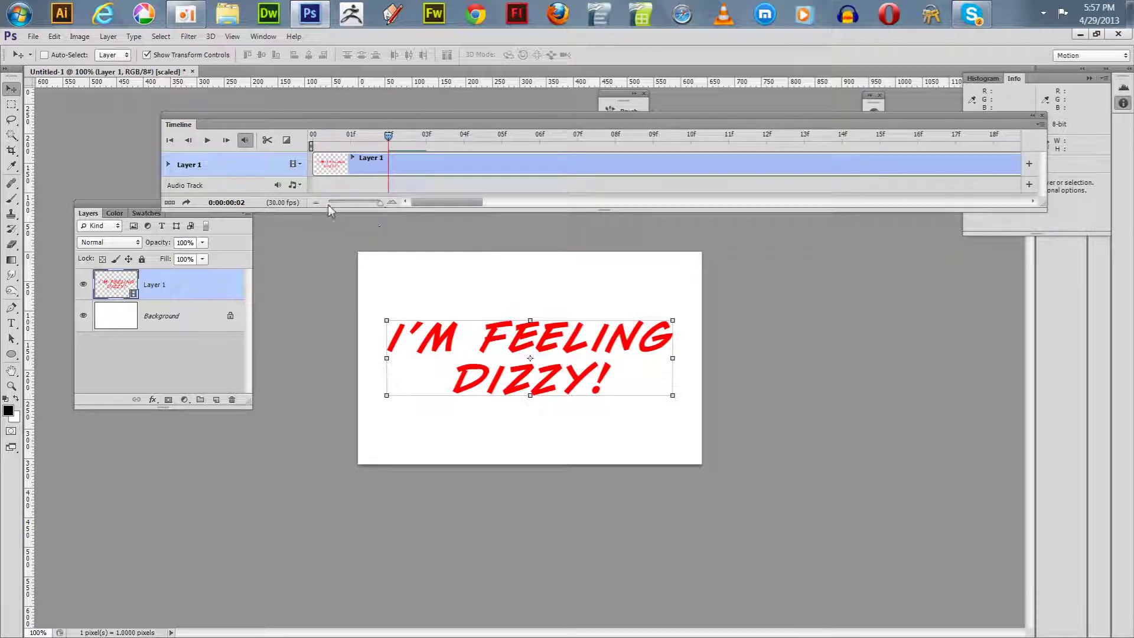
{"action": "left_click", "coordinate": [108, 36]}
{"action": "mouse_move", "coordinate": [189, 293]}
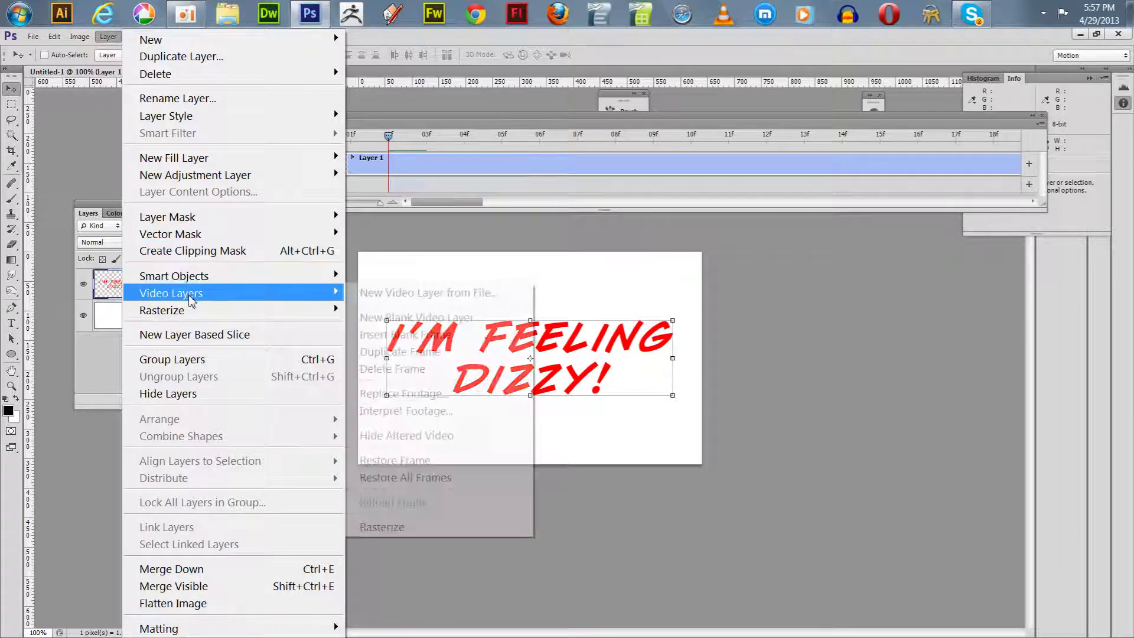
{"action": "left_click", "coordinate": [394, 353]}
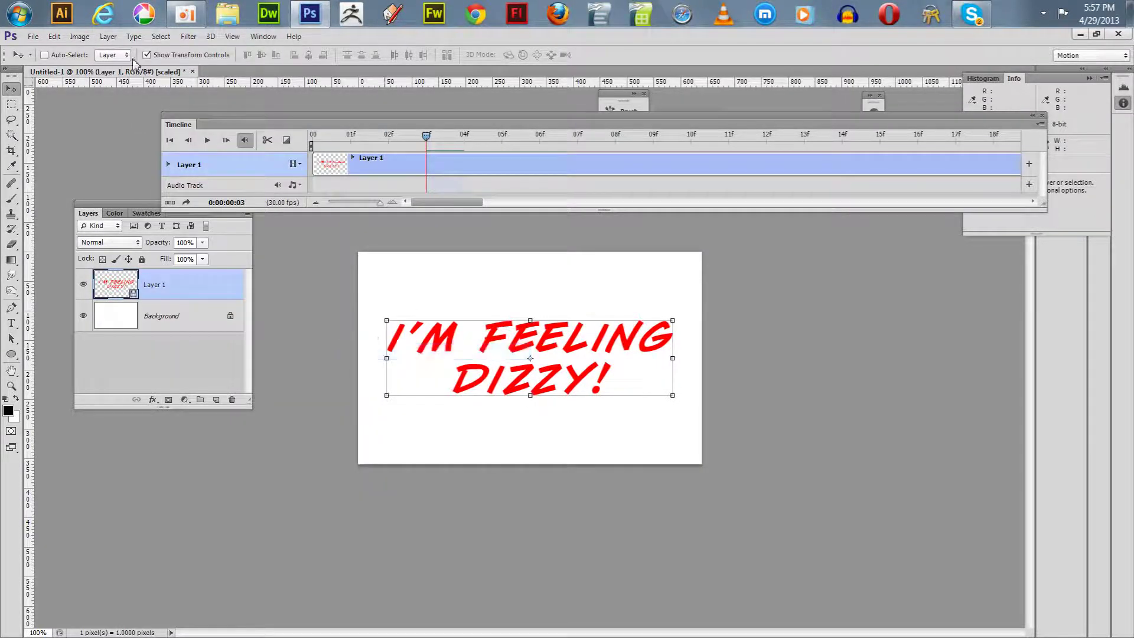
{"action": "left_click", "coordinate": [108, 36]}
{"action": "mouse_move", "coordinate": [230, 301]}
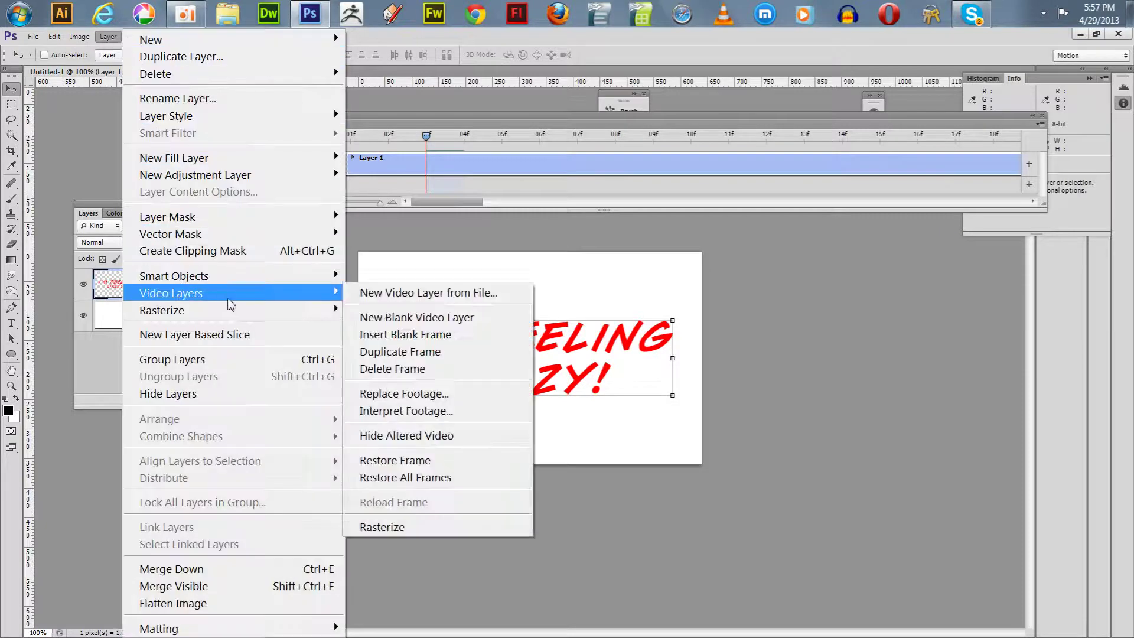
{"action": "left_click", "coordinate": [397, 352]}
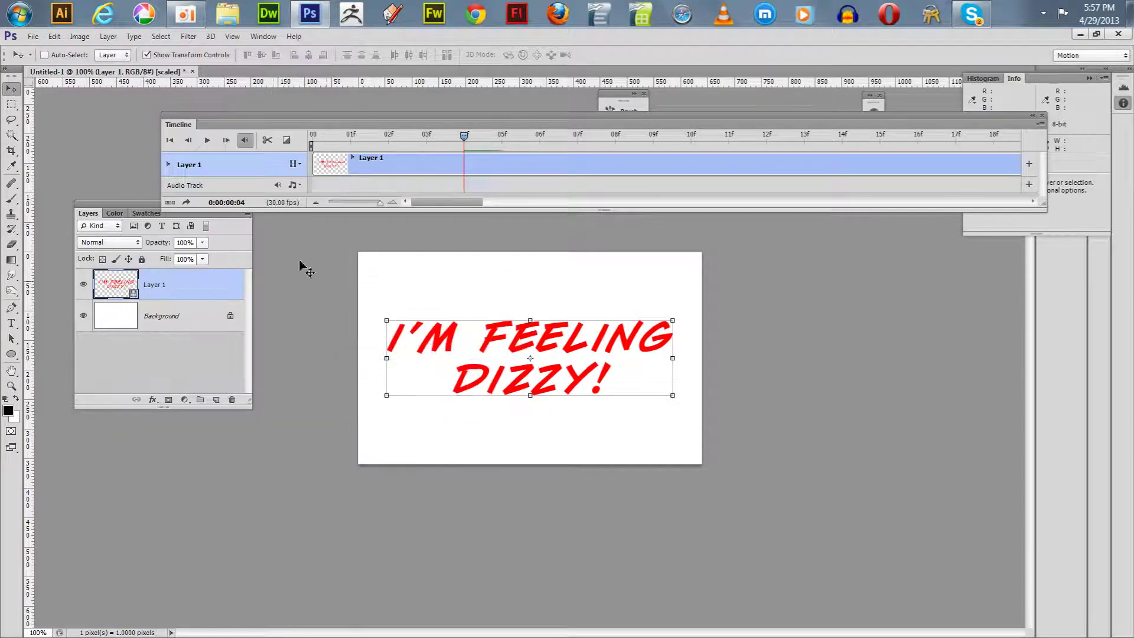
Step: Duplicate two more frames so the track runs through frame 06f
{"action": "left_click", "coordinate": [132, 37]}
{"action": "left_click", "coordinate": [108, 37]}
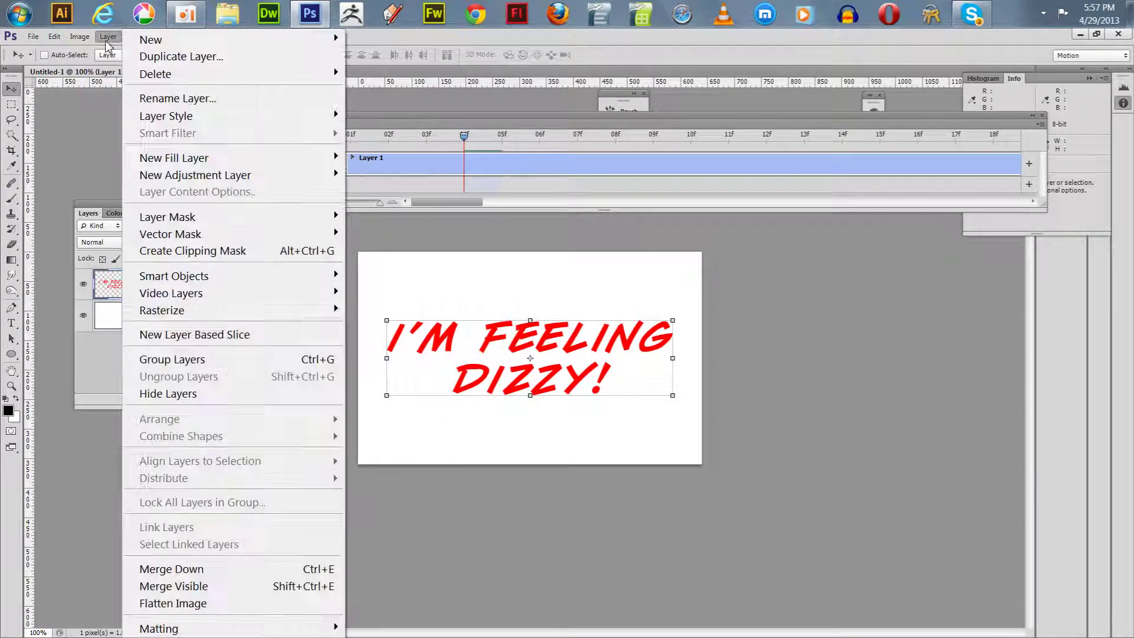
{"action": "mouse_move", "coordinate": [200, 299]}
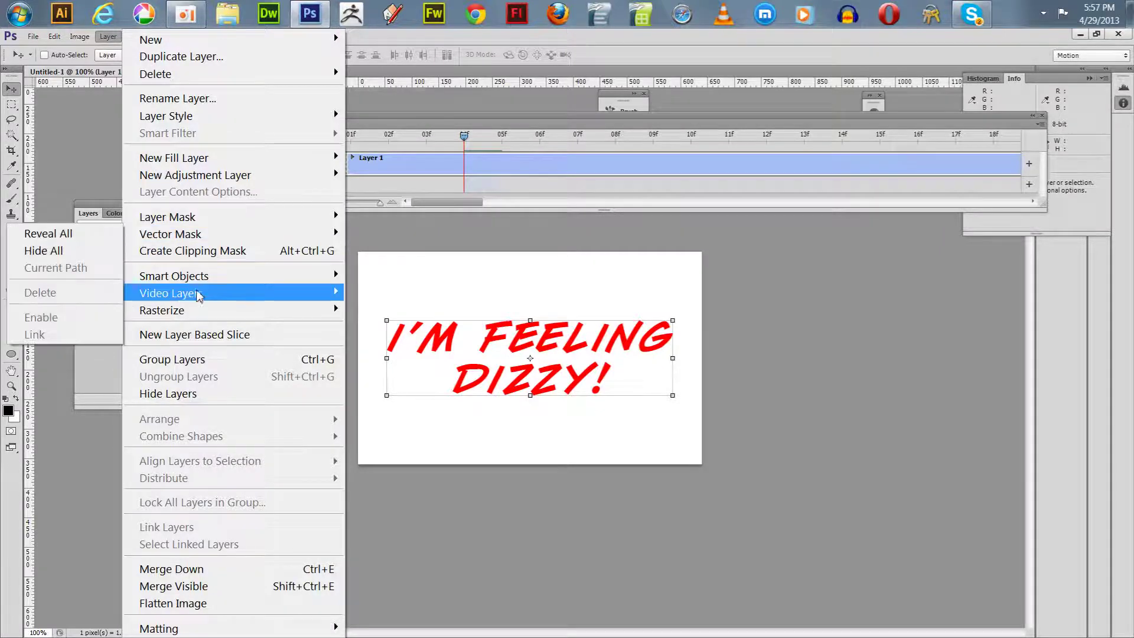
{"action": "left_click", "coordinate": [384, 352]}
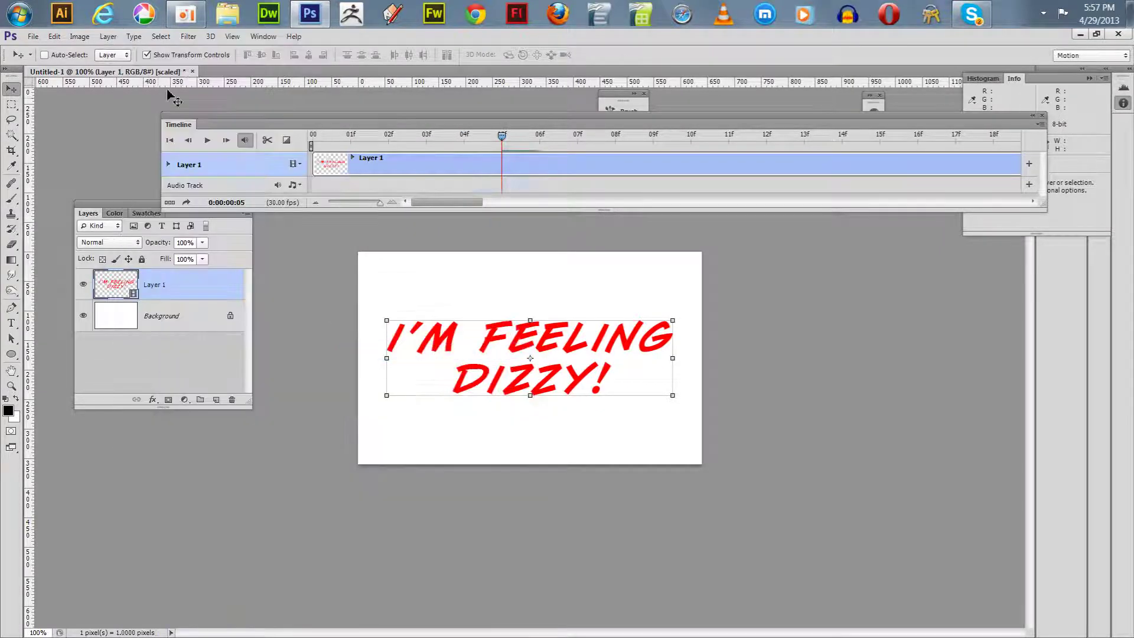
{"action": "left_click", "coordinate": [108, 37]}
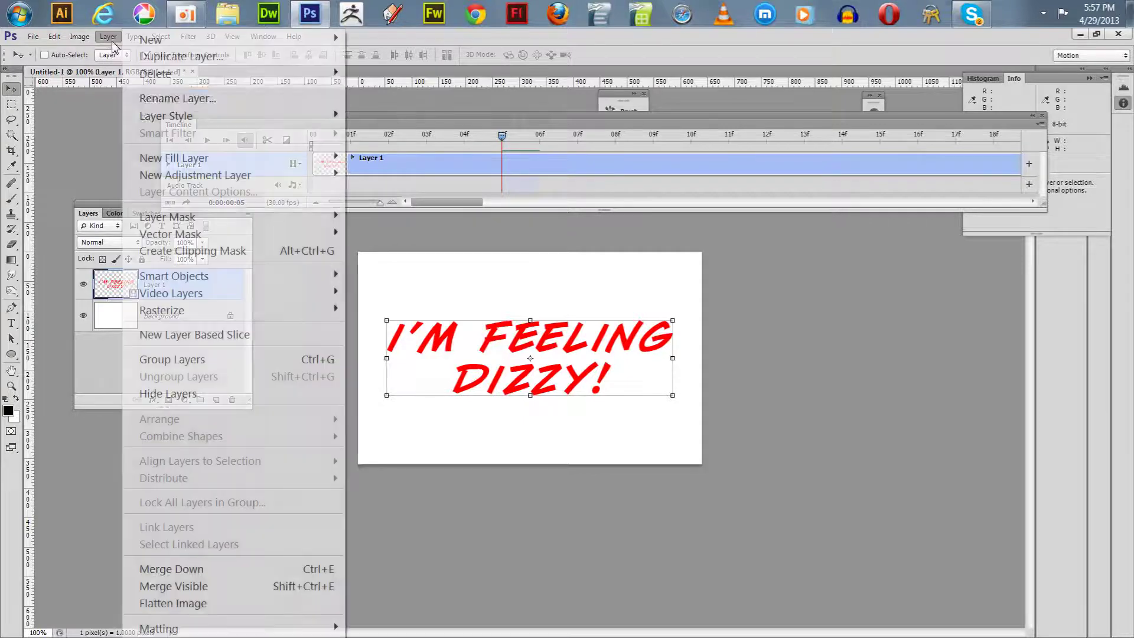
{"action": "mouse_move", "coordinate": [201, 300]}
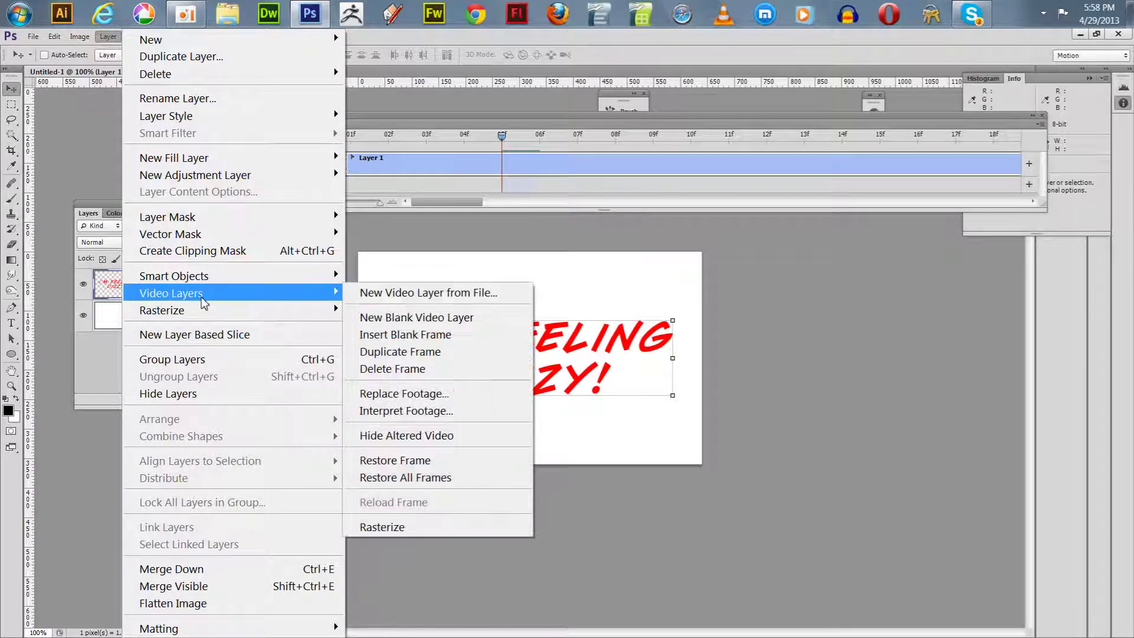
{"action": "left_click", "coordinate": [393, 353]}
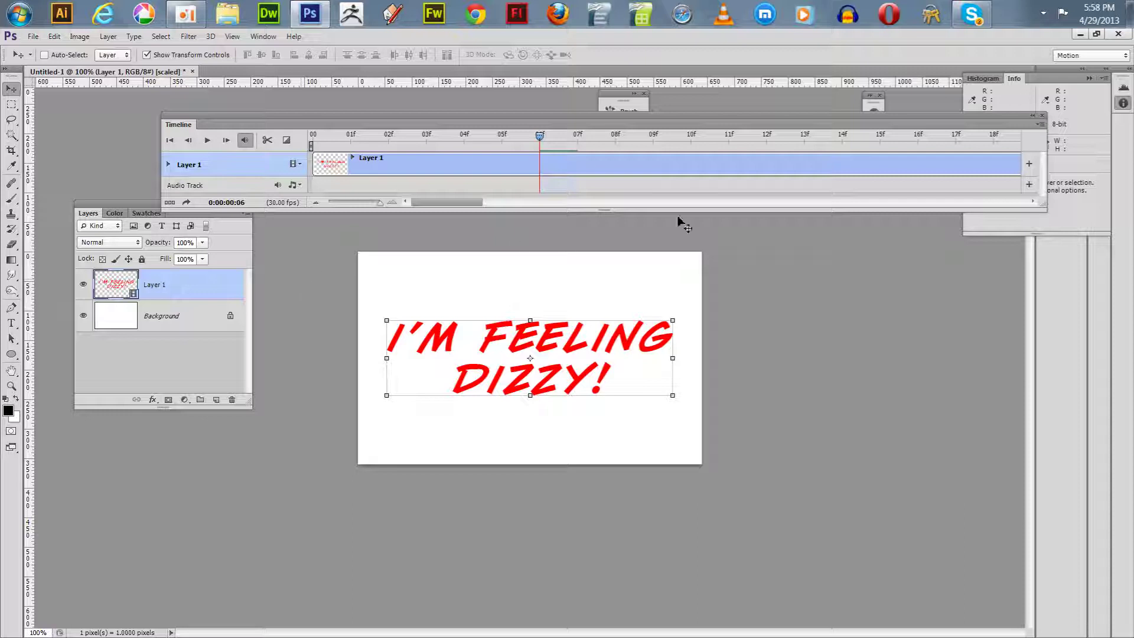
Step: Turn on onion skins and rewind the timeline playhead to frame 00
{"action": "left_click", "coordinate": [1041, 124]}
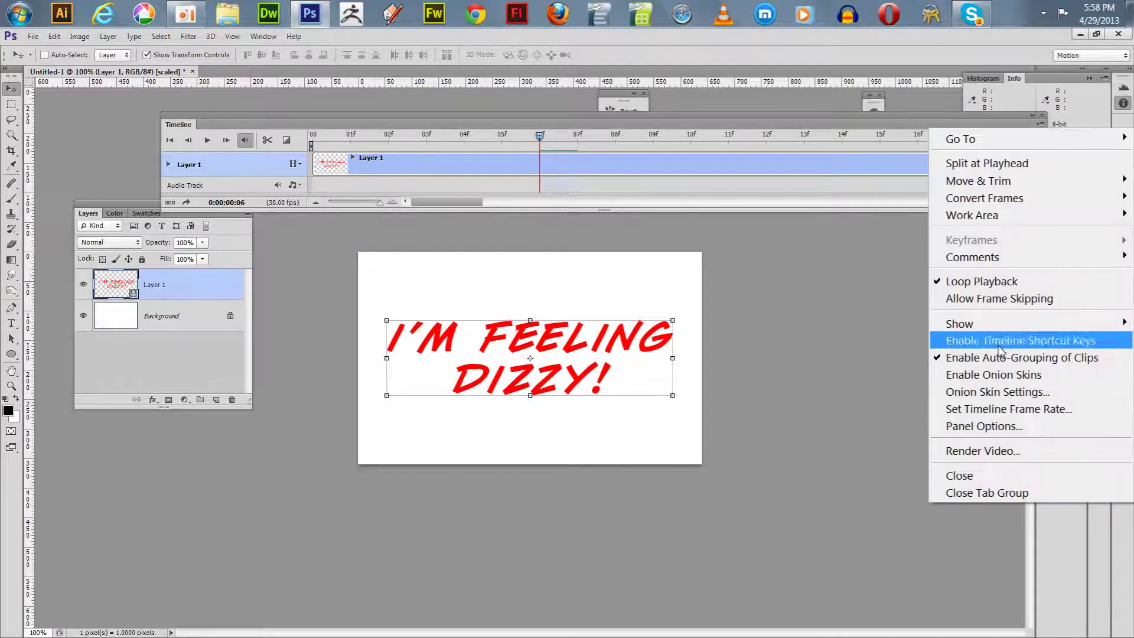
{"action": "left_click", "coordinate": [991, 375]}
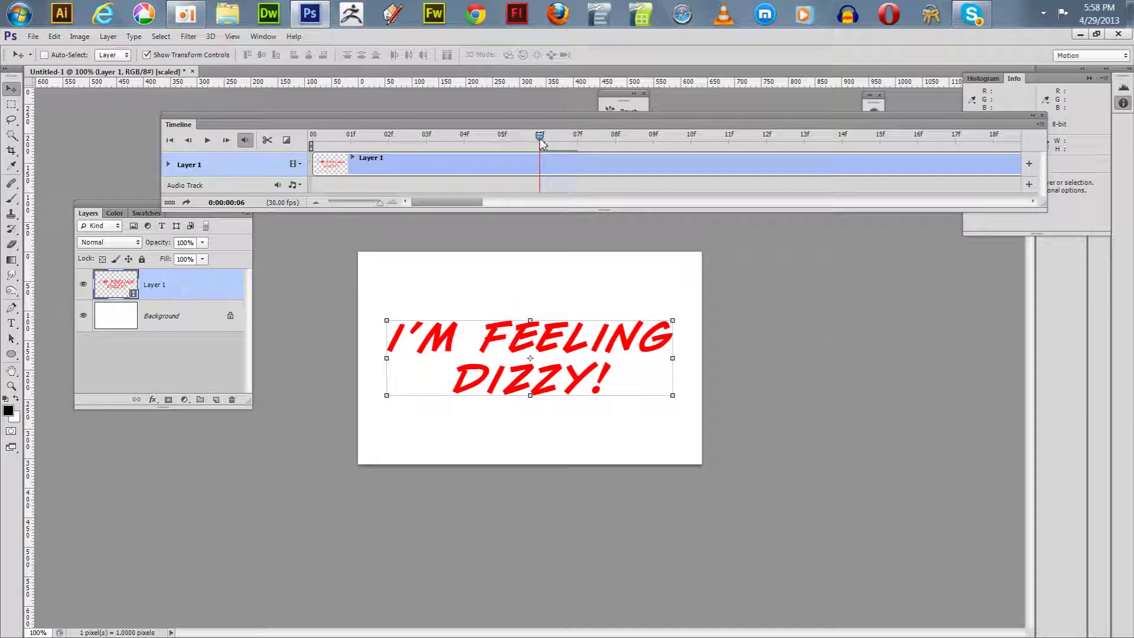
{"action": "left_click_drag", "start_coordinate": [539, 137], "coordinate": [313, 155]}
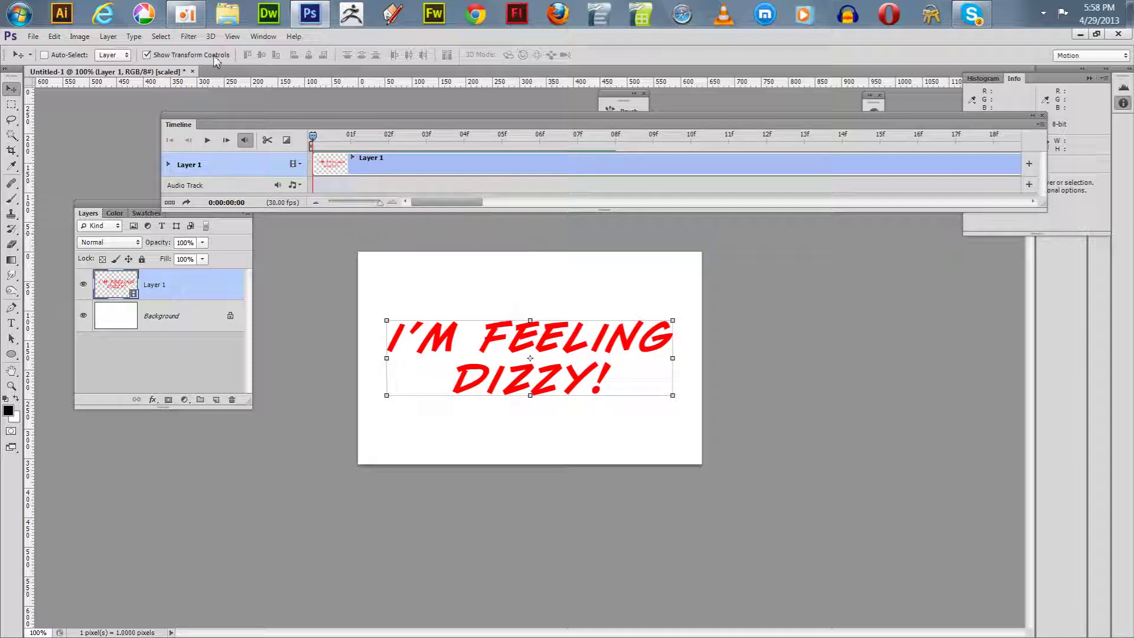
Step: Liquify-warp the text on frame 00
{"action": "left_click", "coordinate": [188, 36]}
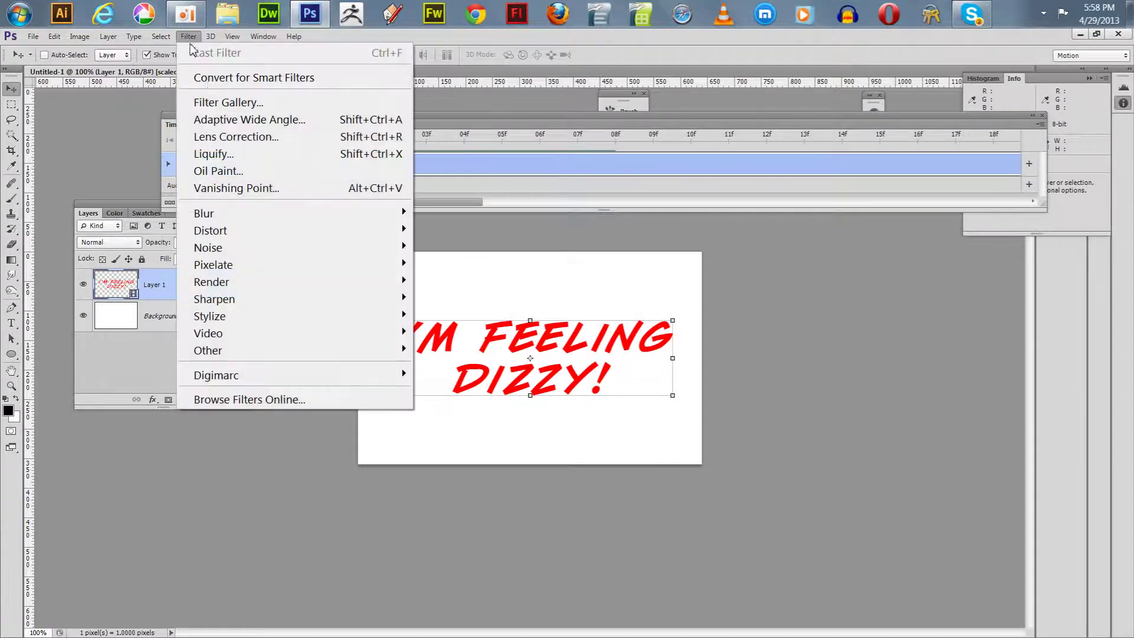
{"action": "left_click", "coordinate": [236, 156]}
{"action": "mouse_move", "coordinate": [410, 344]}
{"action": "left_mouse_down"}
{"action": "mouse_move", "coordinate": [471, 269]}
{"action": "mouse_move", "coordinate": [580, 314]}
{"action": "mouse_move", "coordinate": [411, 334]}
{"action": "left_mouse_up"}
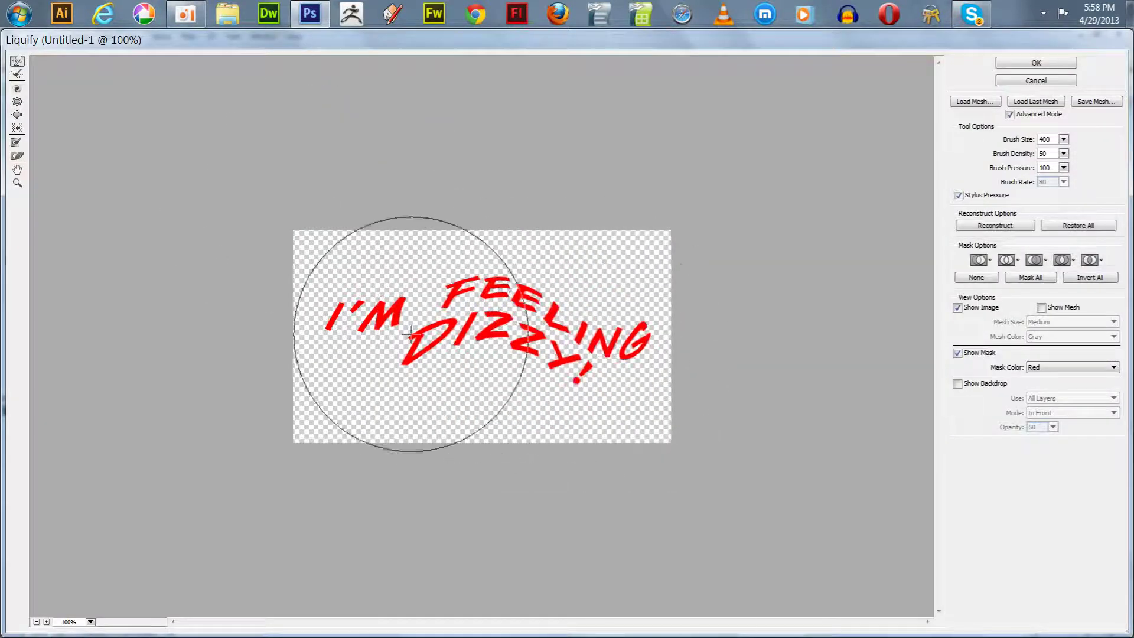
{"action": "left_click", "coordinate": [1013, 63]}
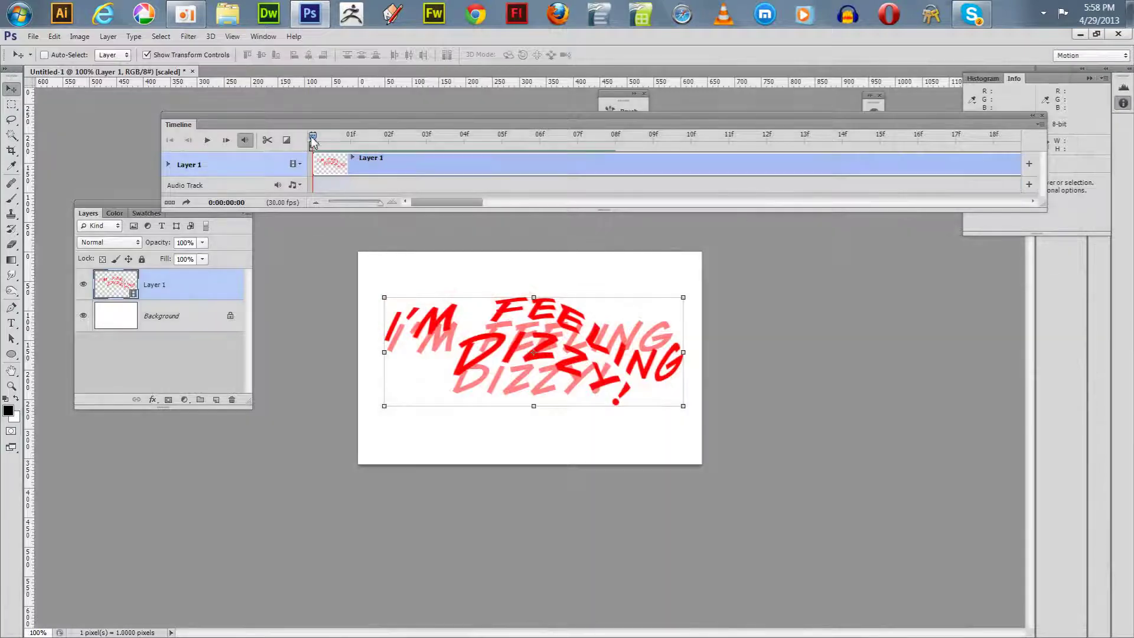
Step: On frame 01, Liquify with a 200 brush, pushing DIZZY into FEELING and curling I'M
{"action": "left_click_drag", "start_coordinate": [313, 141], "coordinate": [351, 140]}
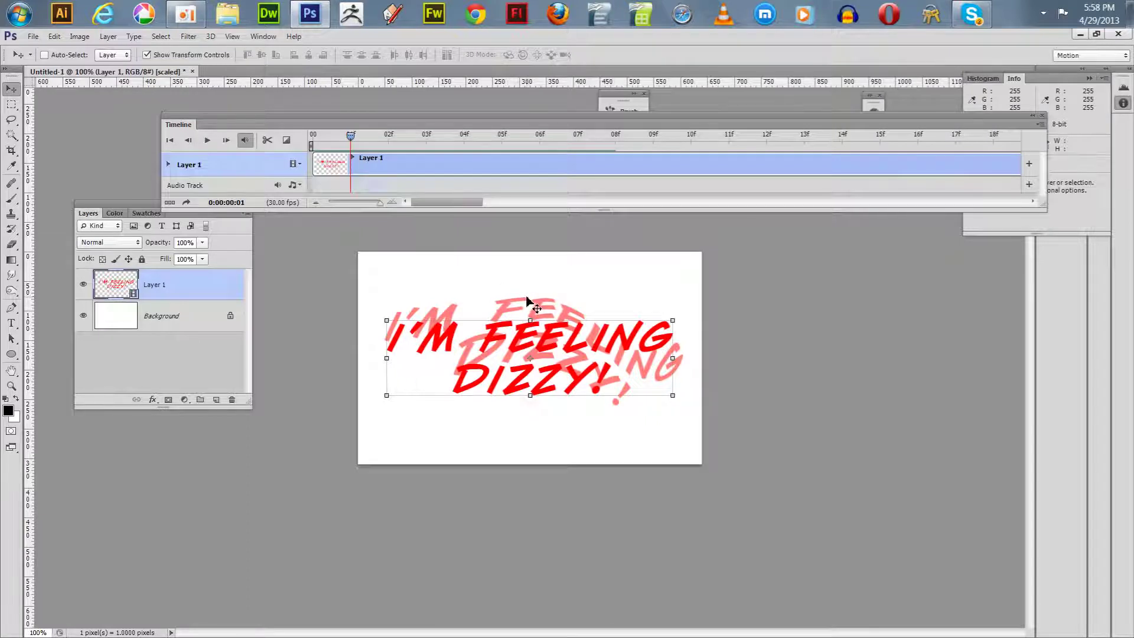
{"action": "left_click", "coordinate": [188, 37]}
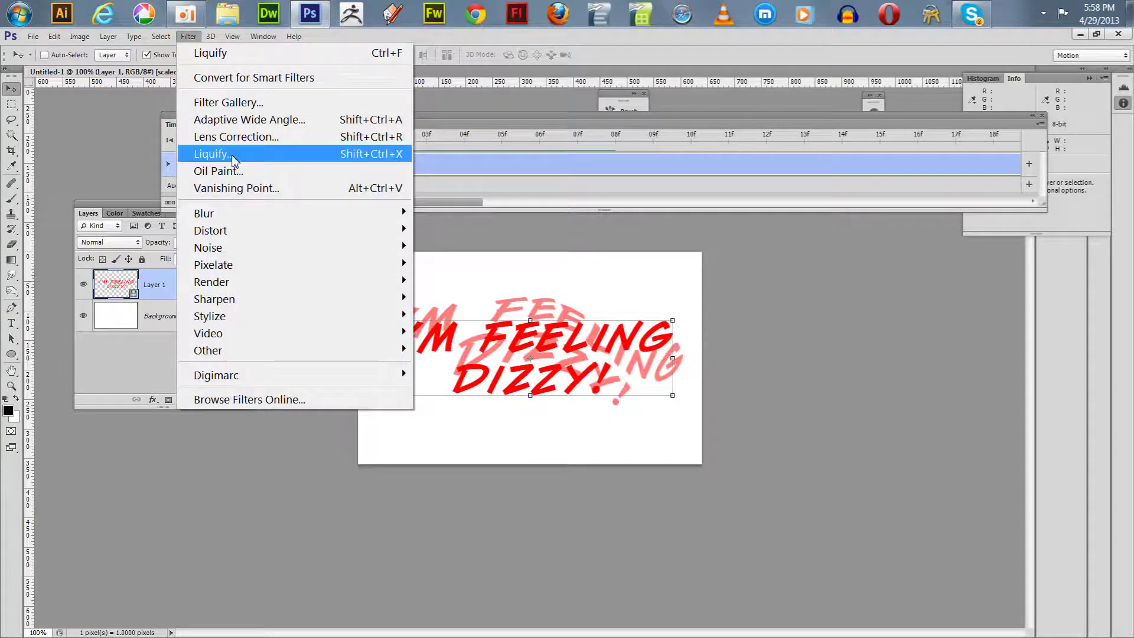
{"action": "left_click", "coordinate": [232, 158]}
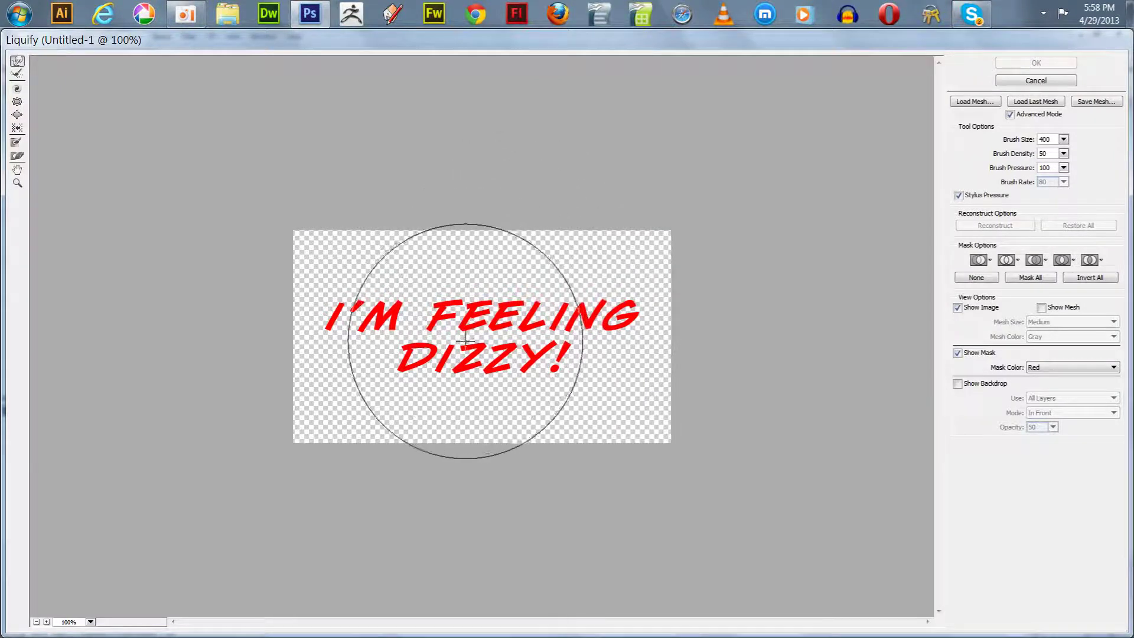
{"action": "key", "text": "bracketleft"}
{"action": "key", "text": "bracketleft"}
{"action": "key", "text": "bracketleft"}
{"action": "key", "text": "bracketleft"}
{"action": "key", "text": "bracketleft"}
{"action": "key", "text": "bracketleft"}
{"action": "key", "text": "bracketleft"}
{"action": "key", "text": "bracketleft"}
{"action": "key", "text": "bracketleft"}
{"action": "key", "text": "bracketleft"}
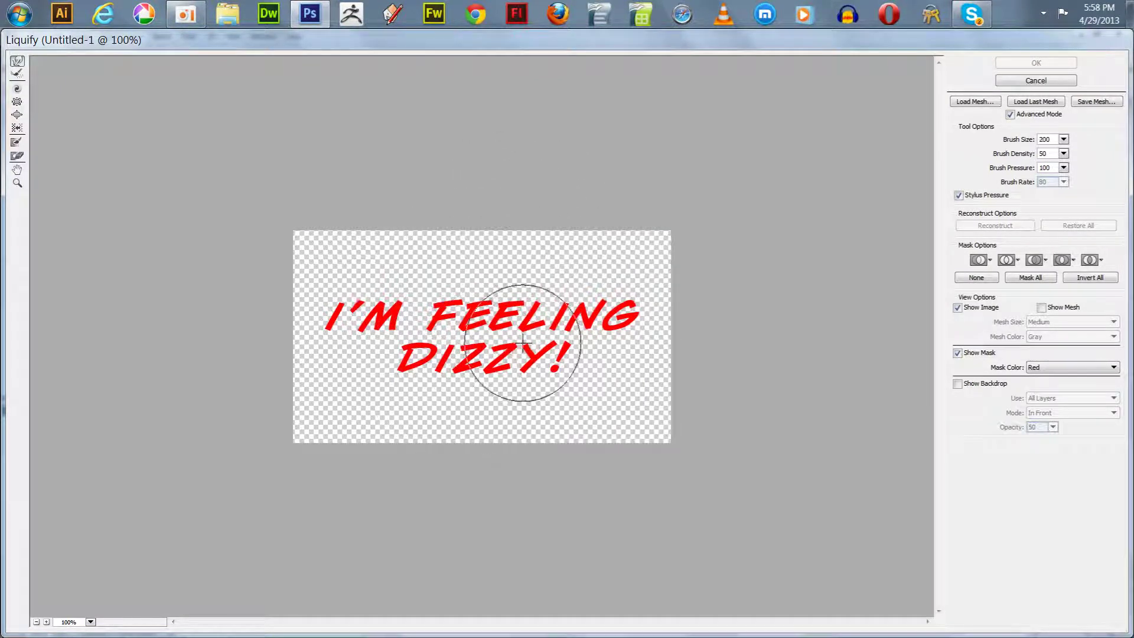
{"action": "left_click_drag", "start_coordinate": [518, 357], "coordinate": [552, 304]}
{"action": "left_click_drag", "start_coordinate": [372, 310], "coordinate": [332, 289]}
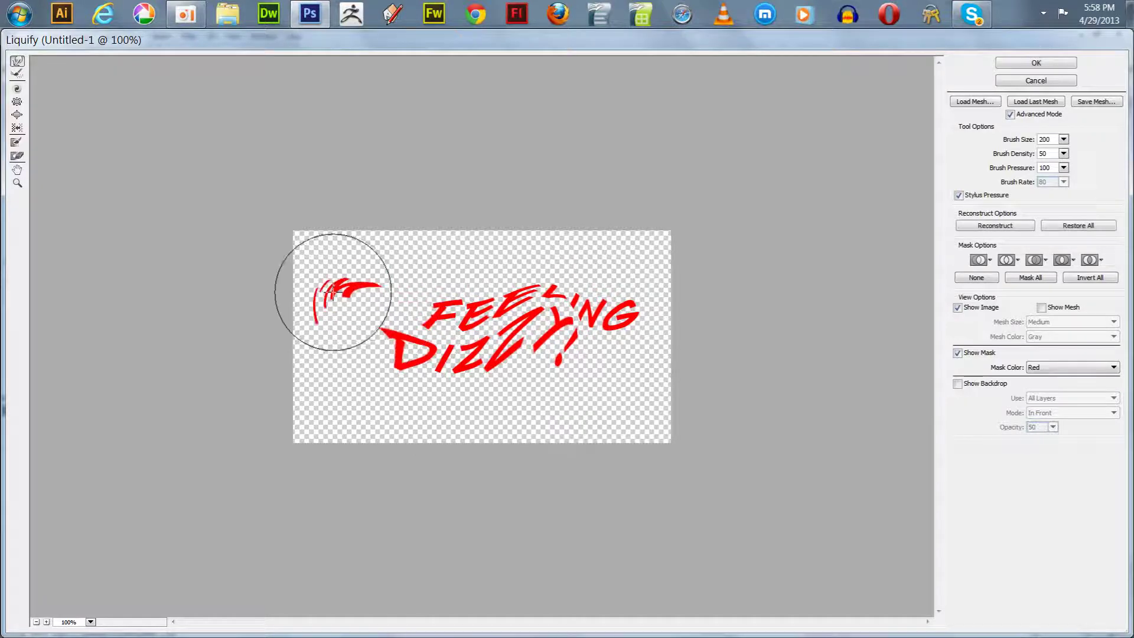
{"action": "mouse_move", "coordinate": [548, 319]}
{"action": "left_mouse_down"}
{"action": "mouse_move", "coordinate": [585, 318]}
{"action": "mouse_move", "coordinate": [602, 349]}
{"action": "left_mouse_up"}
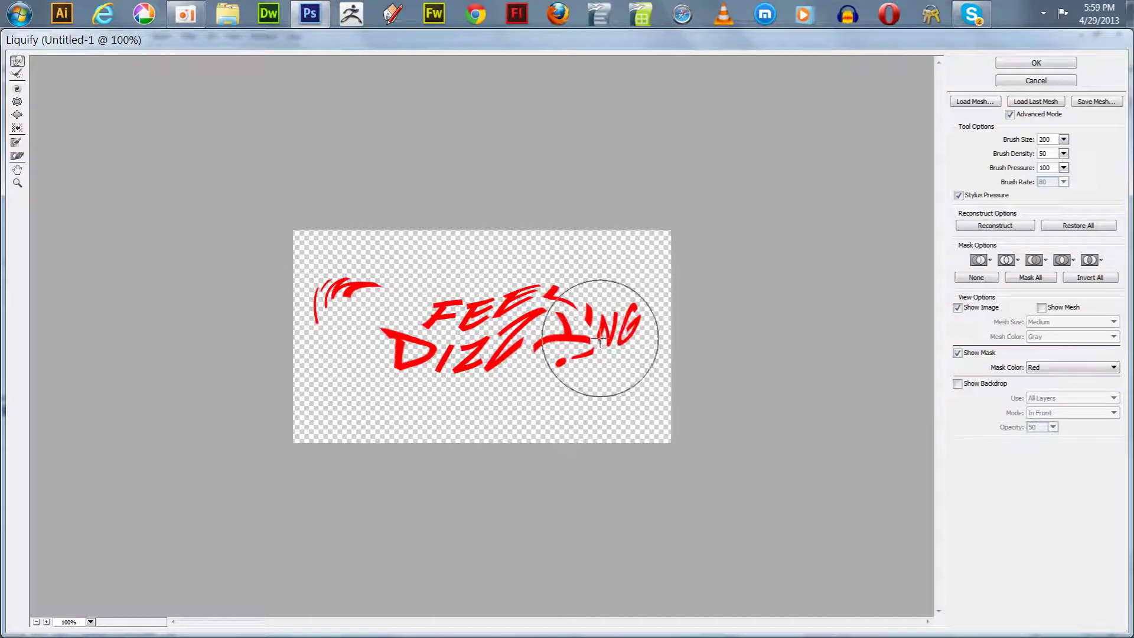
{"action": "left_click", "coordinate": [1035, 63]}
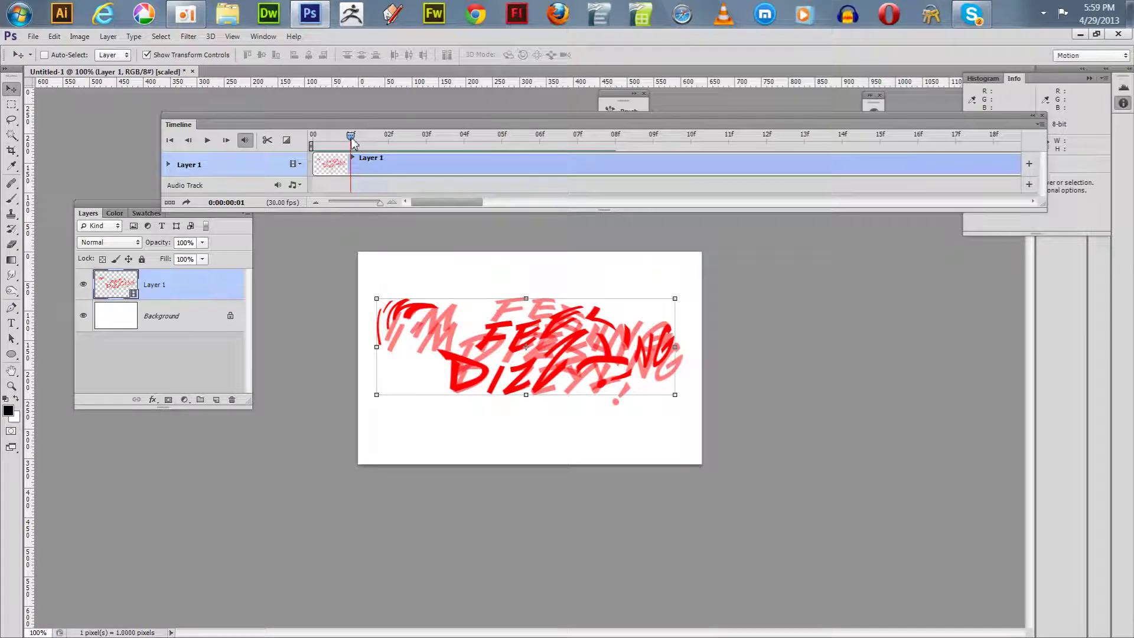
{"action": "left_click_drag", "start_coordinate": [352, 141], "coordinate": [390, 141]}
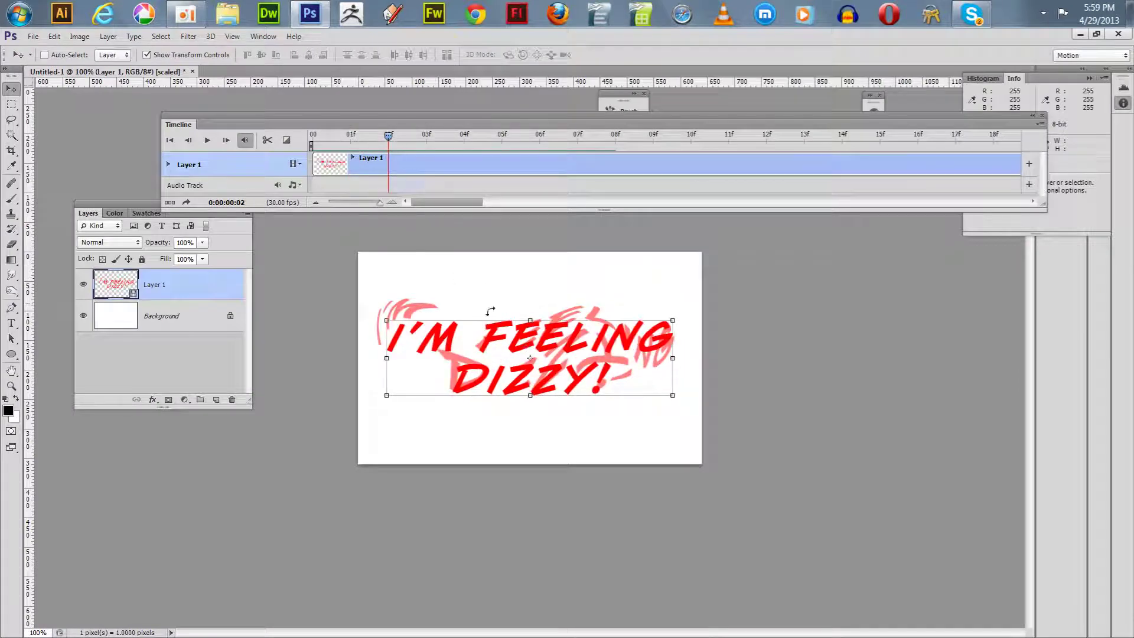
Step: Liquify-warp frame 02, lifting FEELING, enlarging the ZZ and swirling the text
{"action": "left_click", "coordinate": [108, 36]}
{"action": "left_click", "coordinate": [188, 37]}
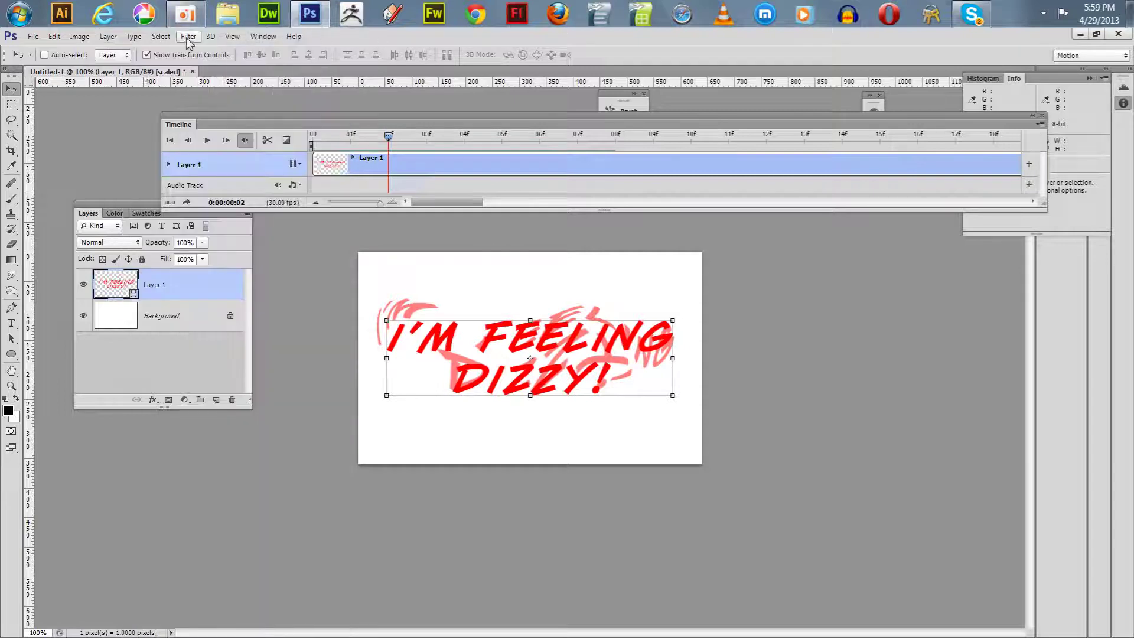
{"action": "left_click", "coordinate": [191, 38]}
{"action": "left_click", "coordinate": [269, 153]}
{"action": "mouse_move", "coordinate": [496, 350]}
{"action": "left_mouse_down"}
{"action": "mouse_move", "coordinate": [495, 307]}
{"action": "mouse_move", "coordinate": [644, 293]}
{"action": "left_mouse_up"}
{"action": "mouse_move", "coordinate": [413, 312]}
{"action": "left_mouse_down"}
{"action": "mouse_move", "coordinate": [364, 316]}
{"action": "mouse_move", "coordinate": [444, 350]}
{"action": "mouse_move", "coordinate": [489, 388]}
{"action": "mouse_move", "coordinate": [525, 329]}
{"action": "mouse_move", "coordinate": [591, 339]}
{"action": "mouse_move", "coordinate": [584, 258]}
{"action": "left_mouse_up"}
{"action": "left_click", "coordinate": [1036, 63]}
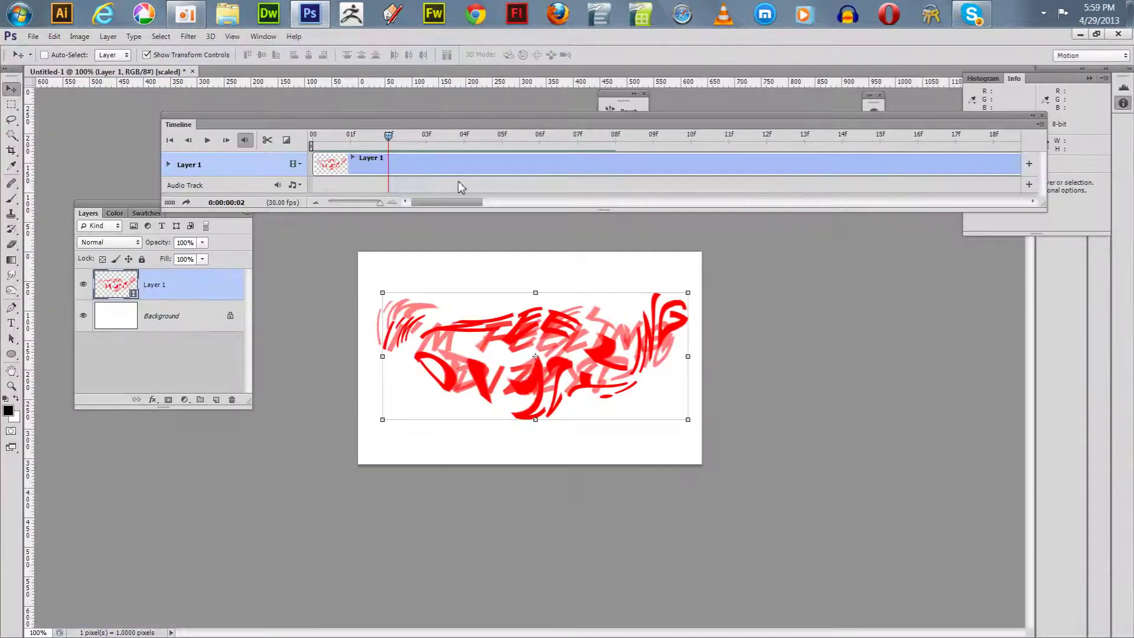
Step: Liquify-warp frame 03, pushing DIZZY up into FEELING and smearing I'M F
{"action": "left_click_drag", "start_coordinate": [390, 143], "coordinate": [426, 144]}
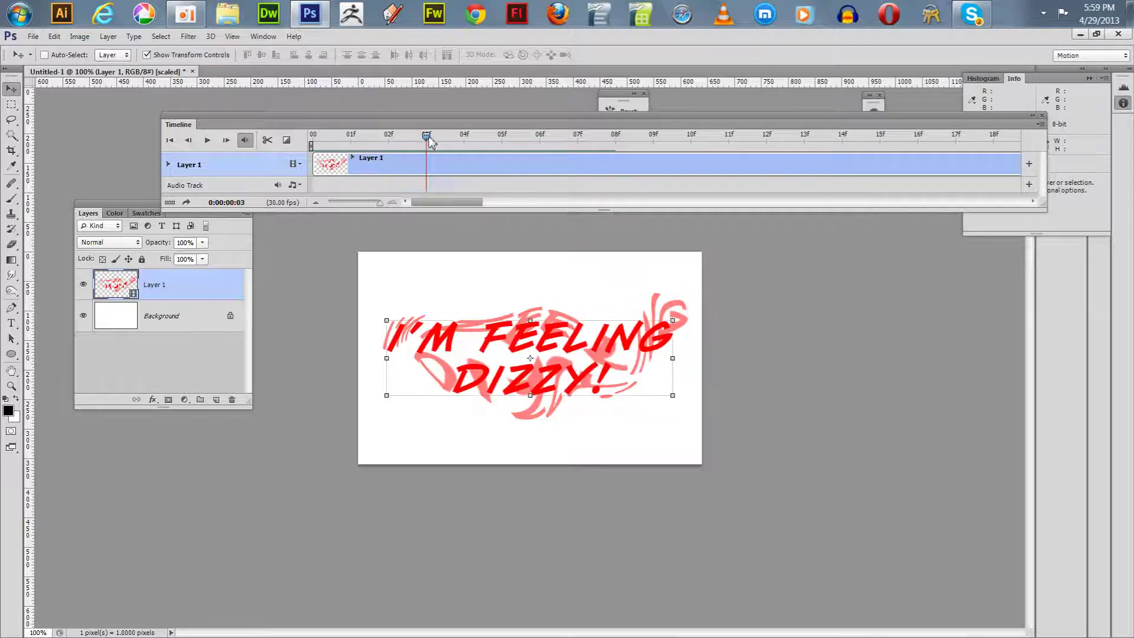
{"action": "left_click", "coordinate": [188, 36]}
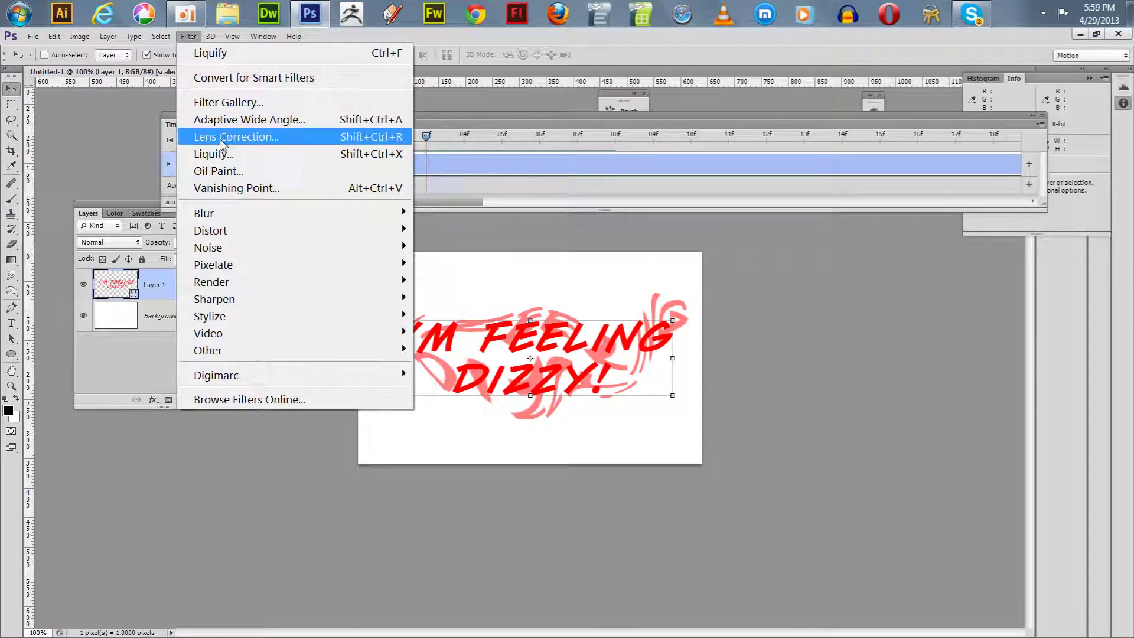
{"action": "left_click", "coordinate": [245, 154]}
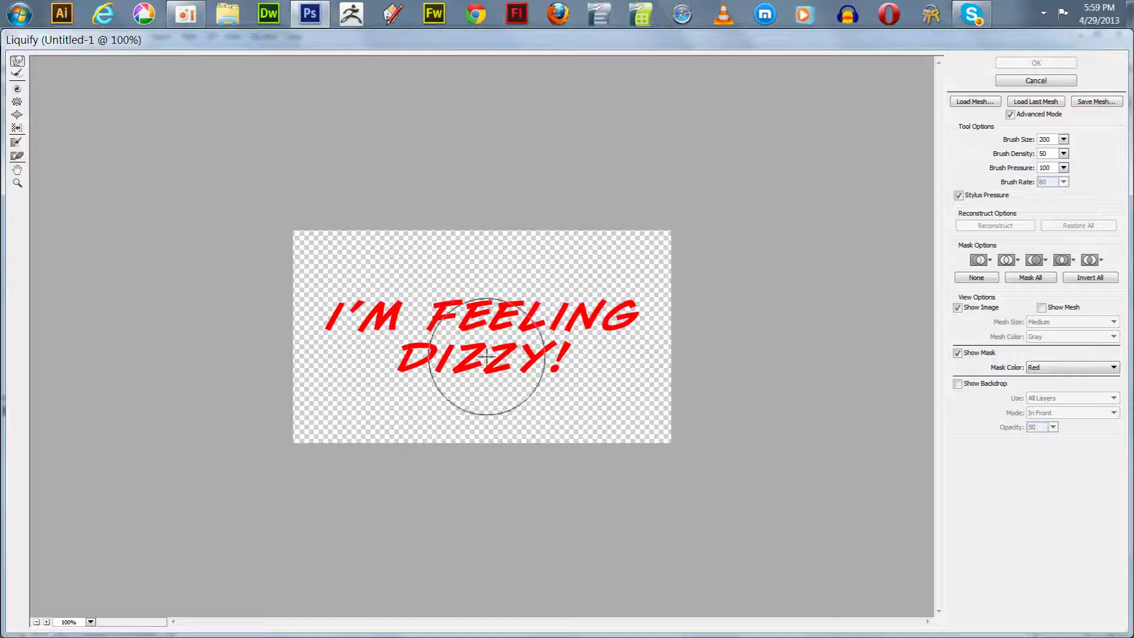
{"action": "mouse_move", "coordinate": [493, 385]}
{"action": "left_mouse_down"}
{"action": "mouse_move", "coordinate": [519, 342]}
{"action": "mouse_move", "coordinate": [620, 329]}
{"action": "left_mouse_up"}
{"action": "mouse_move", "coordinate": [424, 350]}
{"action": "left_mouse_down"}
{"action": "mouse_move", "coordinate": [344, 301]}
{"action": "mouse_move", "coordinate": [377, 294]}
{"action": "mouse_move", "coordinate": [509, 321]}
{"action": "mouse_move", "coordinate": [539, 308]}
{"action": "mouse_move", "coordinate": [513, 308]}
{"action": "left_mouse_up"}
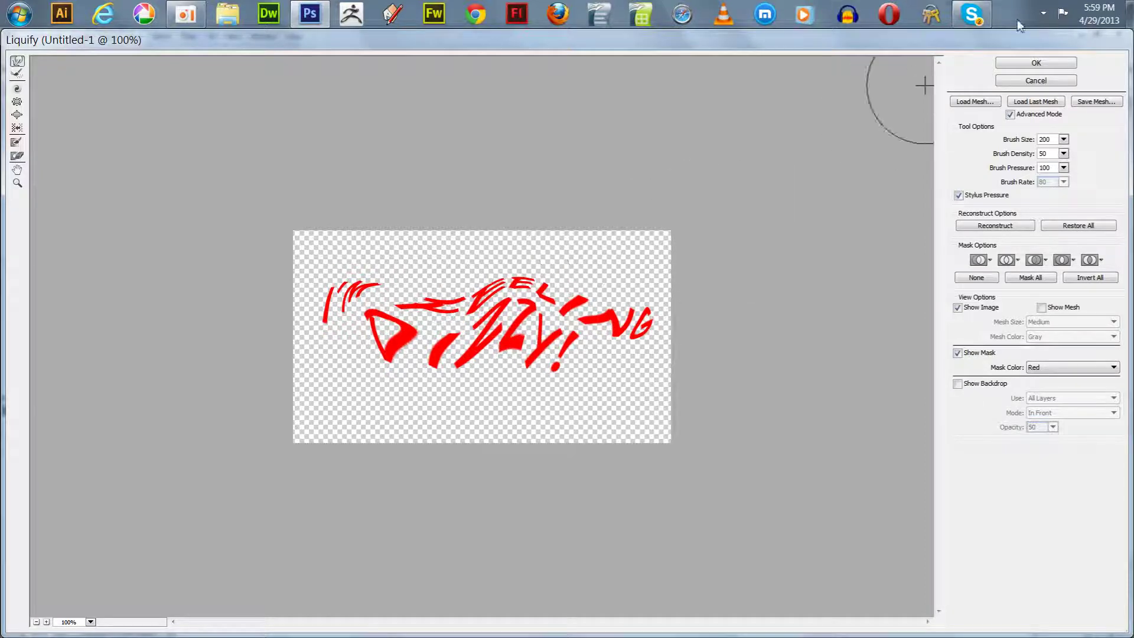
{"action": "left_click", "coordinate": [1035, 62]}
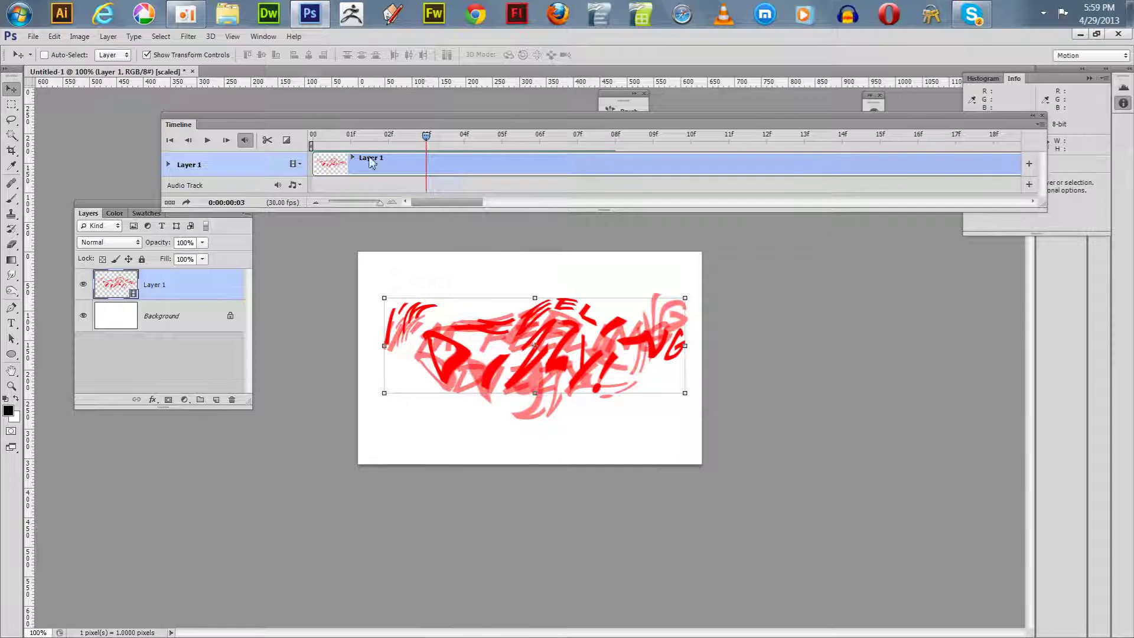
{"action": "left_click_drag", "start_coordinate": [429, 144], "coordinate": [464, 142]}
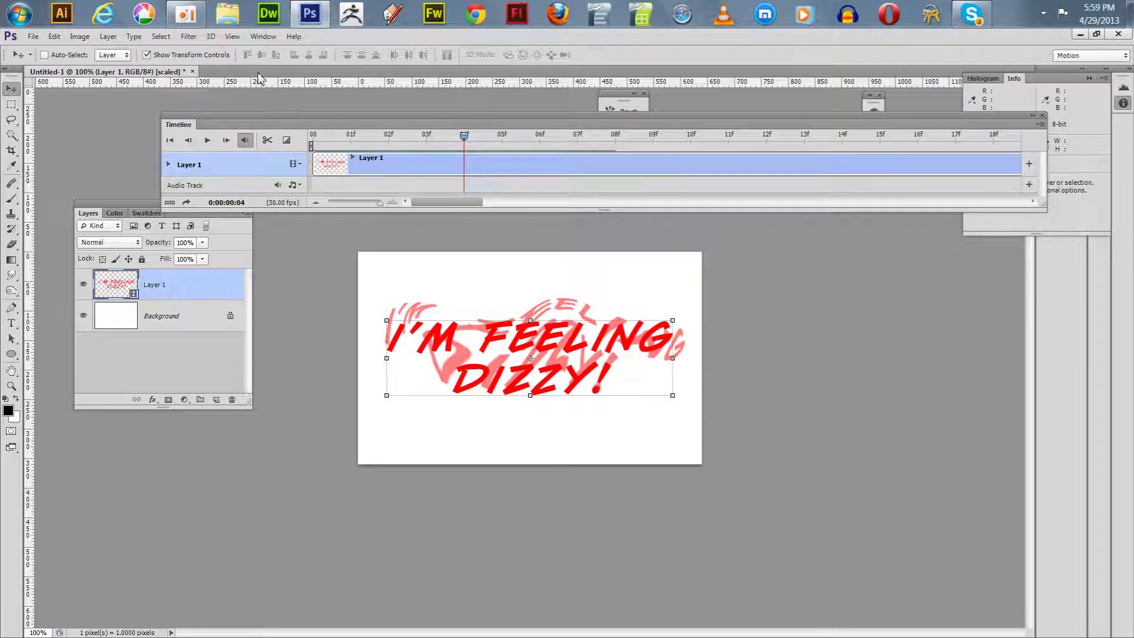
Step: Liquify-smear I'M, DIZZY and FEELING on frame 04
{"action": "left_click", "coordinate": [210, 36]}
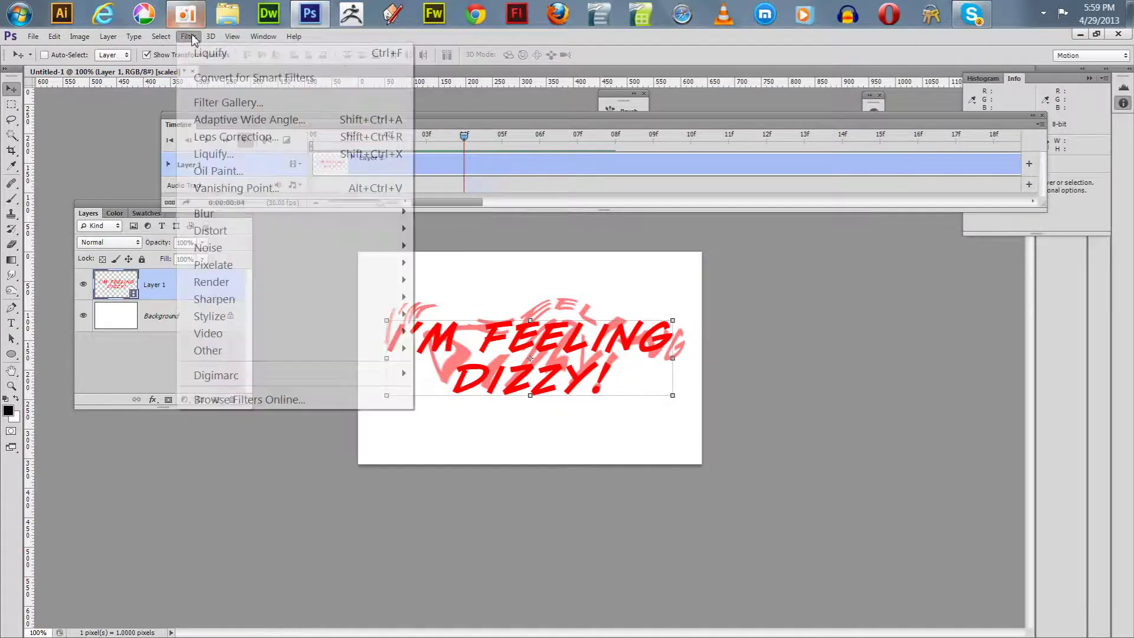
{"action": "left_click", "coordinate": [214, 154]}
{"action": "mouse_move", "coordinate": [382, 296]}
{"action": "left_mouse_down"}
{"action": "mouse_move", "coordinate": [453, 391]}
{"action": "mouse_move", "coordinate": [595, 276]}
{"action": "mouse_move", "coordinate": [611, 312]}
{"action": "mouse_move", "coordinate": [576, 323]}
{"action": "mouse_move", "coordinate": [545, 370]}
{"action": "mouse_move", "coordinate": [528, 307]}
{"action": "left_mouse_up"}
{"action": "left_click", "coordinate": [1036, 64]}
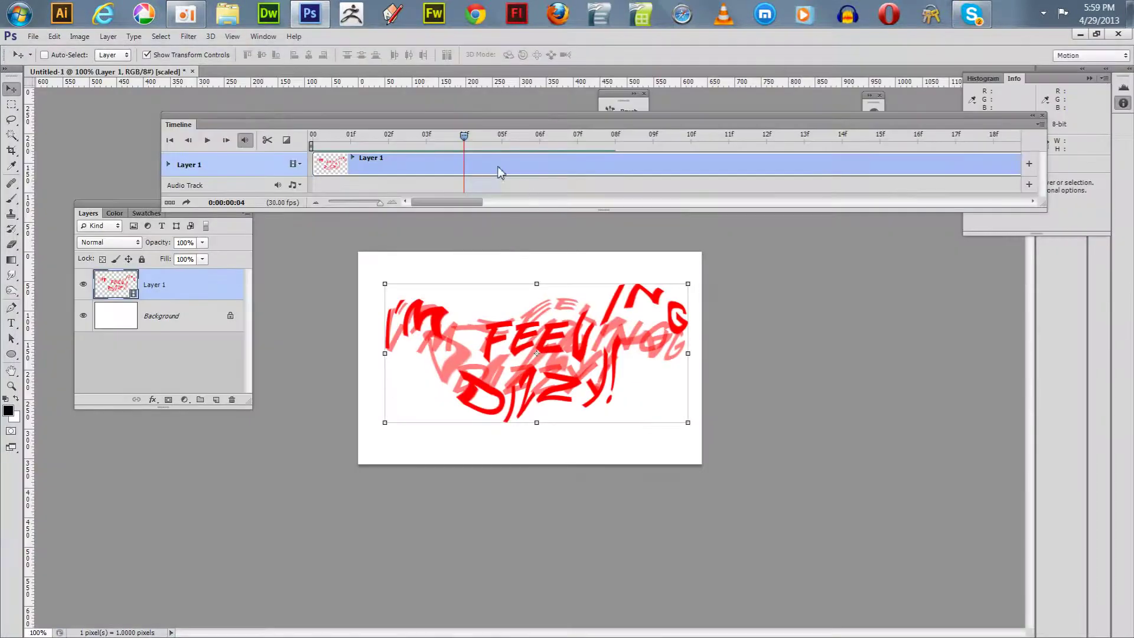
Step: Liquify-swirl the FEELING and DIZZY letters together on frame 05
{"action": "left_click_drag", "start_coordinate": [465, 136], "coordinate": [501, 139]}
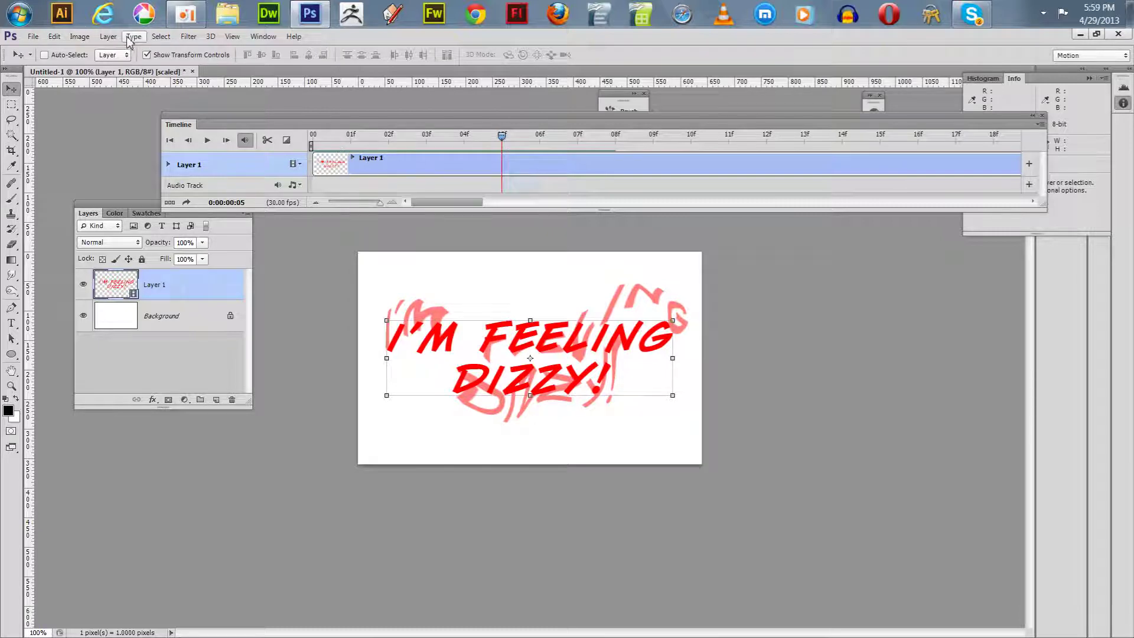
{"action": "left_click", "coordinate": [189, 36]}
{"action": "left_click", "coordinate": [211, 154]}
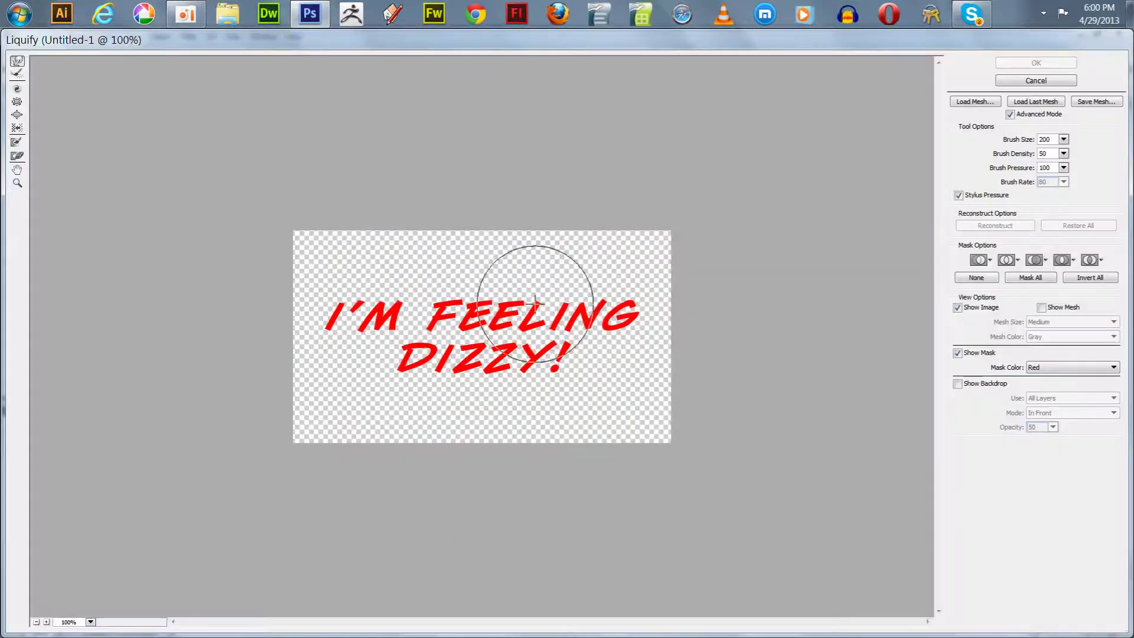
{"action": "mouse_move", "coordinate": [544, 329]}
{"action": "left_mouse_down"}
{"action": "mouse_move", "coordinate": [550, 303]}
{"action": "mouse_move", "coordinate": [571, 297]}
{"action": "mouse_move", "coordinate": [392, 316]}
{"action": "mouse_move", "coordinate": [468, 278]}
{"action": "mouse_move", "coordinate": [519, 317]}
{"action": "mouse_move", "coordinate": [575, 285]}
{"action": "left_mouse_up"}
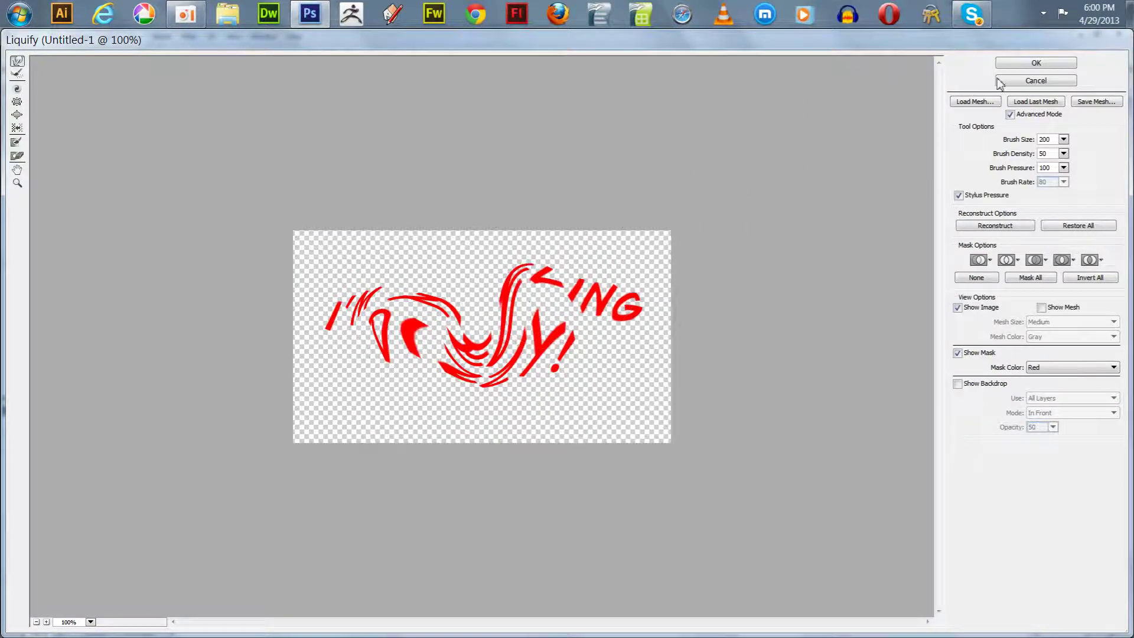
{"action": "left_click", "coordinate": [1004, 62]}
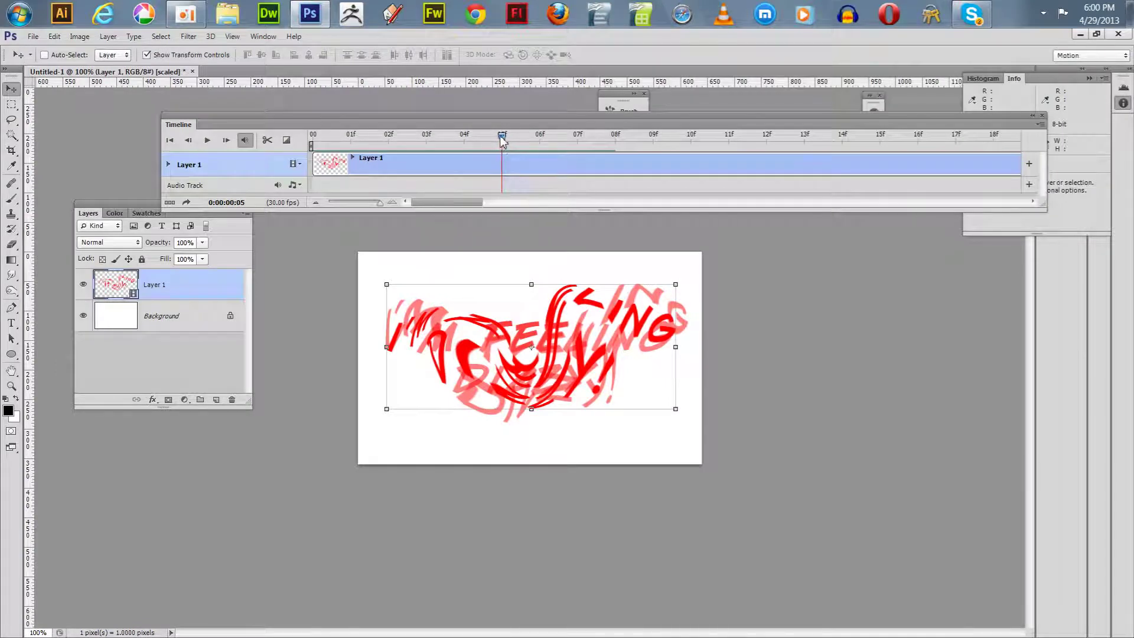
{"action": "left_click_drag", "start_coordinate": [501, 138], "coordinate": [539, 138]}
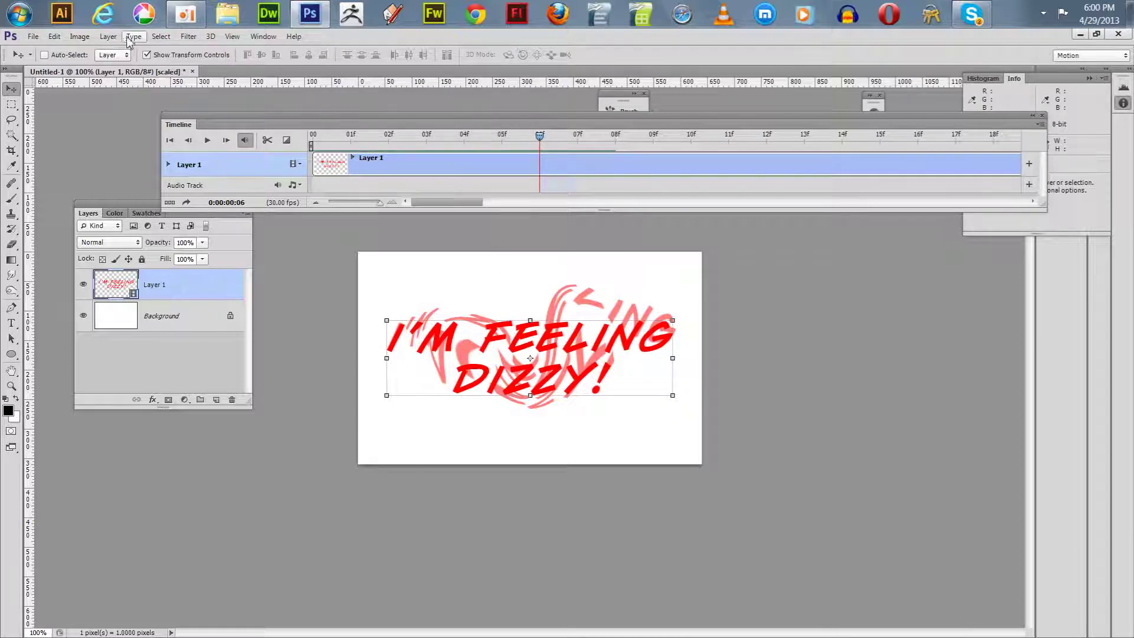
Step: Skip Oil Paint and Liquify frame 6's text, smearing I'M into swirls with Forward Warp
{"action": "left_click", "coordinate": [188, 36]}
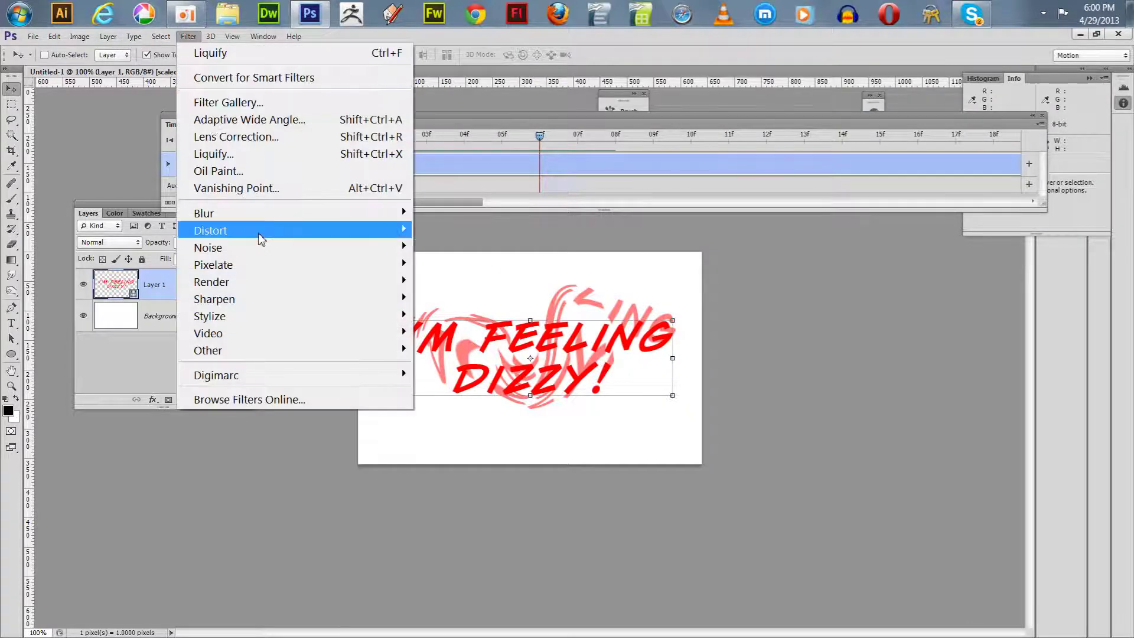
{"action": "key", "text": "Escape"}
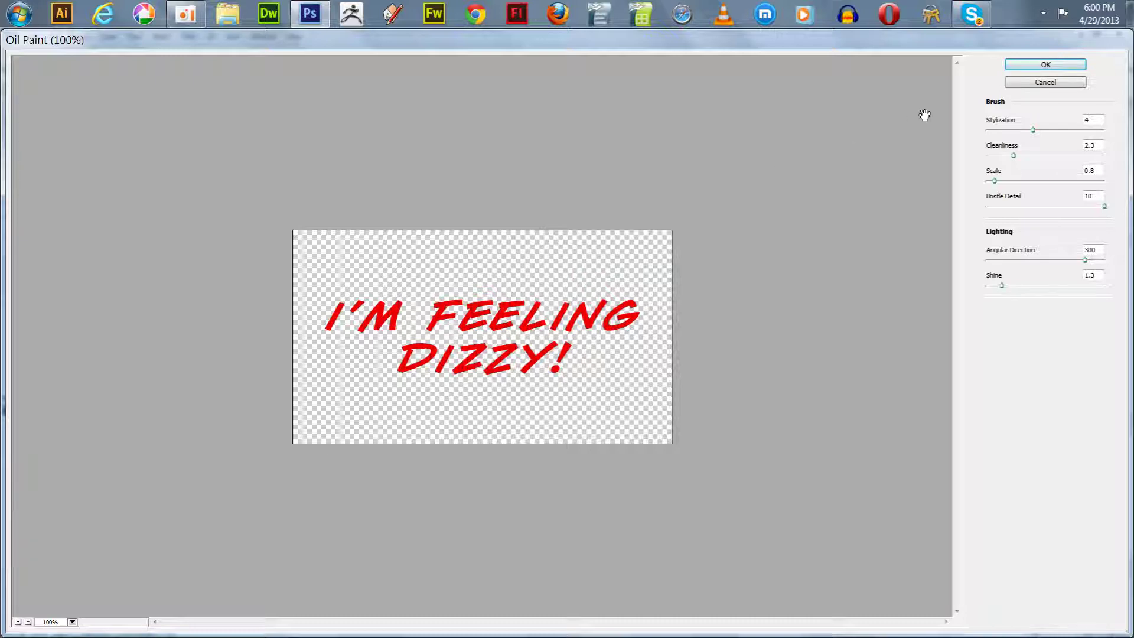
{"action": "left_click", "coordinate": [1026, 83]}
{"action": "left_click", "coordinate": [188, 36]}
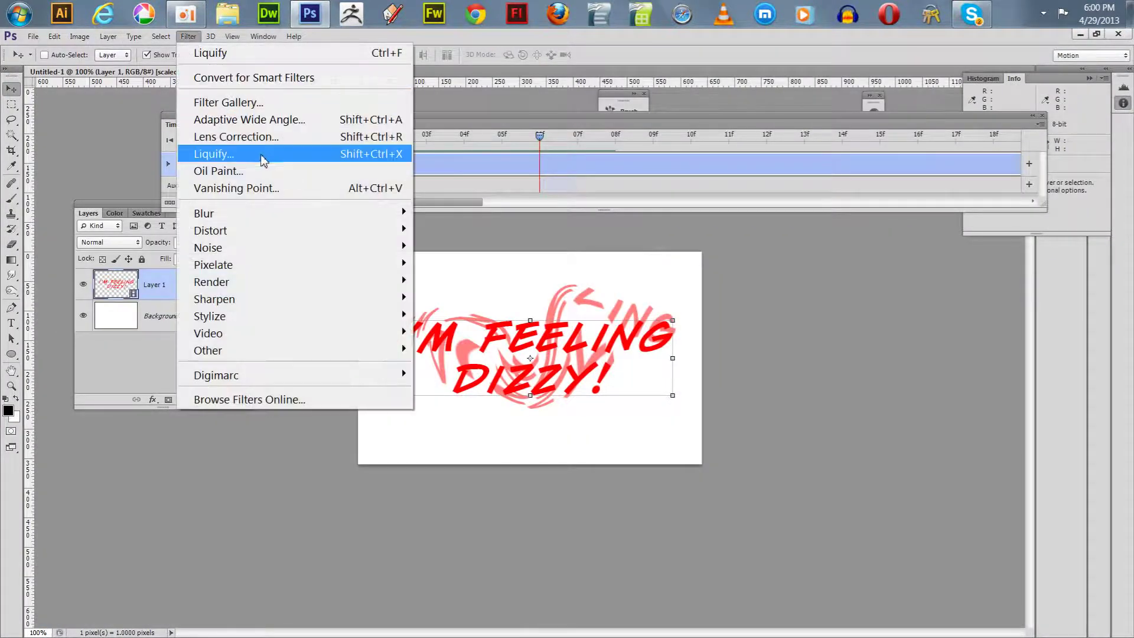
{"action": "left_click", "coordinate": [254, 154]}
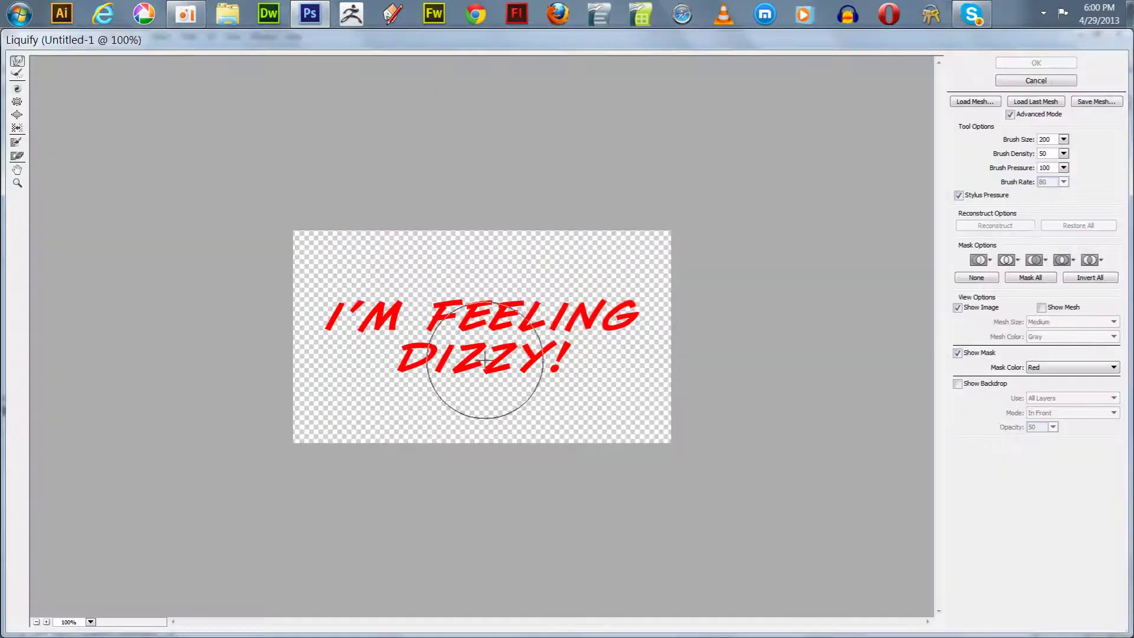
{"action": "mouse_move", "coordinate": [486, 375]}
{"action": "left_mouse_down"}
{"action": "mouse_move", "coordinate": [487, 317]}
{"action": "mouse_move", "coordinate": [573, 331]}
{"action": "left_mouse_up"}
{"action": "mouse_move", "coordinate": [356, 303]}
{"action": "left_mouse_down"}
{"action": "mouse_move", "coordinate": [396, 326]}
{"action": "mouse_move", "coordinate": [421, 368]}
{"action": "mouse_move", "coordinate": [434, 330]}
{"action": "mouse_move", "coordinate": [558, 312]}
{"action": "mouse_move", "coordinate": [573, 290]}
{"action": "mouse_move", "coordinate": [615, 271]}
{"action": "left_mouse_up"}
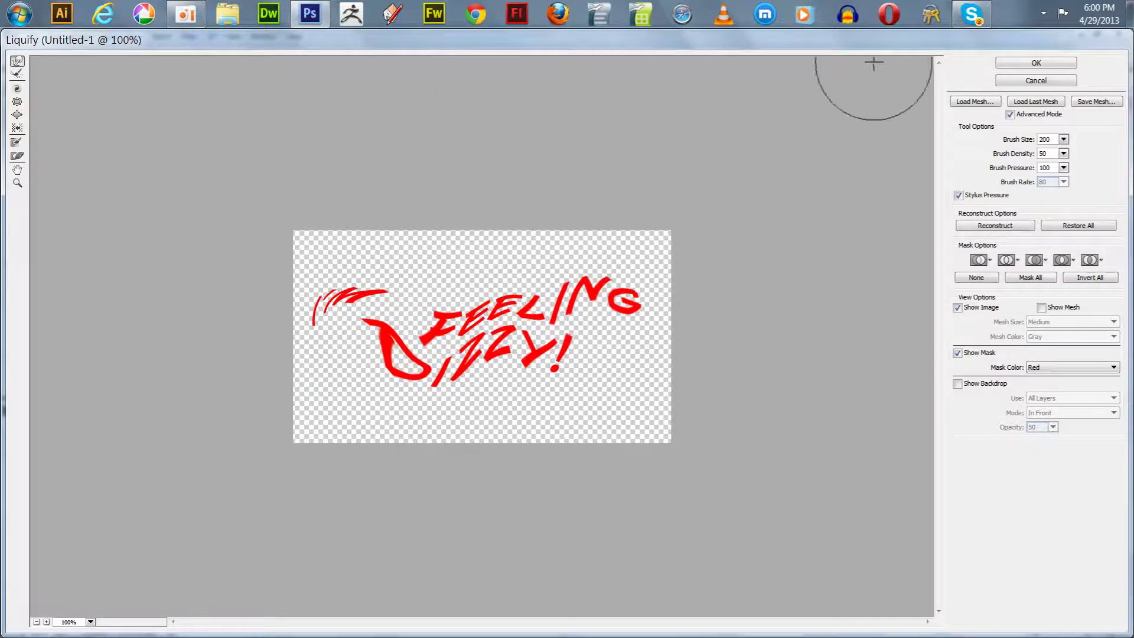
{"action": "left_click", "coordinate": [1035, 64]}
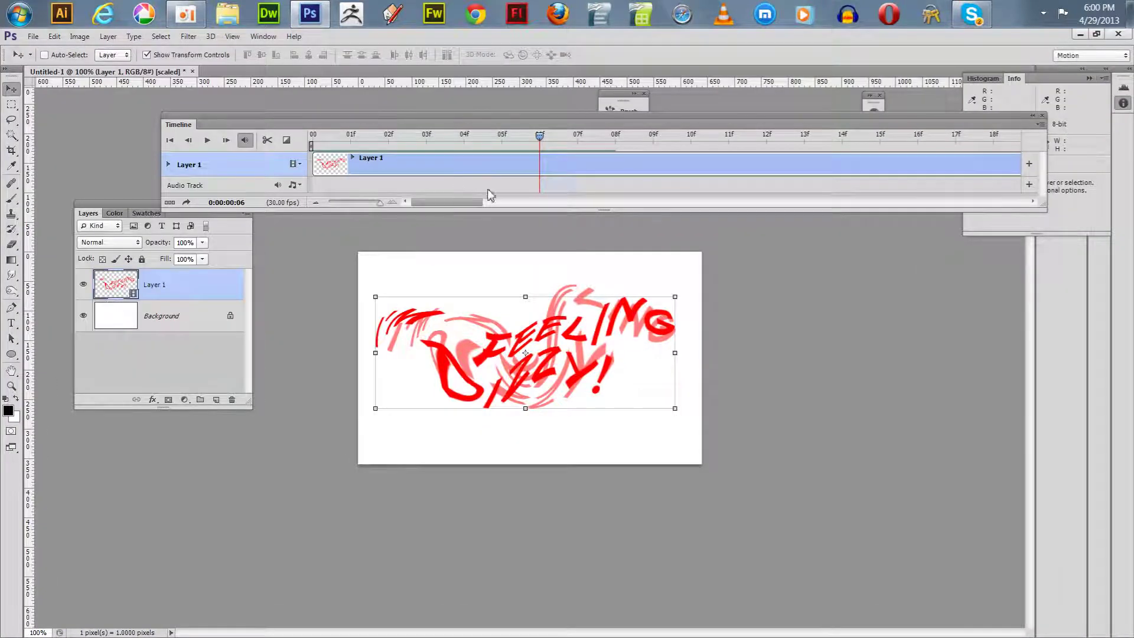
Step: Go to frame 7, trim Layer 1's clip to end near 10f, and preview playback
{"action": "left_click_drag", "start_coordinate": [540, 140], "coordinate": [574, 142]}
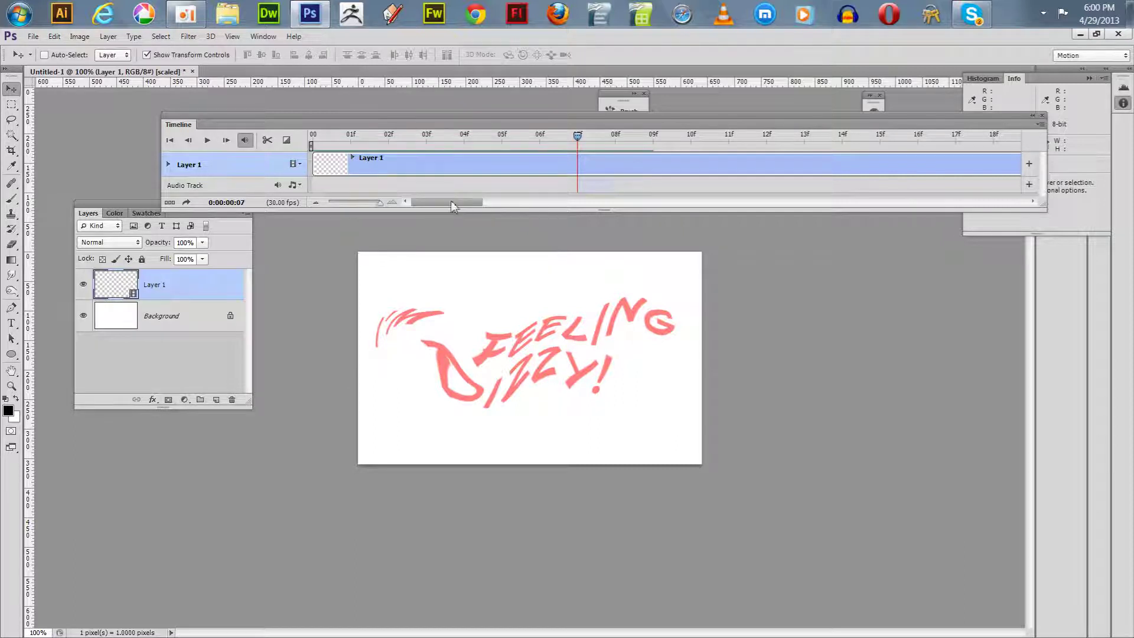
{"action": "left_click_drag", "start_coordinate": [379, 205], "coordinate": [348, 202]}
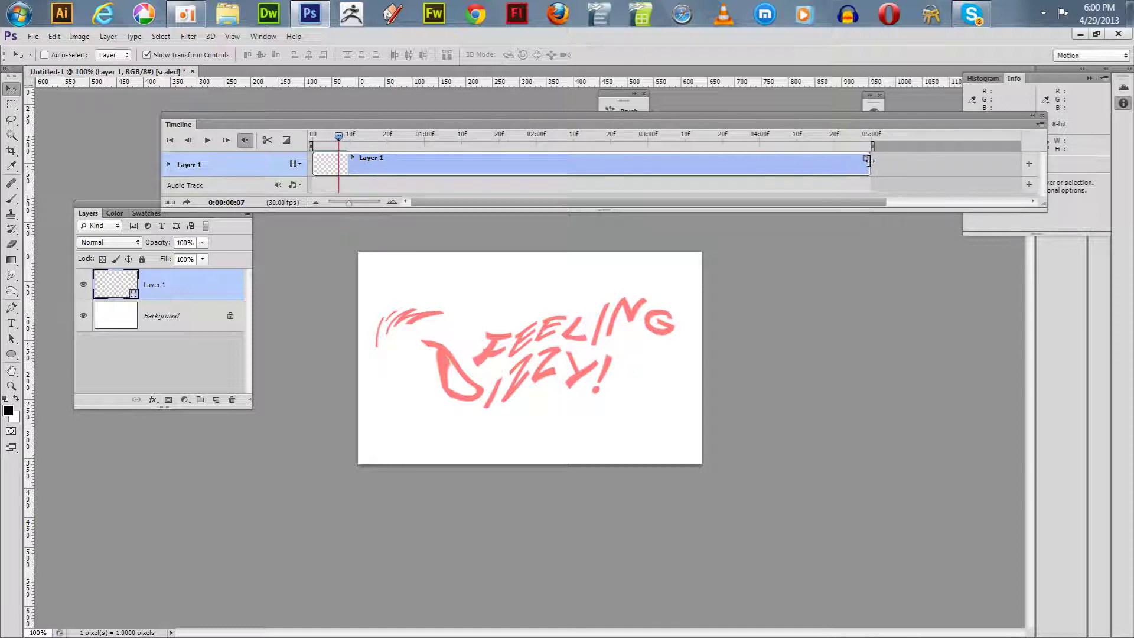
{"action": "left_click_drag", "start_coordinate": [870, 164], "coordinate": [351, 169]}
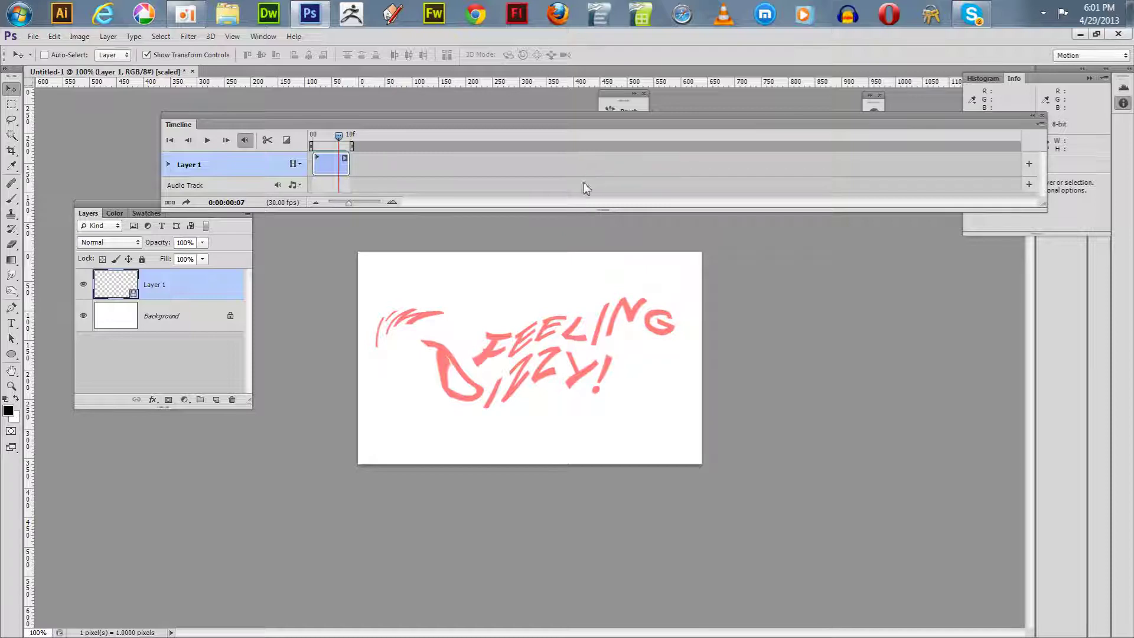
{"action": "key", "text": "space"}
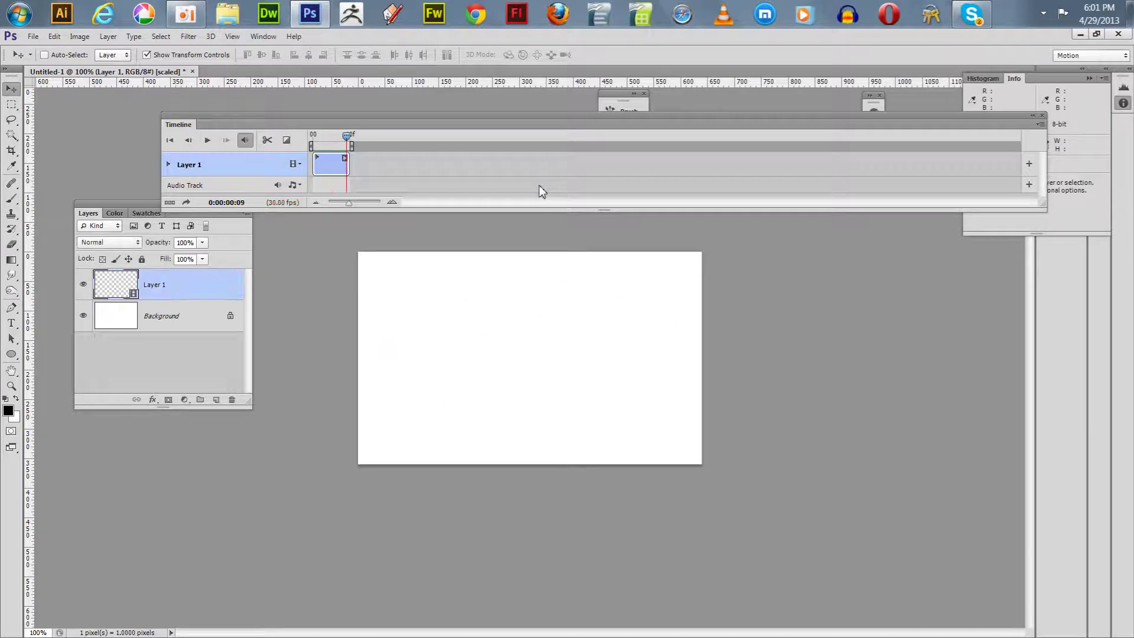
{"action": "key", "text": "space"}
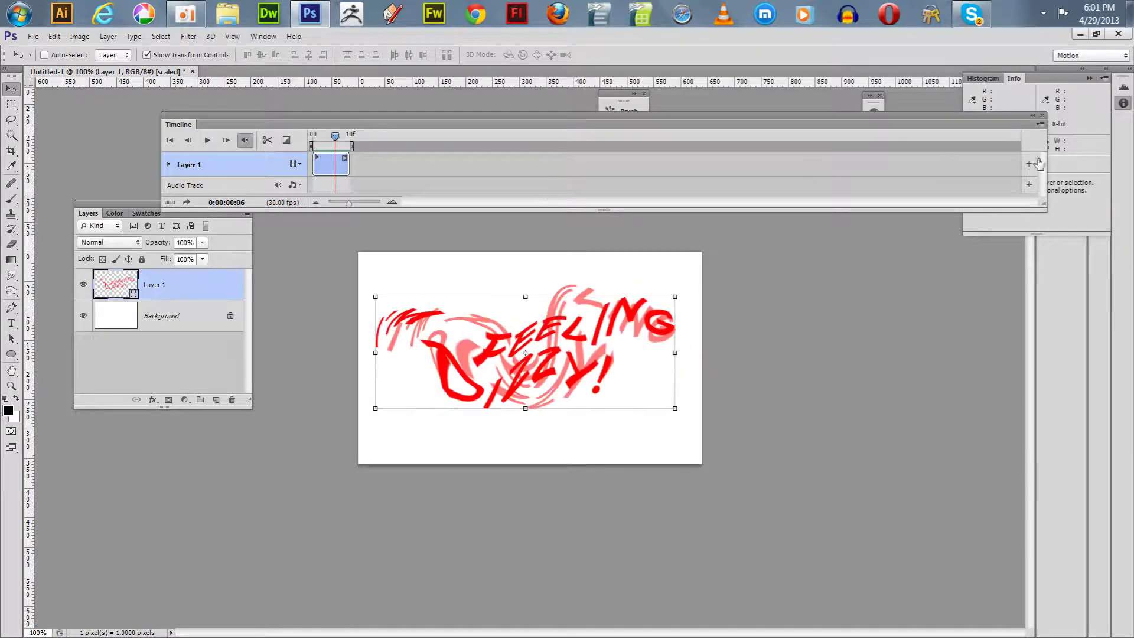
Step: Disable onion skins from the Timeline menu and preview the animation
{"action": "left_click", "coordinate": [1040, 124]}
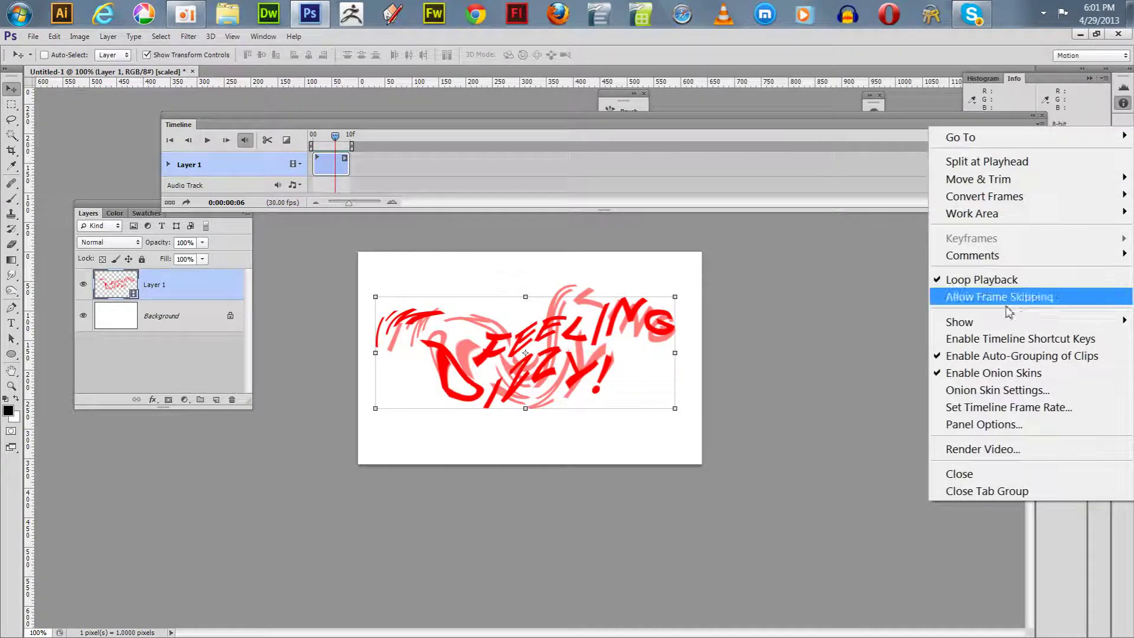
{"action": "left_click", "coordinate": [998, 373]}
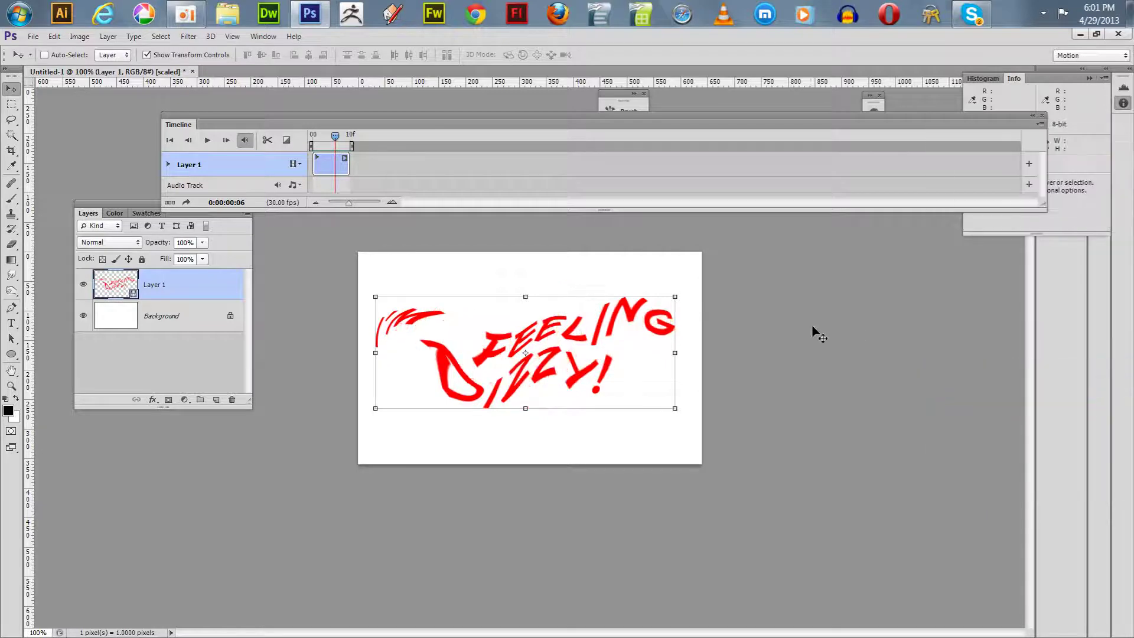
{"action": "key", "text": "space"}
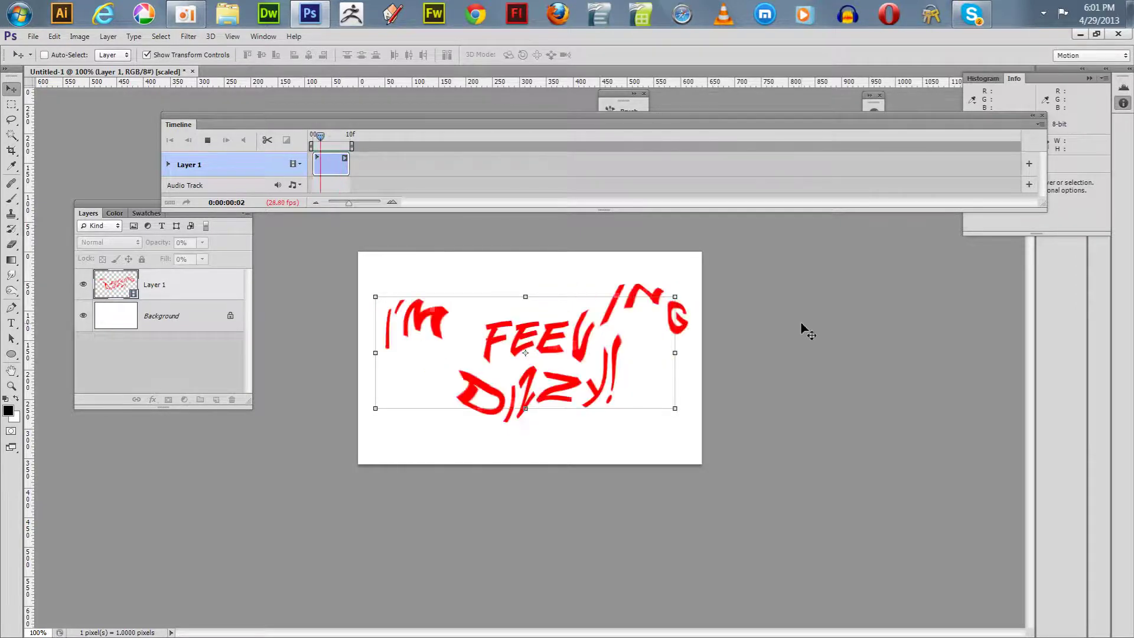
{"action": "key", "text": "space"}
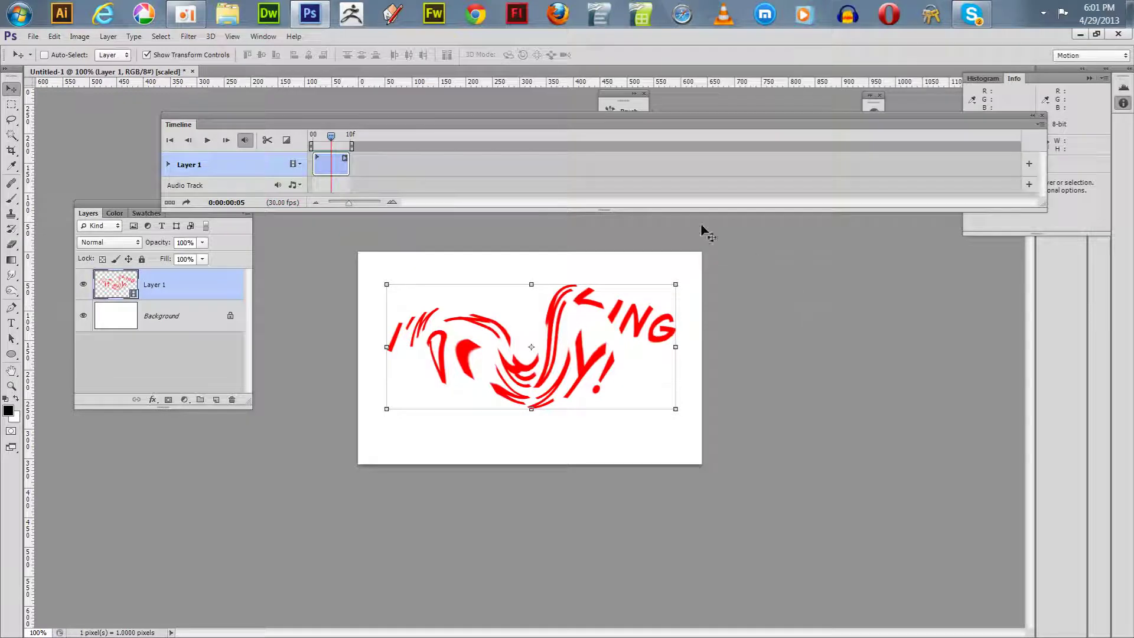
Step: In Save for Web, set GIF looping to Forever and preview the animation
{"action": "left_click", "coordinate": [33, 37]}
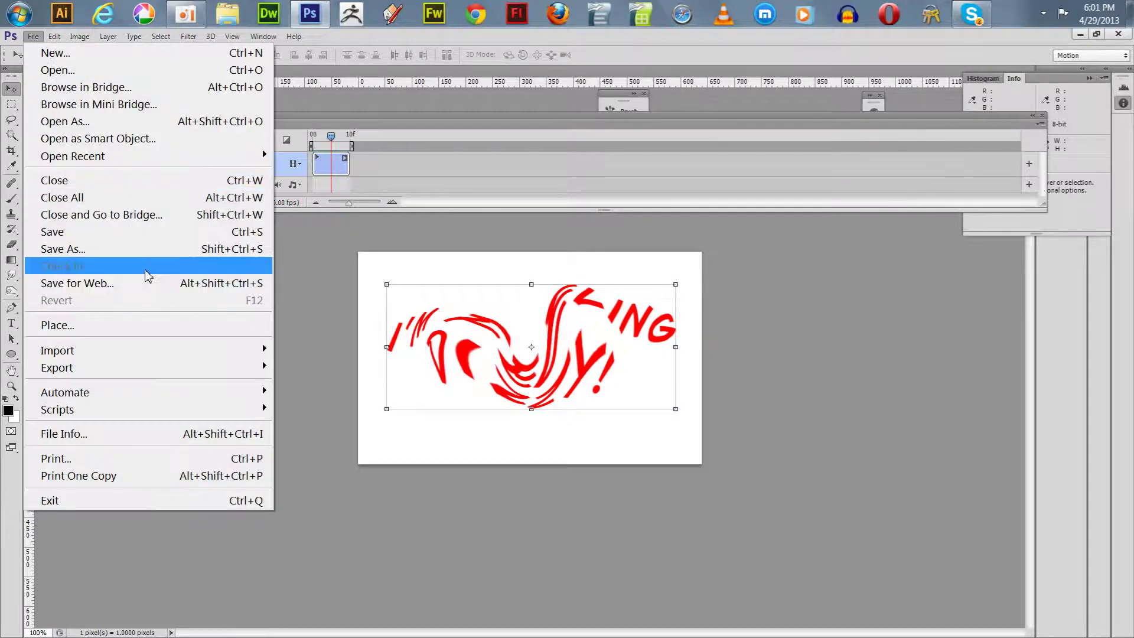
{"action": "left_click", "coordinate": [128, 284]}
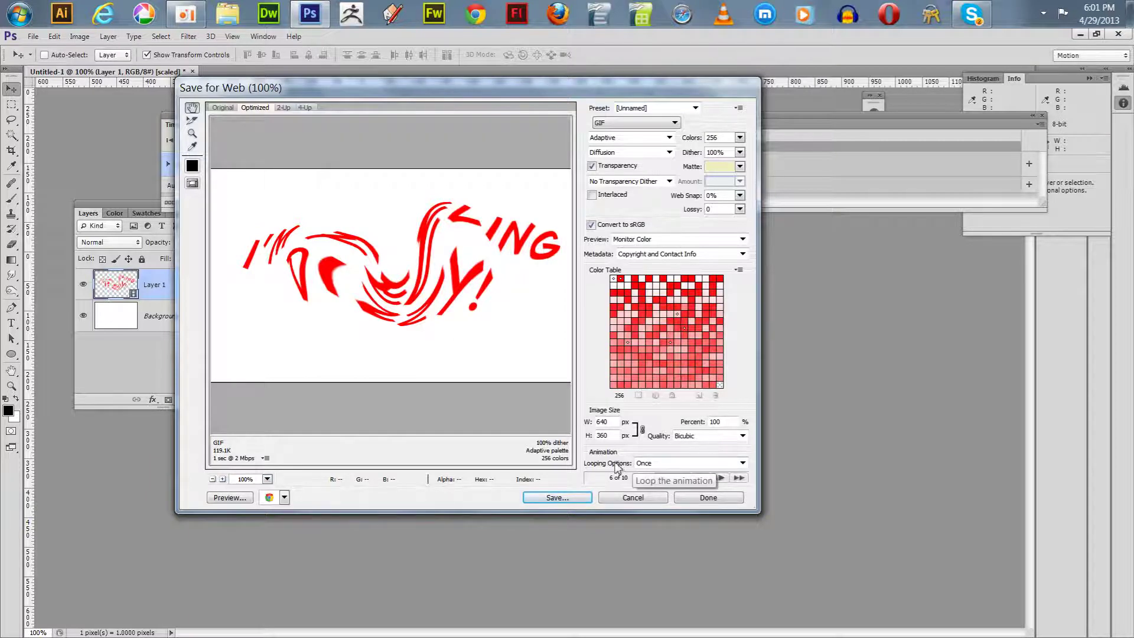
{"action": "left_click", "coordinate": [741, 463]}
{"action": "left_click", "coordinate": [678, 489]}
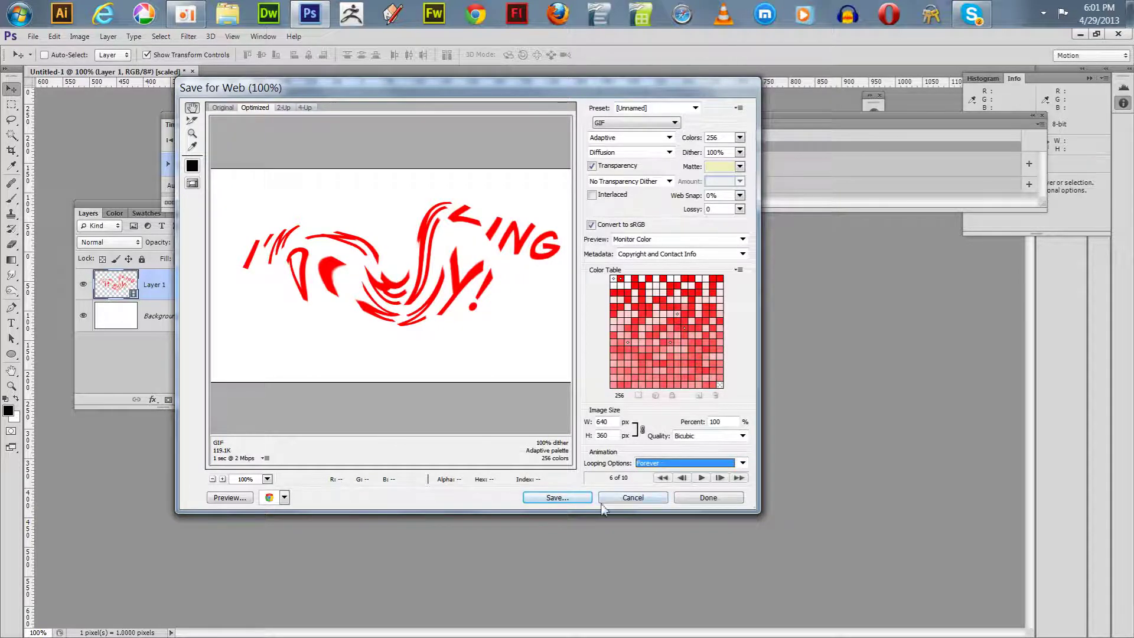
{"action": "left_click", "coordinate": [698, 478]}
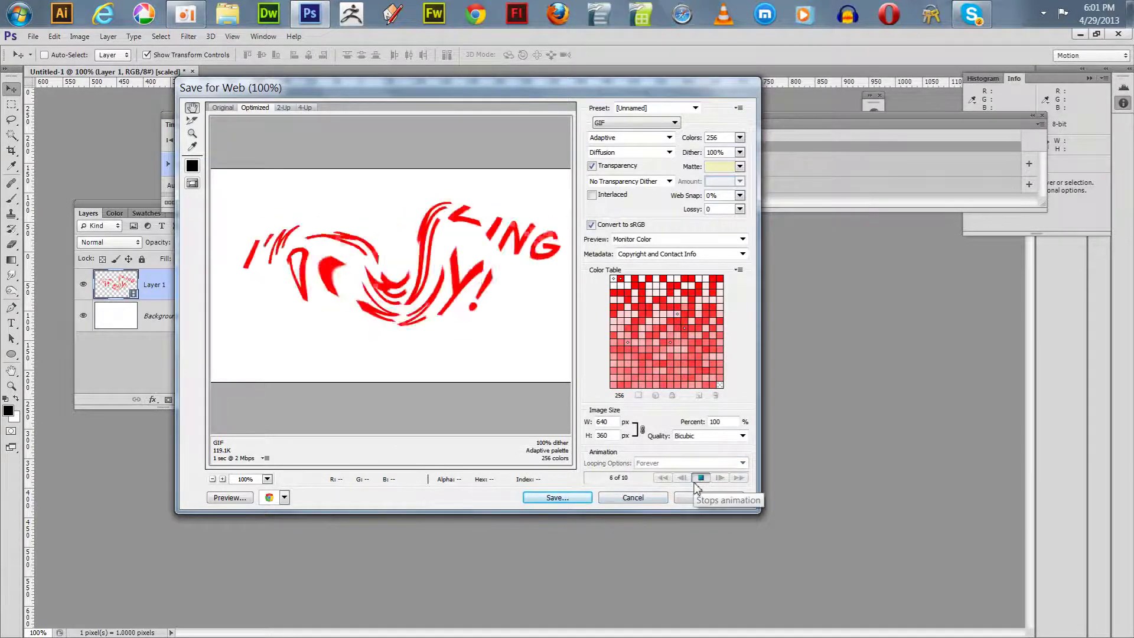
{"action": "left_click", "coordinate": [698, 478]}
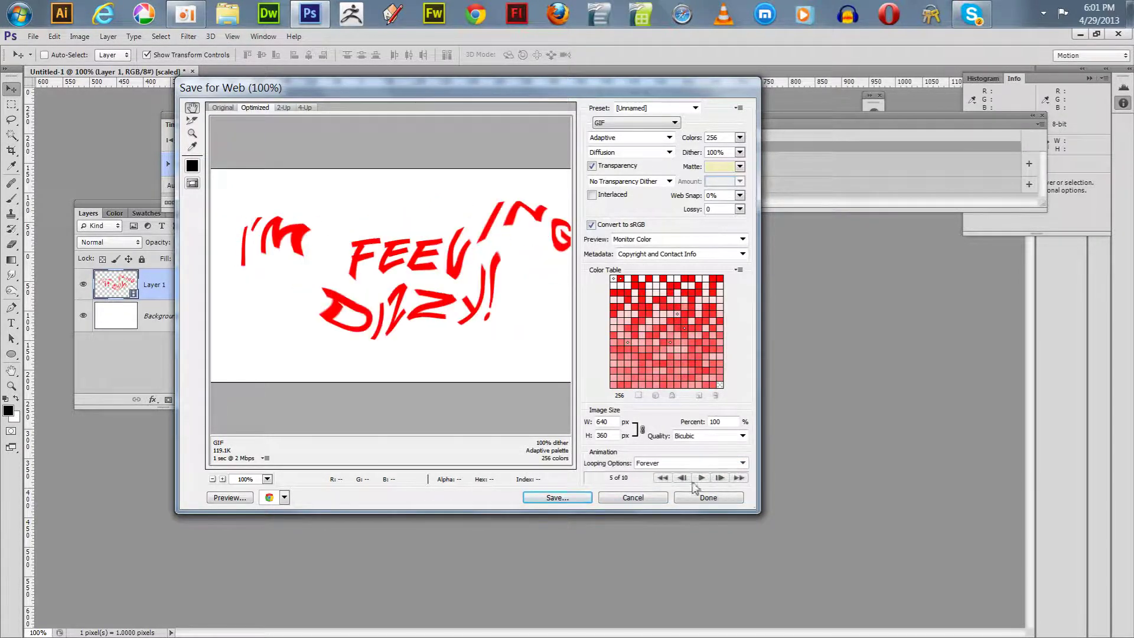
Step: Save the GIF to the Desktop as I'm-Feeling-Dizzy.gif, replacing the old file
{"action": "left_click", "coordinate": [555, 499]}
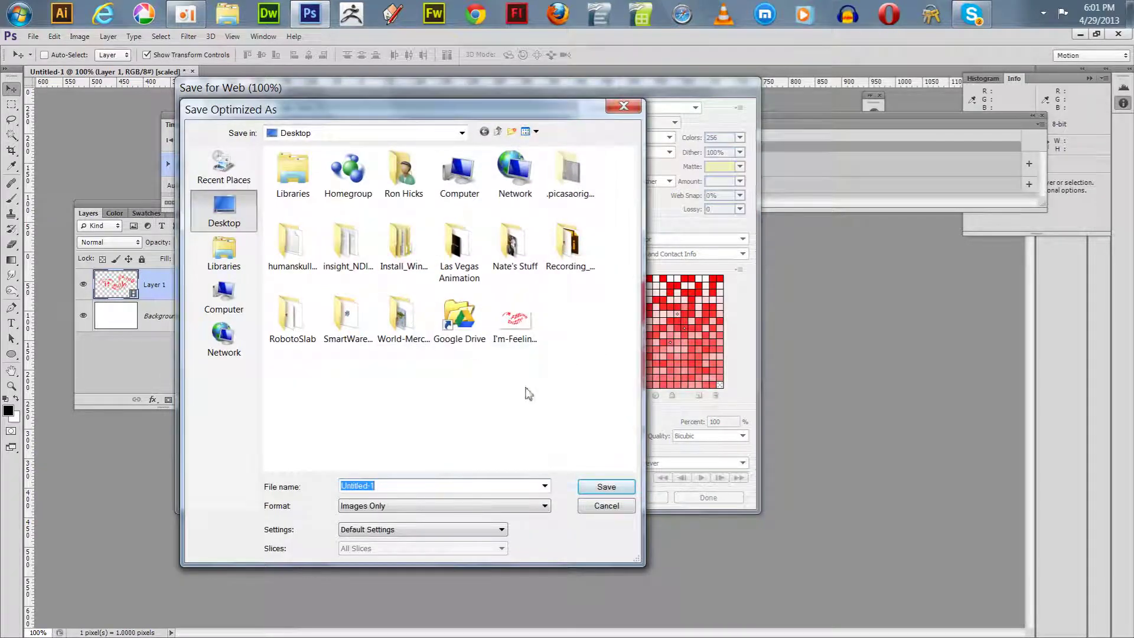
{"action": "mouse_move", "coordinate": [511, 319]}
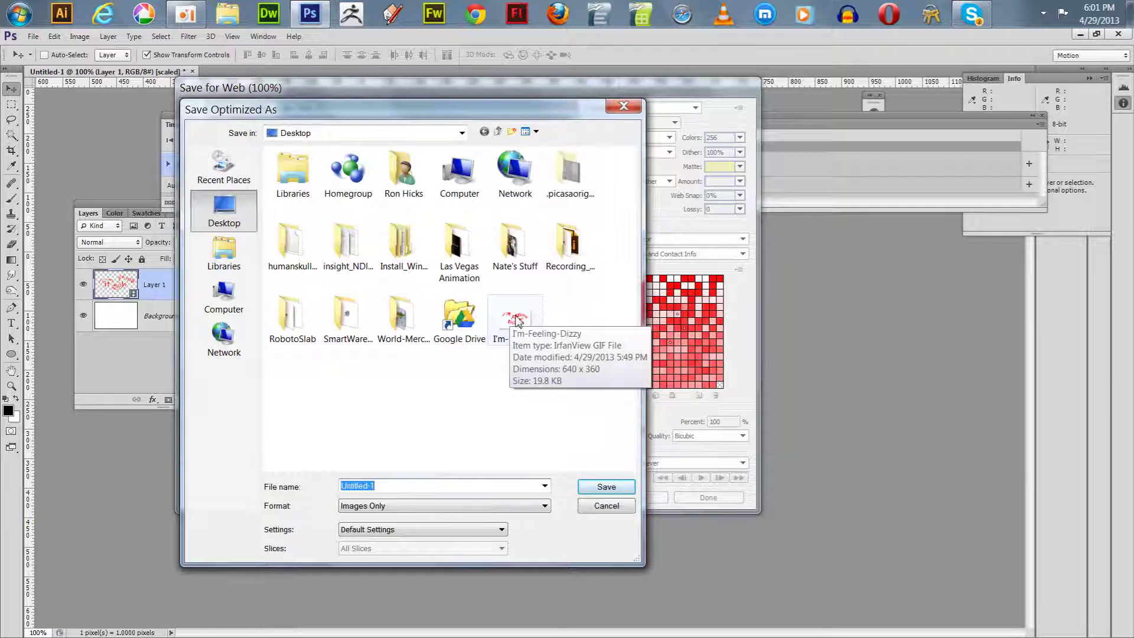
{"action": "left_click", "coordinate": [515, 320]}
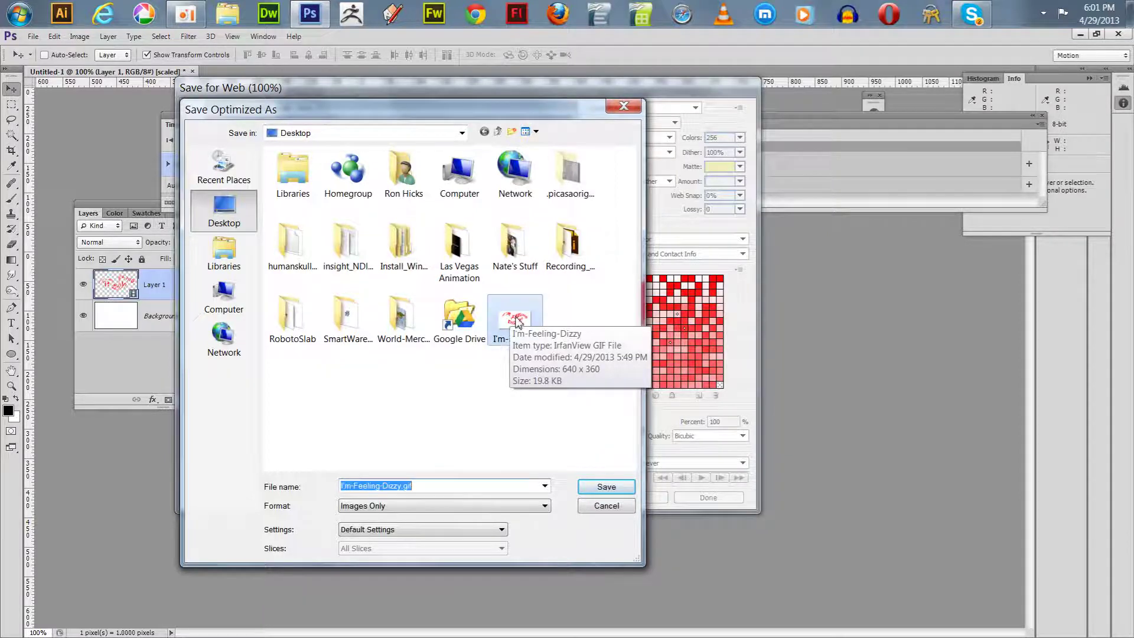
{"action": "left_click", "coordinate": [590, 487]}
{"action": "left_click", "coordinate": [639, 334]}
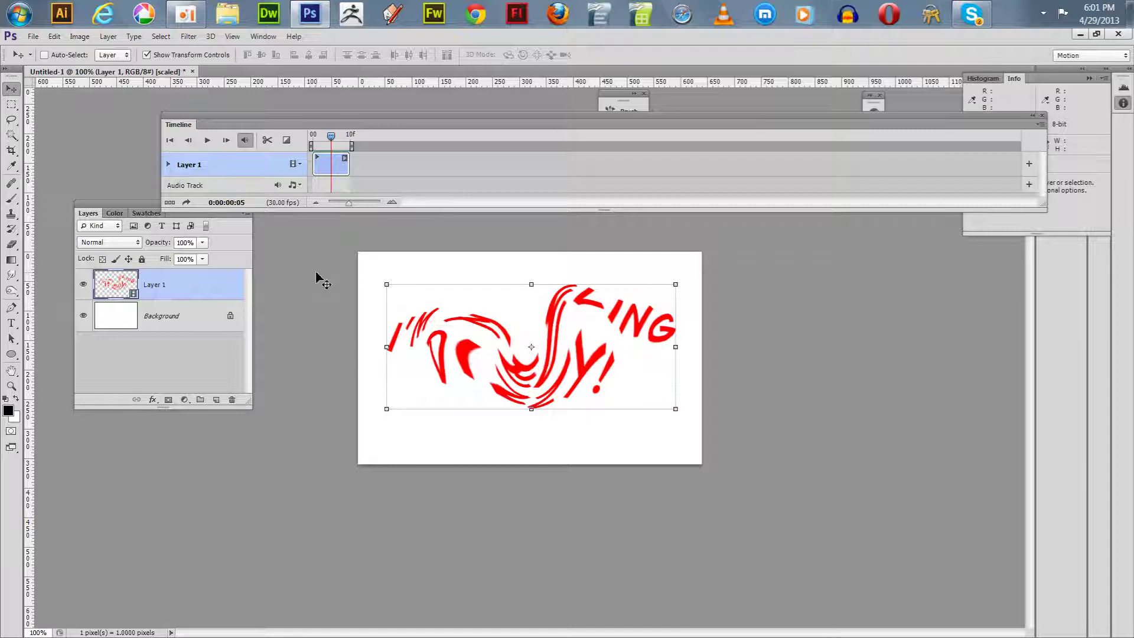
Step: Save over I'm Feeling Dizzy.psd on the Desktop, then close the document
{"action": "left_click", "coordinate": [33, 37]}
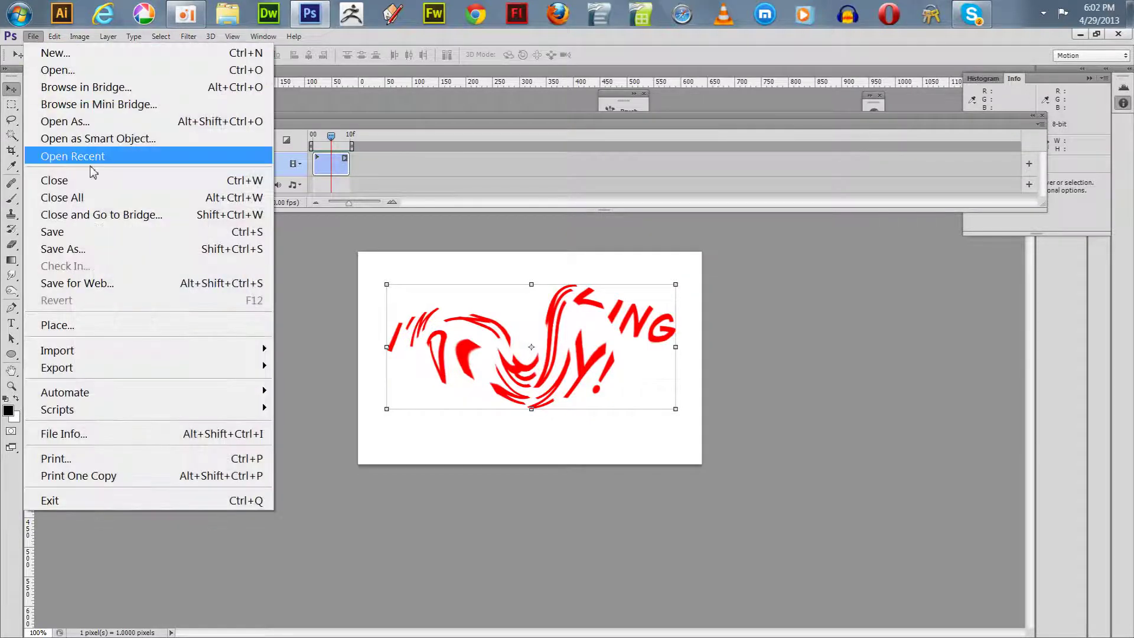
{"action": "left_click", "coordinate": [63, 248]}
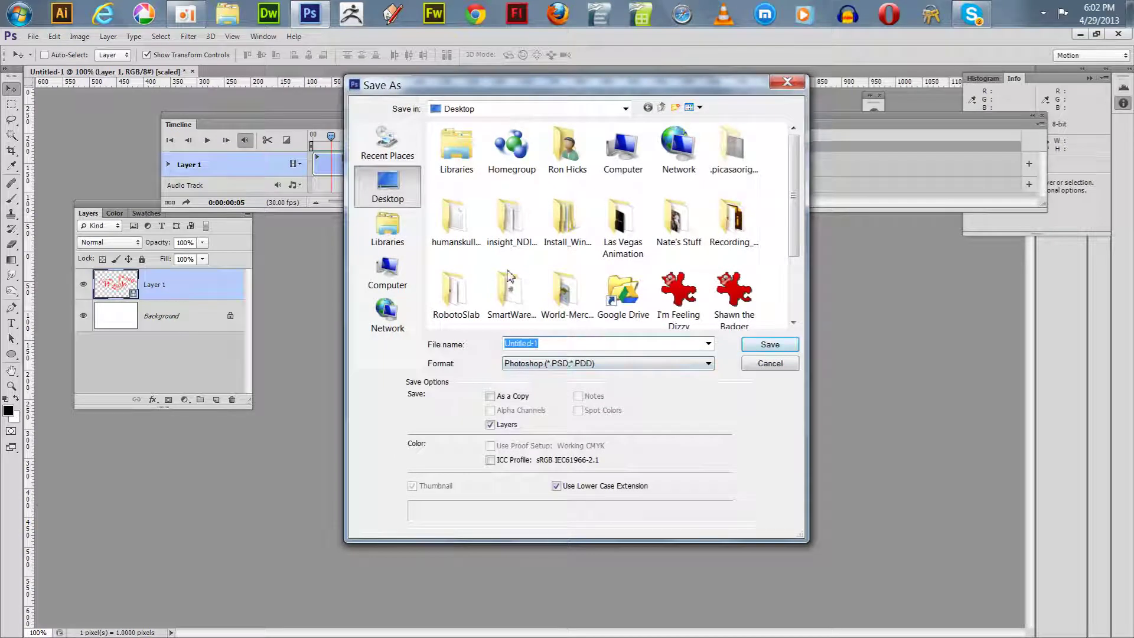
{"action": "type", "text": "I'm Feeling Dizzy"}
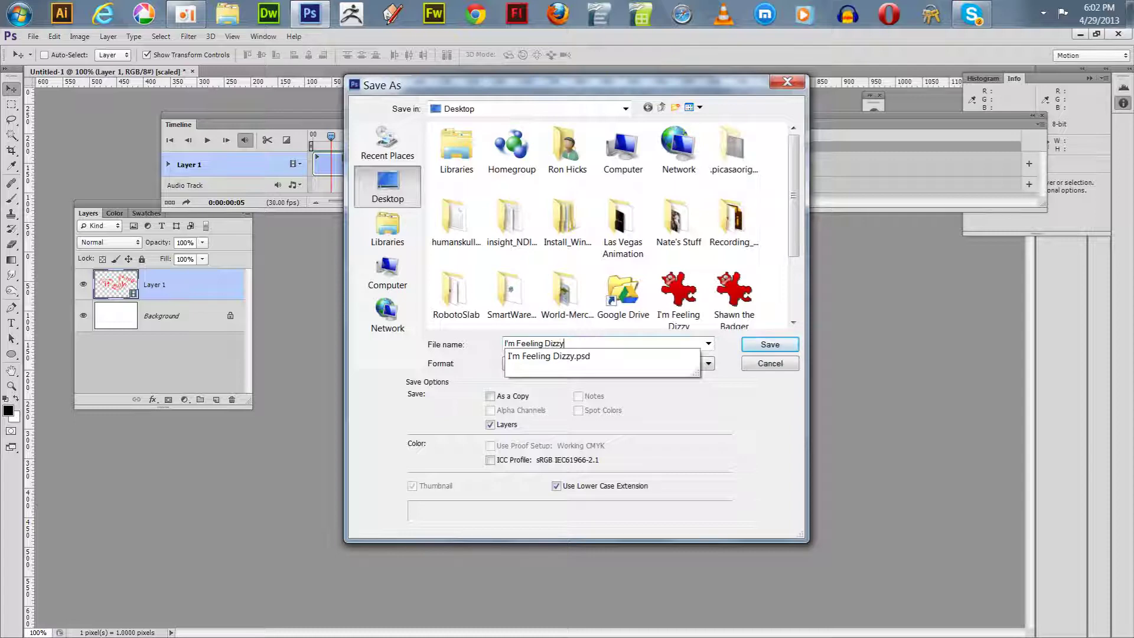
{"action": "key", "text": "Return"}
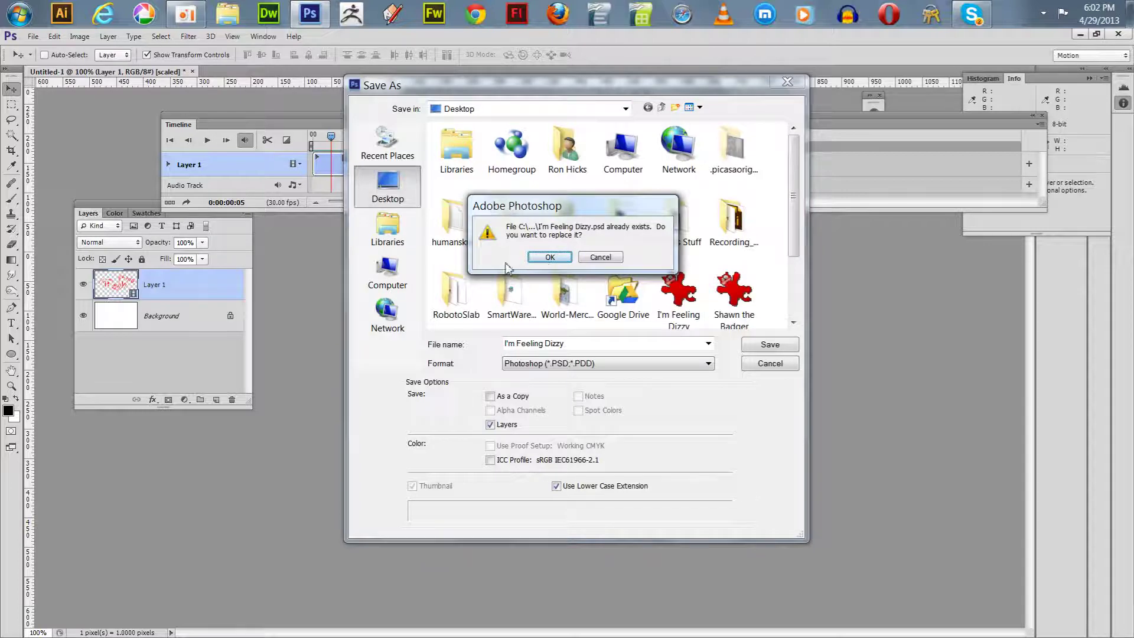
{"action": "left_click", "coordinate": [548, 258]}
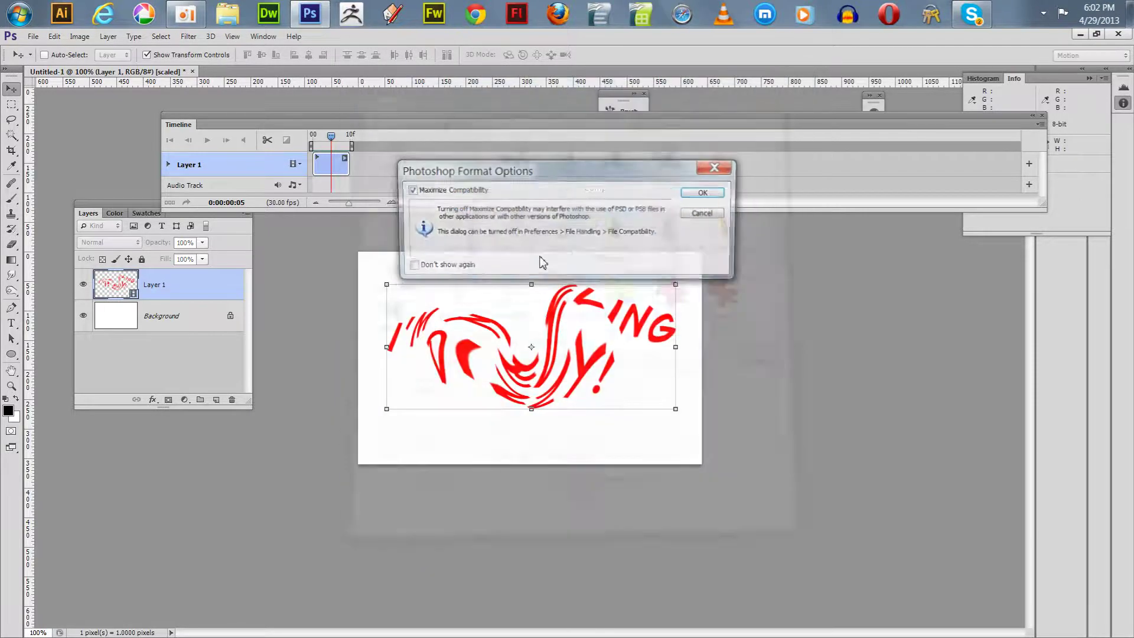
{"action": "left_click", "coordinate": [704, 193]}
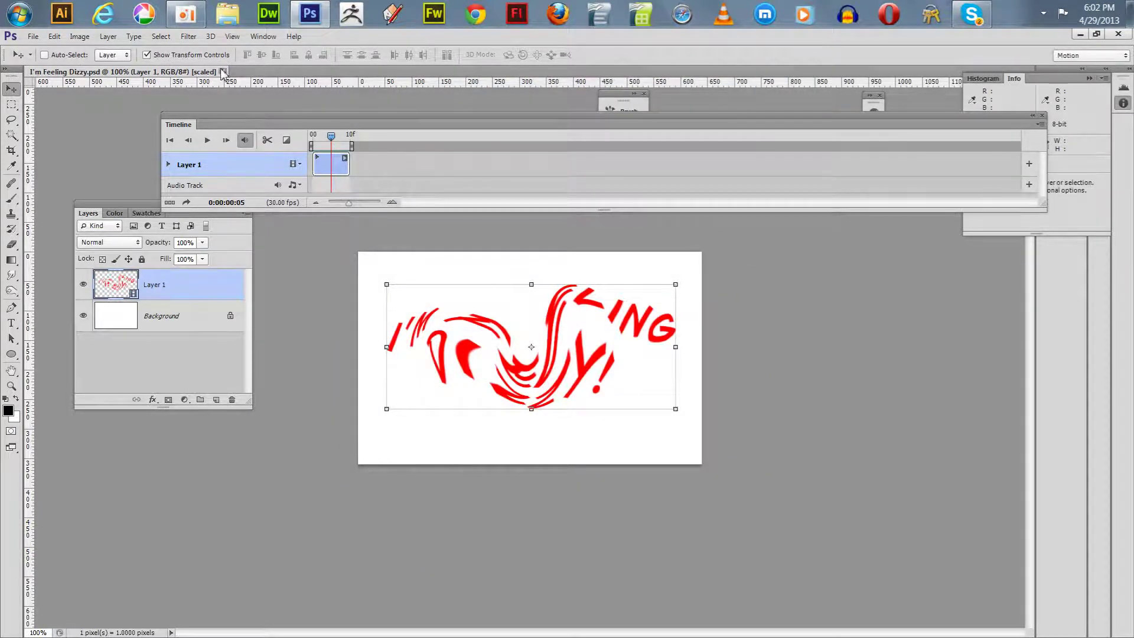
{"action": "left_click", "coordinate": [224, 72]}
{"action": "left_click", "coordinate": [33, 36]}
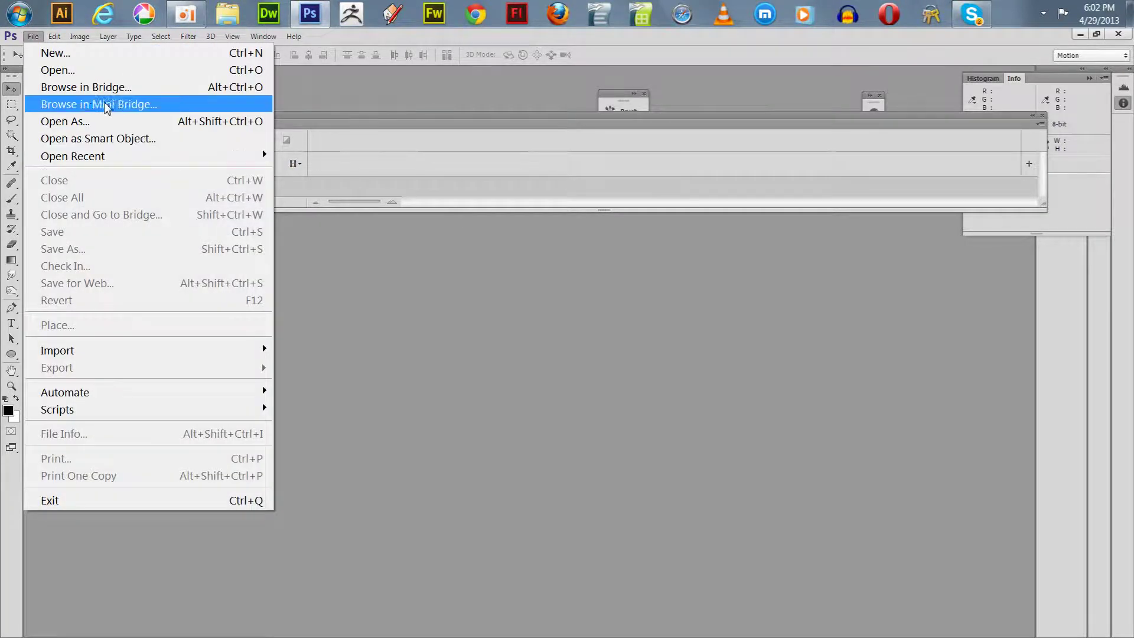
Step: Open I'm-Feeling-Dizzy.gif from the Desktop and preview its playback
{"action": "left_click", "coordinate": [82, 69]}
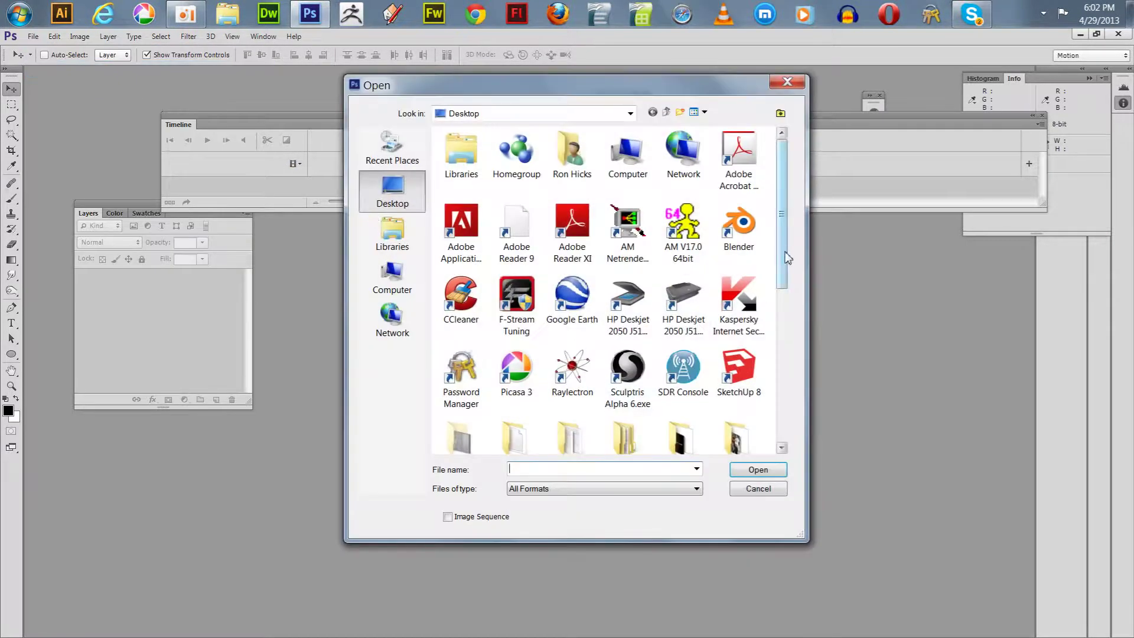
{"action": "left_click_drag", "start_coordinate": [785, 256], "coordinate": [791, 446]}
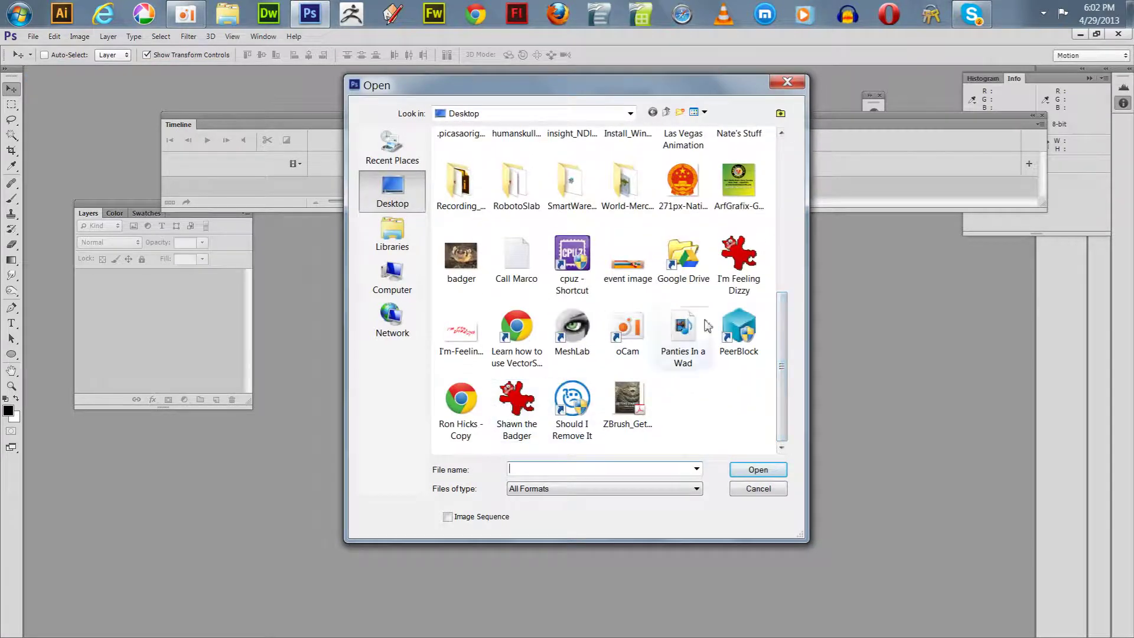
{"action": "left_click", "coordinate": [461, 337]}
{"action": "left_click", "coordinate": [741, 469]}
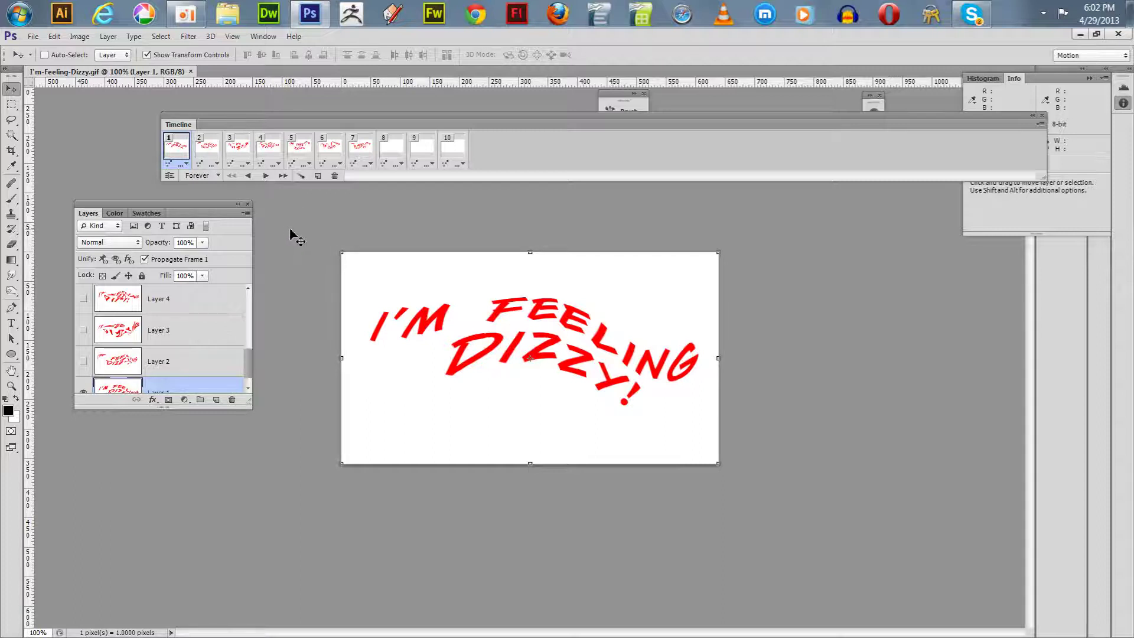
{"action": "key", "text": "space"}
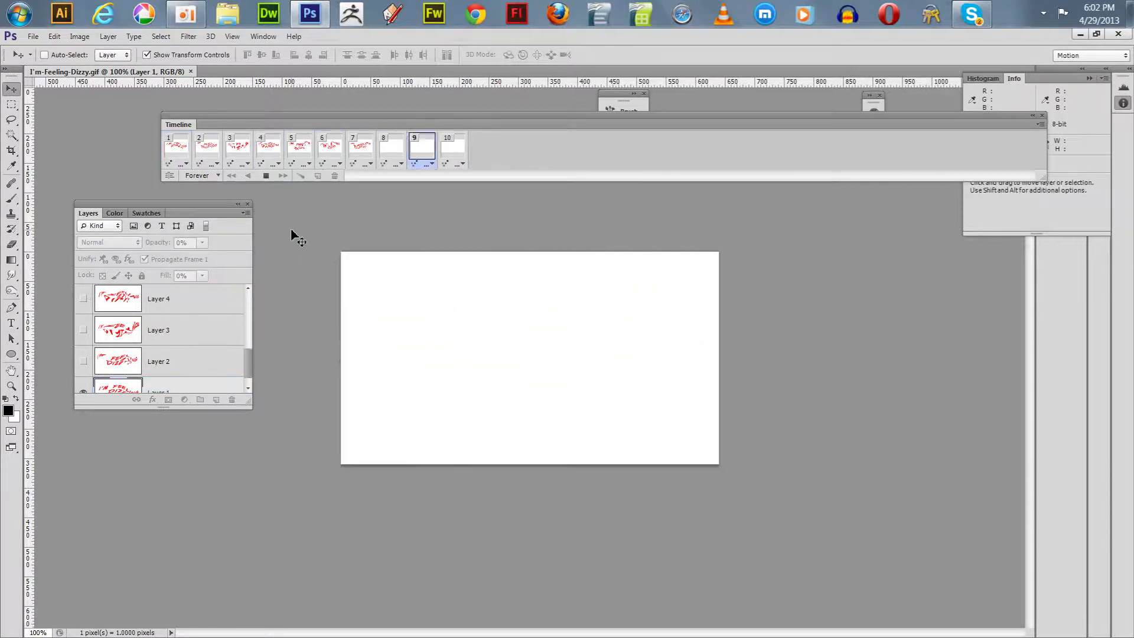
{"action": "key", "text": "space"}
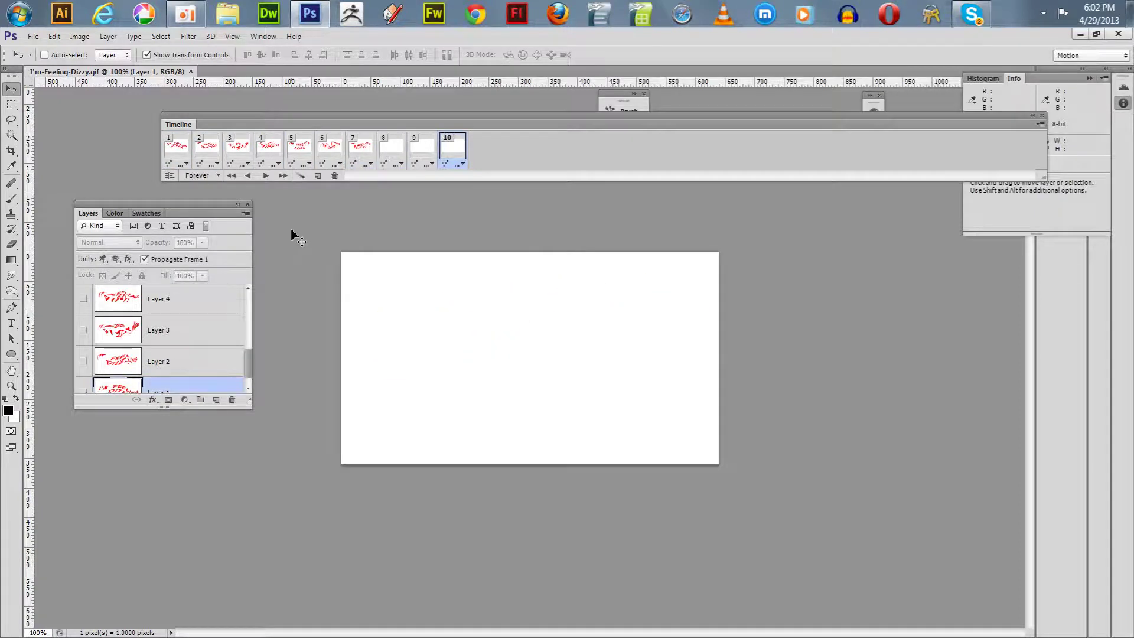
Step: Delete the blank trailing frames from the end of the Timeline
{"action": "left_click", "coordinate": [391, 152]}
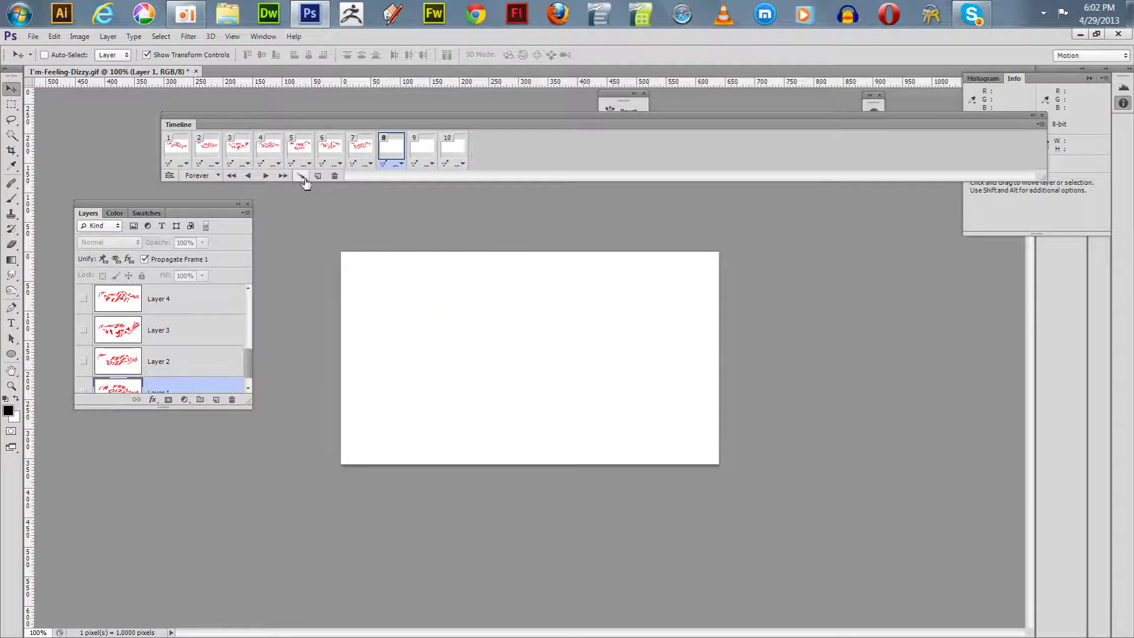
{"action": "left_click", "coordinate": [334, 175]}
{"action": "left_click", "coordinate": [531, 256]}
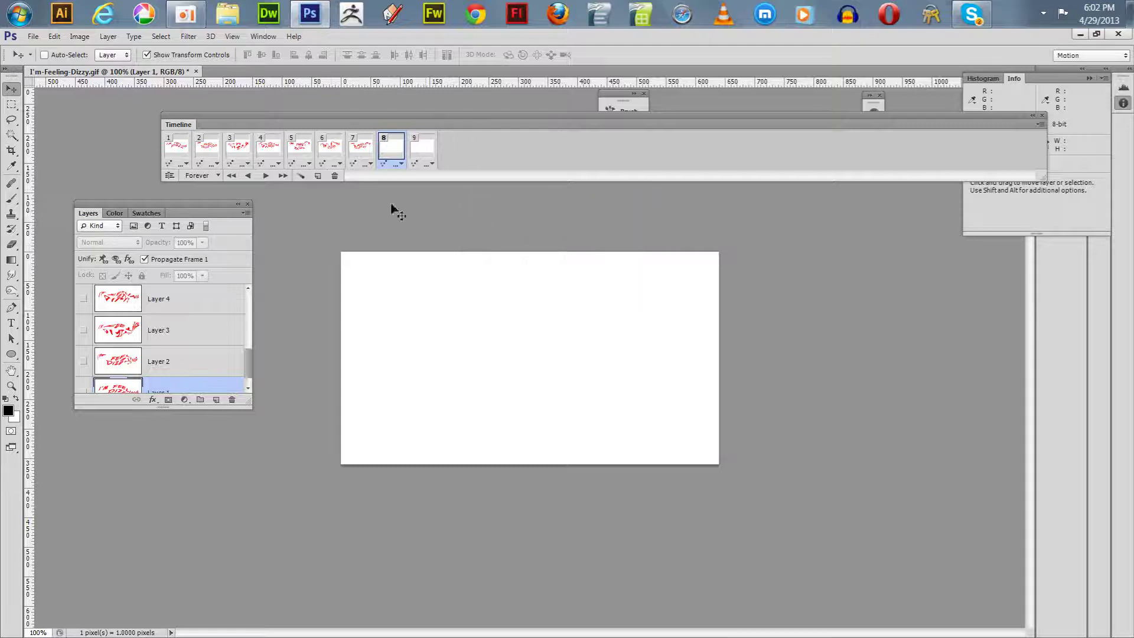
{"action": "left_click", "coordinate": [334, 175]}
{"action": "left_click", "coordinate": [531, 256]}
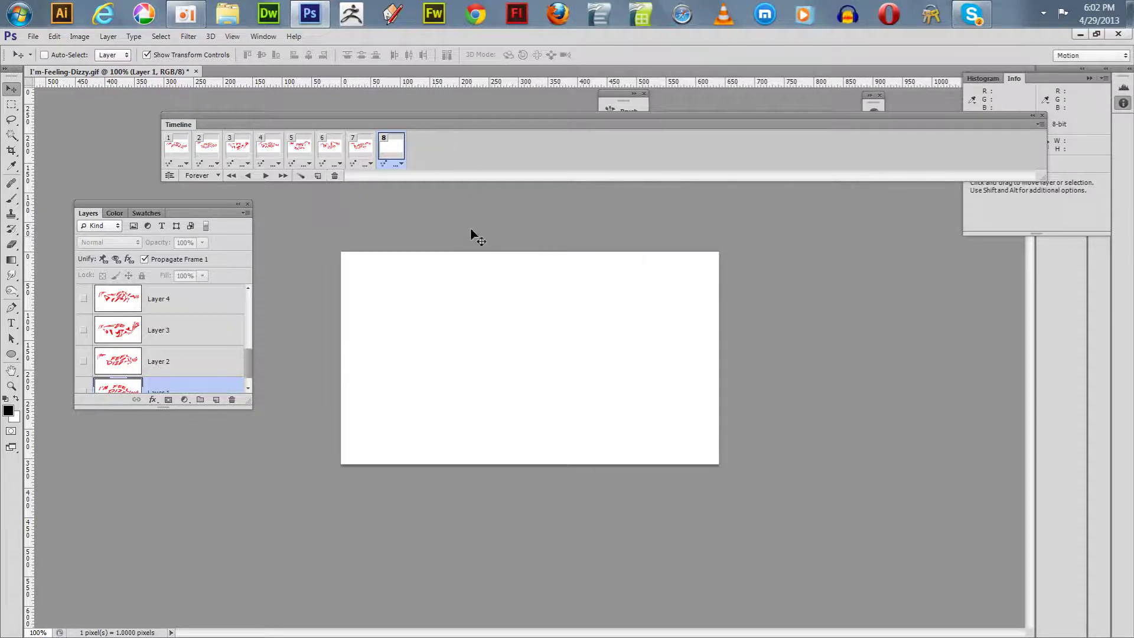
{"action": "left_click", "coordinate": [335, 176]}
Step: Delete the final blank frame, select all frames, apply a delay and preview
{"action": "left_click", "coordinate": [531, 256]}
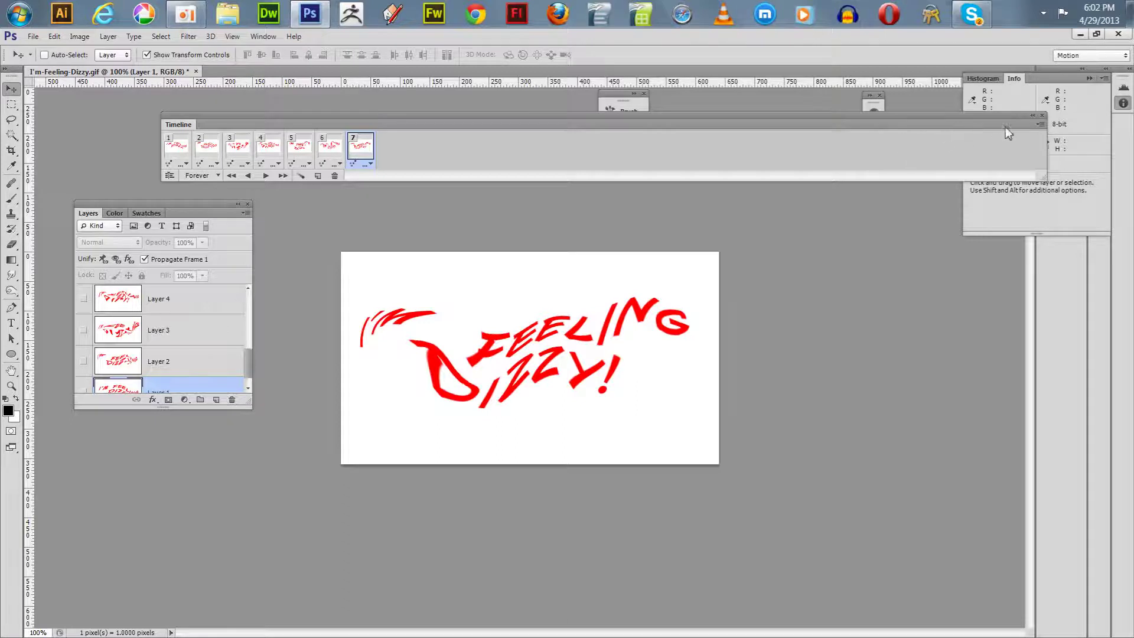
{"action": "left_click", "coordinate": [1040, 125]}
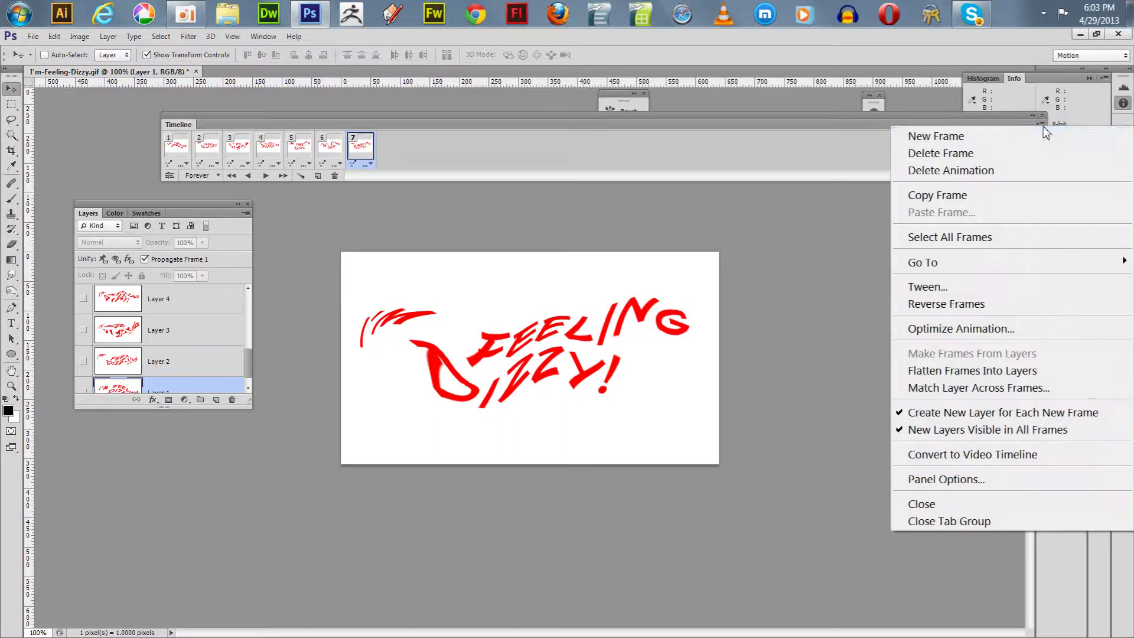
{"action": "left_click", "coordinate": [1036, 243]}
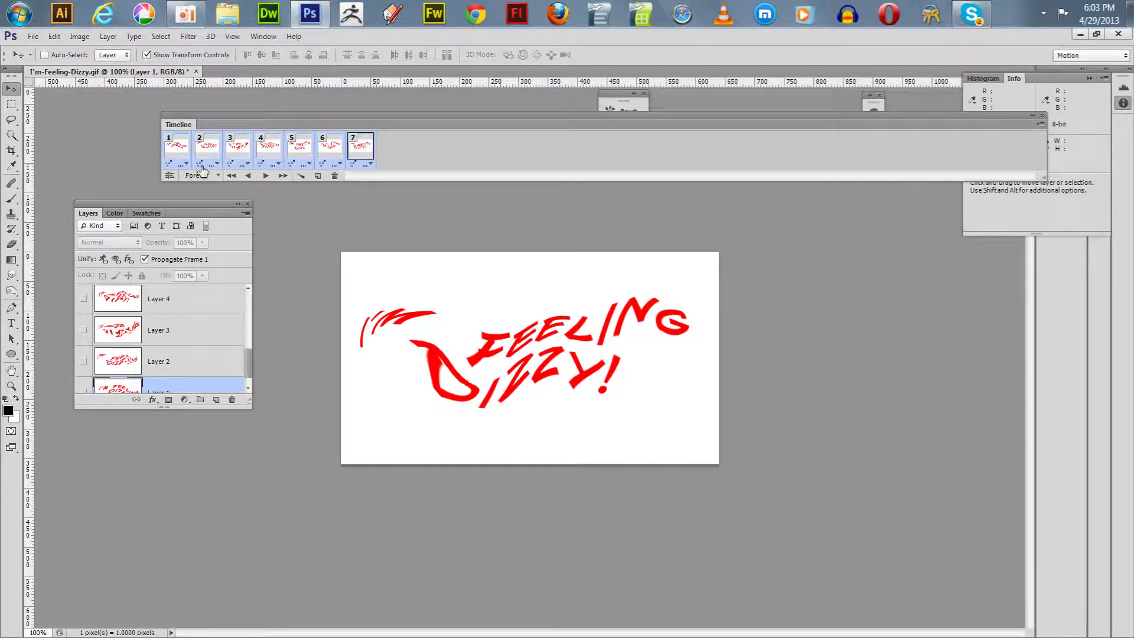
{"action": "left_click", "coordinate": [239, 165]}
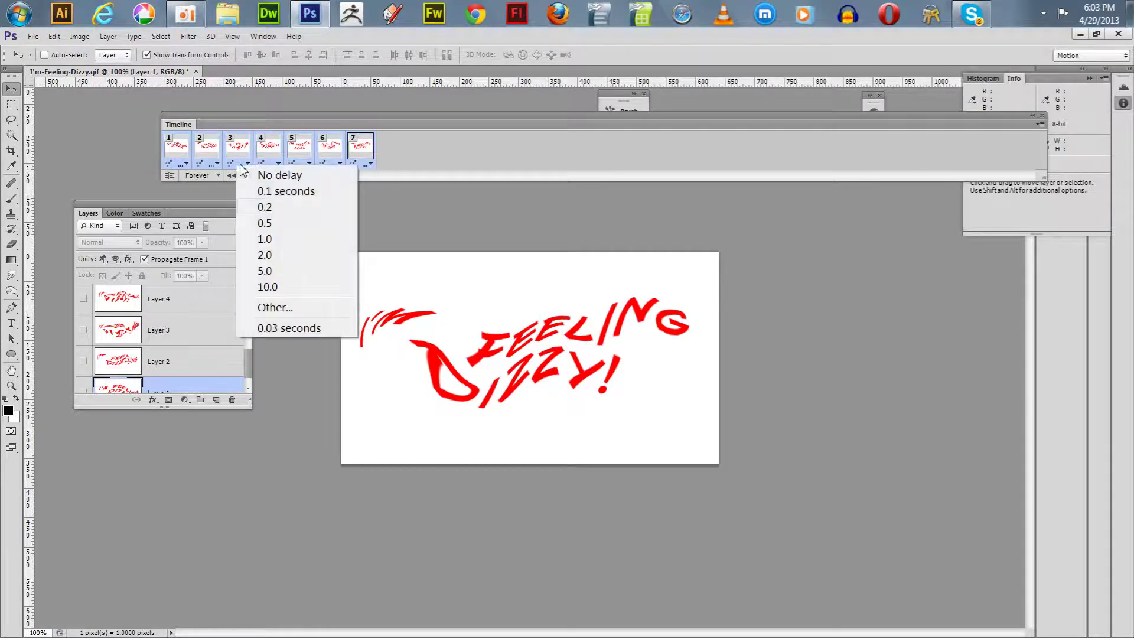
{"action": "left_click", "coordinate": [272, 223]}
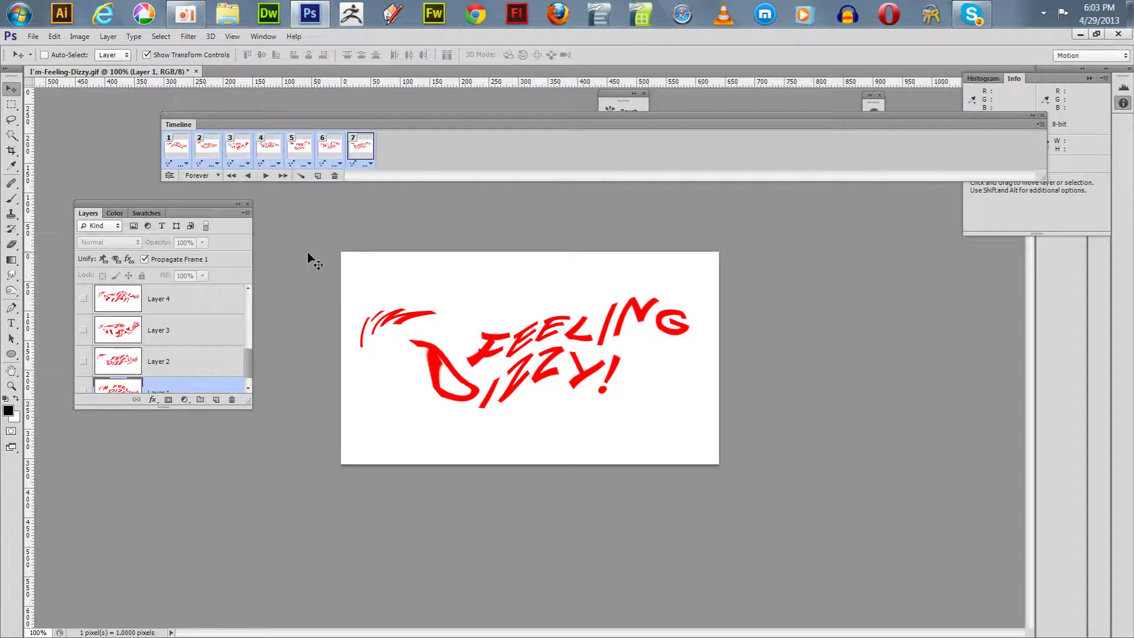
{"action": "key", "text": "space"}
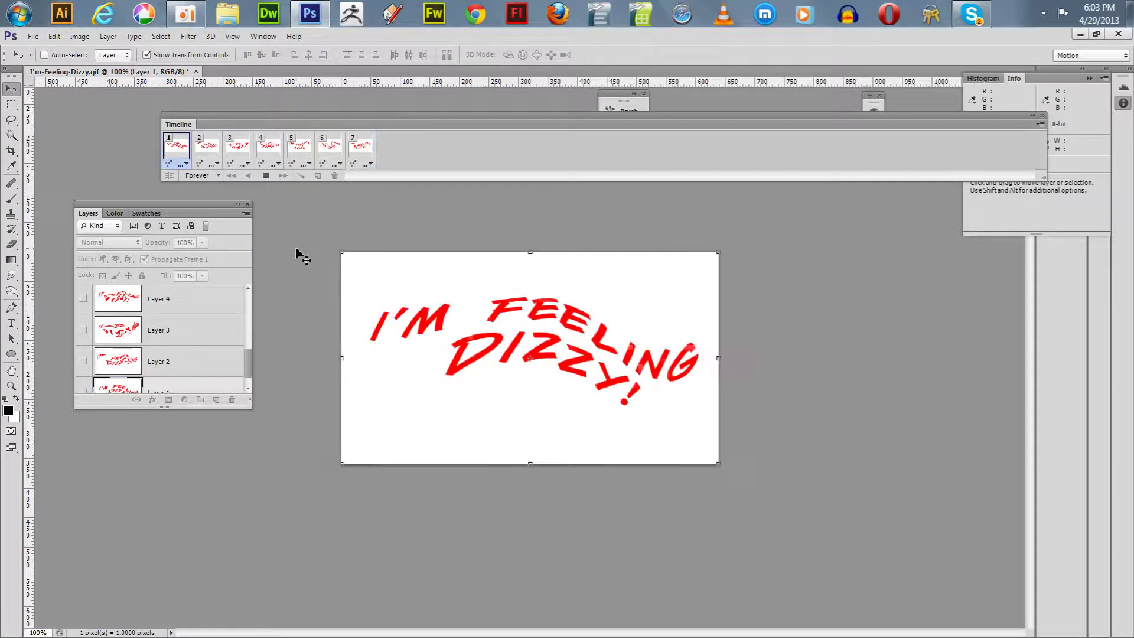
{"action": "key", "text": "space"}
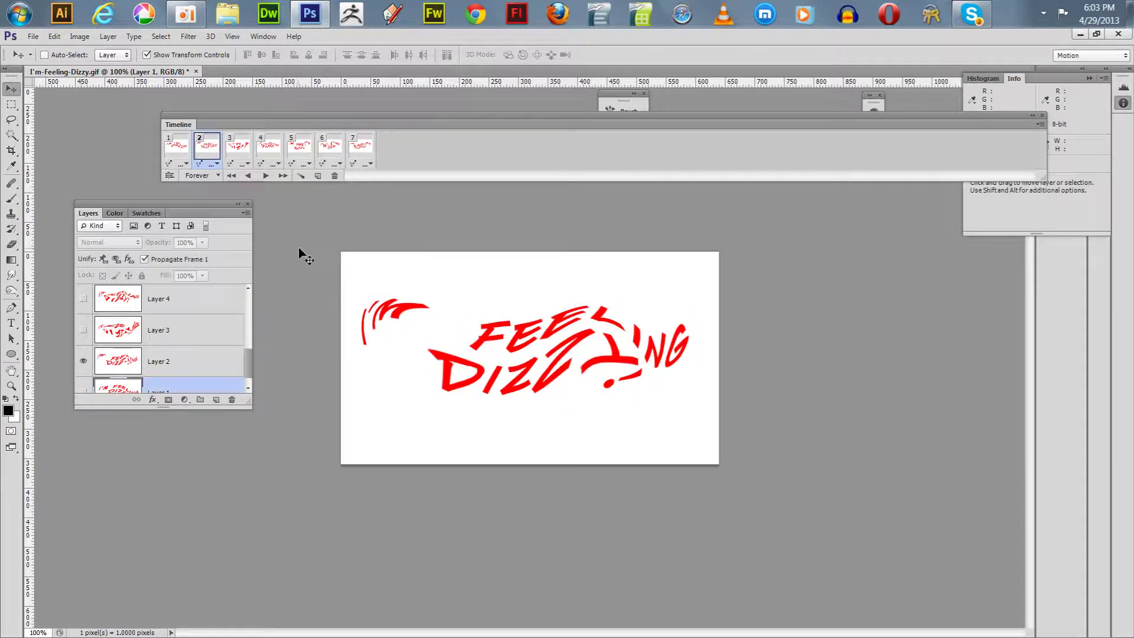
Step: Reselect all seven frames, give each a 0.2-second delay, and preview playback
{"action": "left_click", "coordinate": [1039, 124]}
{"action": "left_click", "coordinate": [938, 235]}
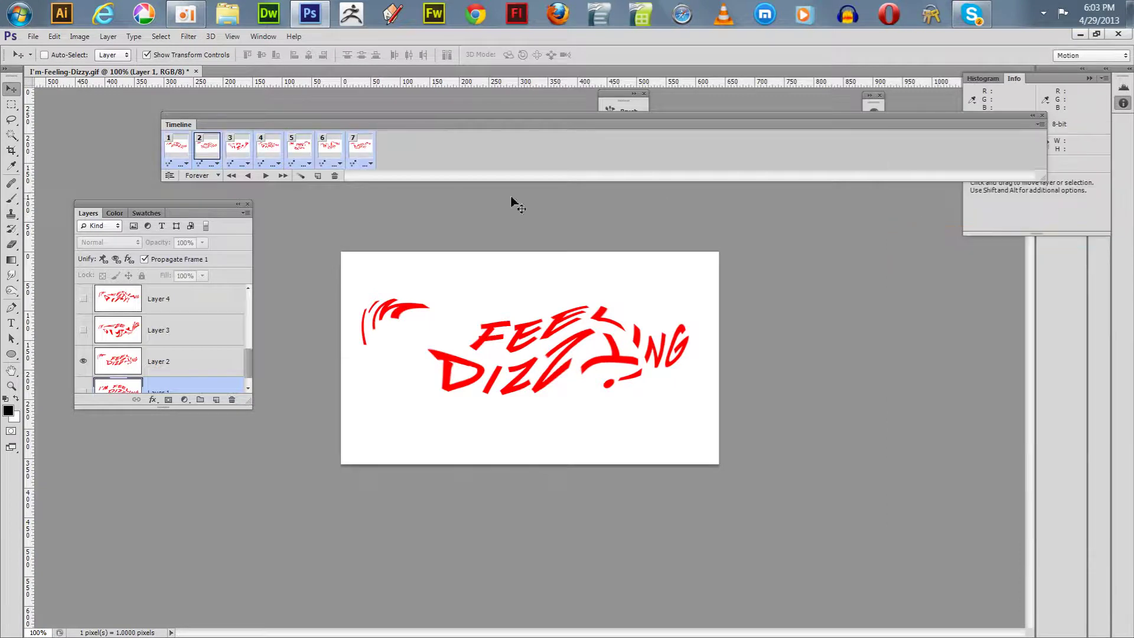
{"action": "left_click", "coordinate": [180, 163]}
{"action": "left_click", "coordinate": [202, 207]}
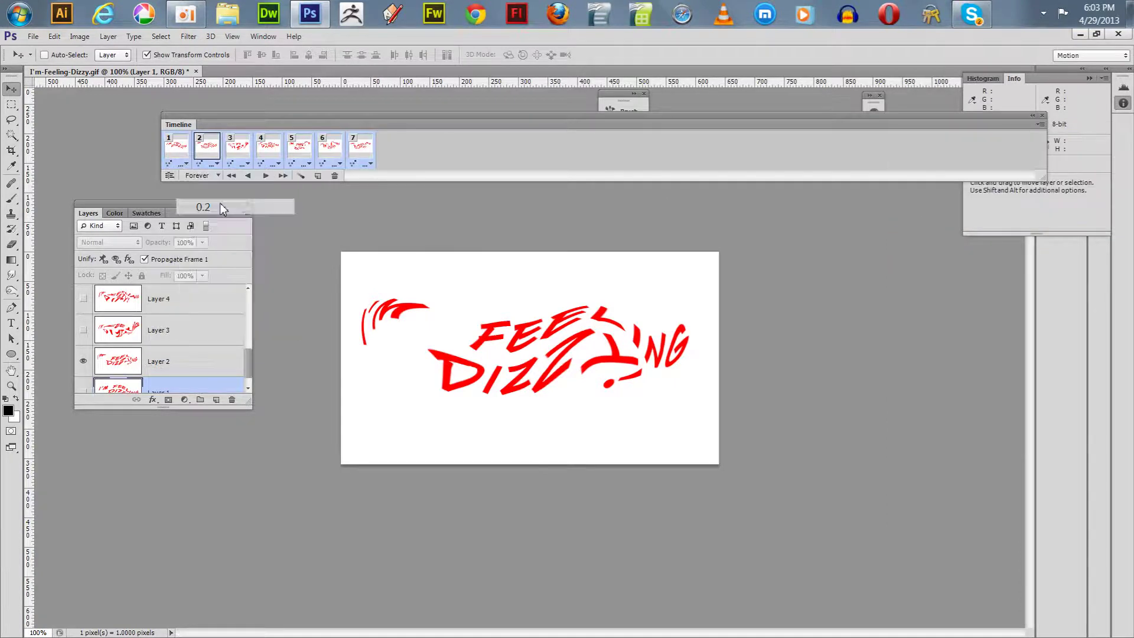
{"action": "key", "text": "space"}
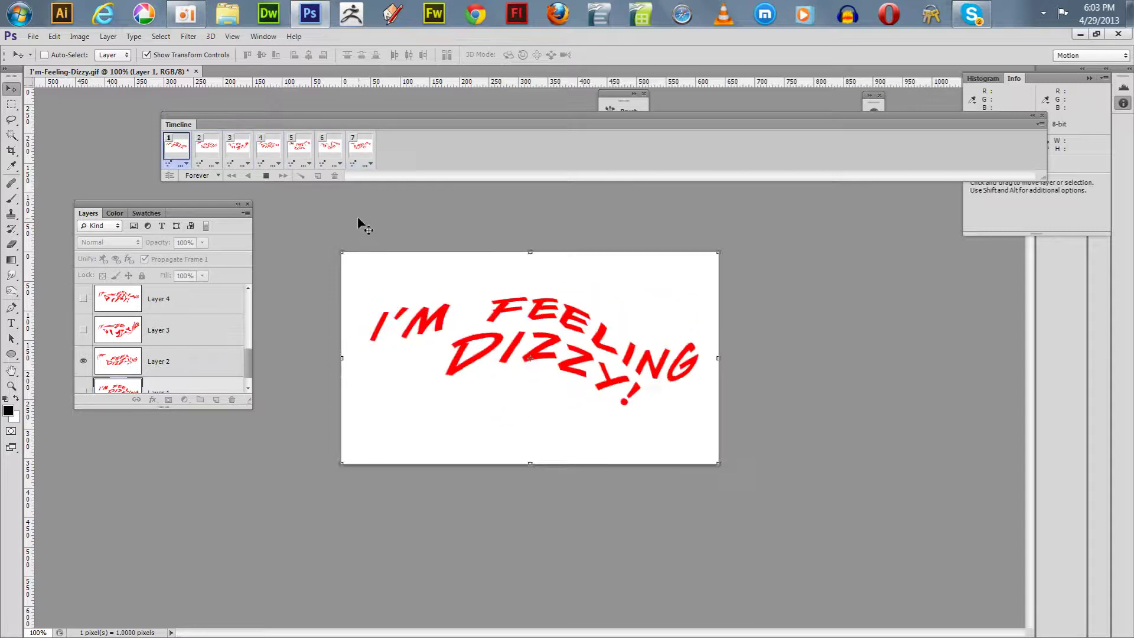
{"action": "key", "text": "space"}
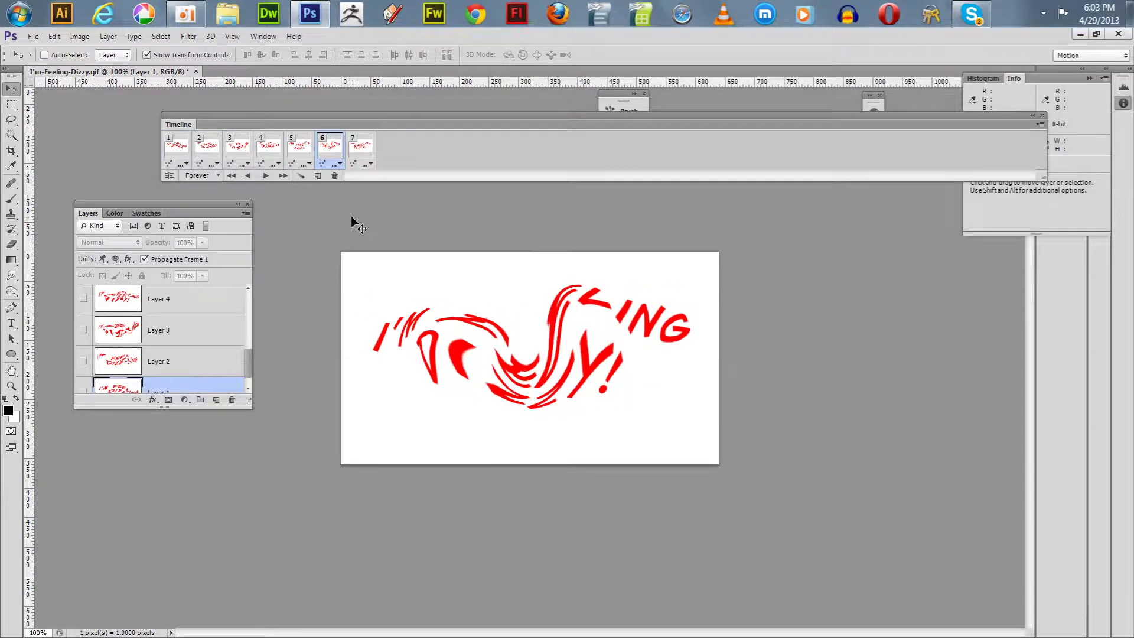